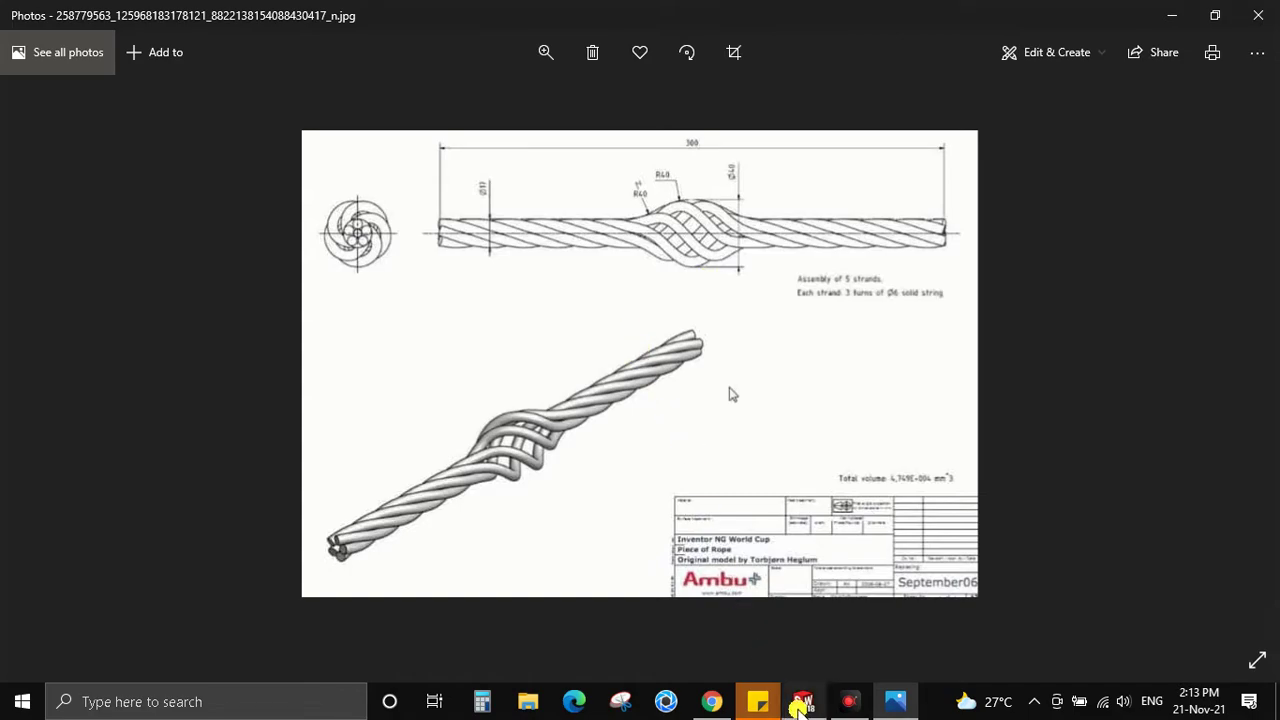
# Bring SOLIDWORKS 2018 to the front from the reference drawing and open its File menu
pyautogui.click(803, 701)
pyautogui.click(190, 14)
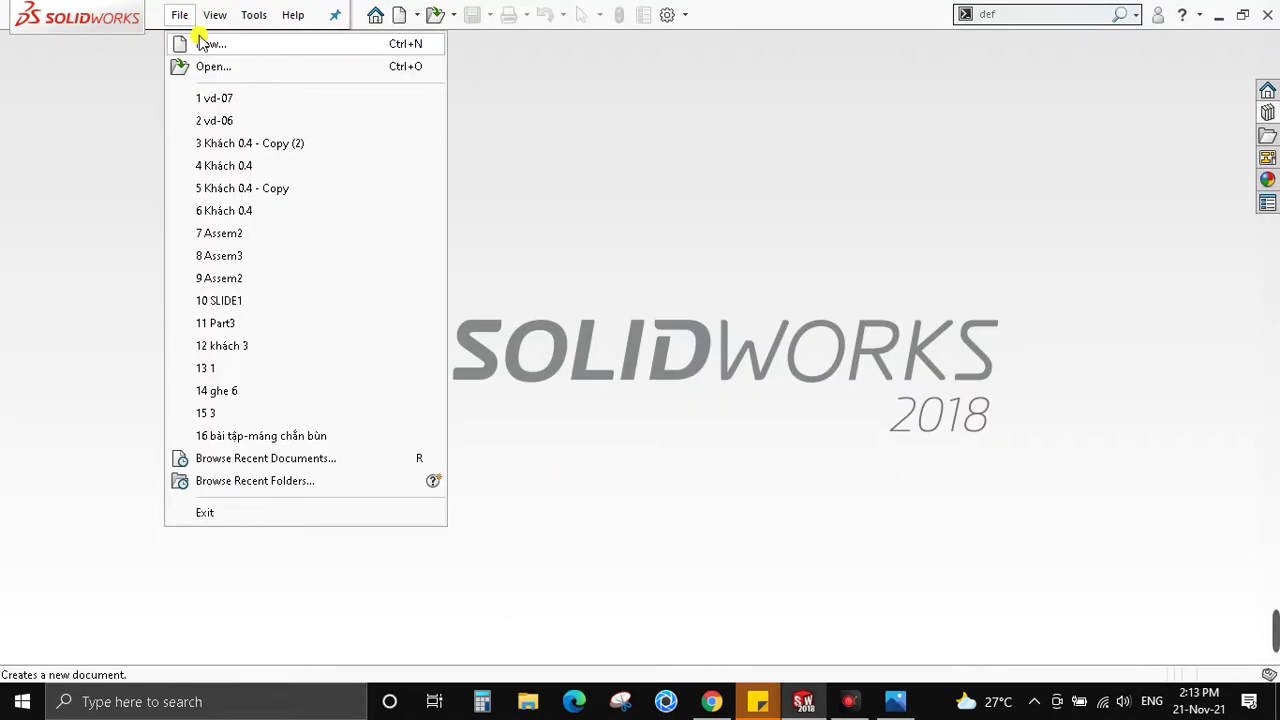
# Create a new part from the Part template, glancing back at the rope reference drawing
pyautogui.click(200, 42)
pyautogui.click(763, 530)
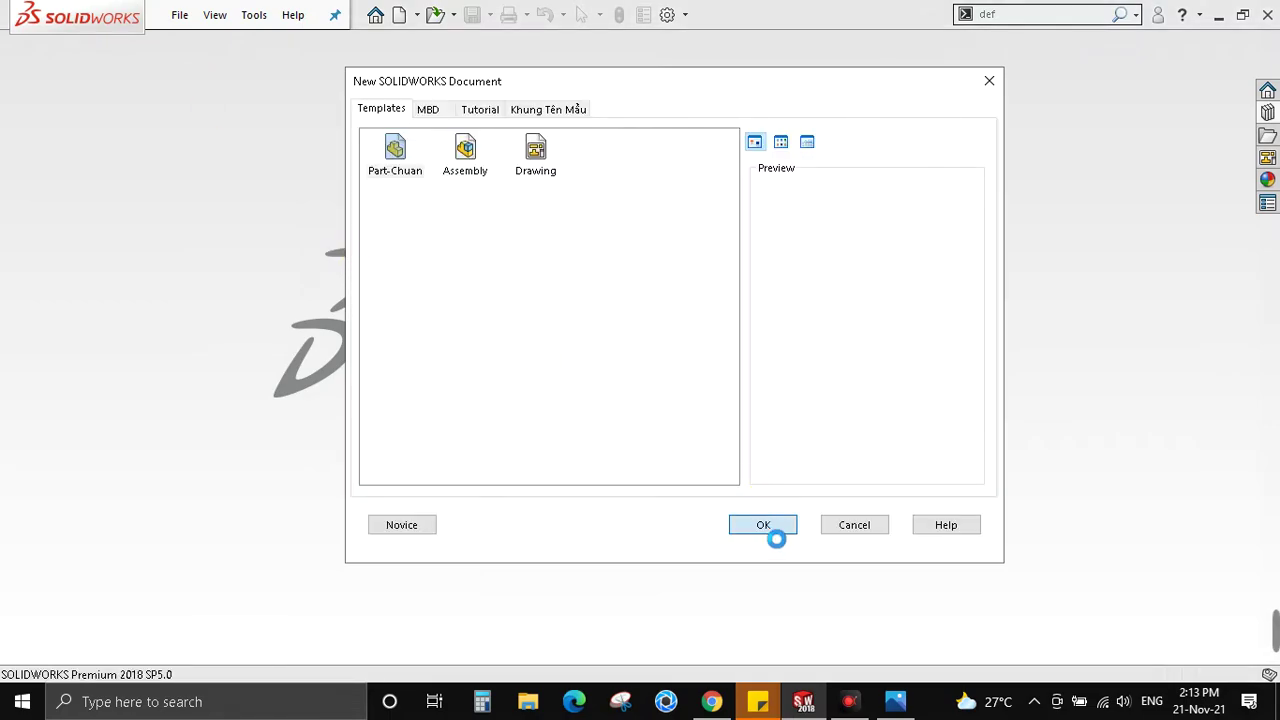
pyautogui.hotkey('alt', 'Tab')
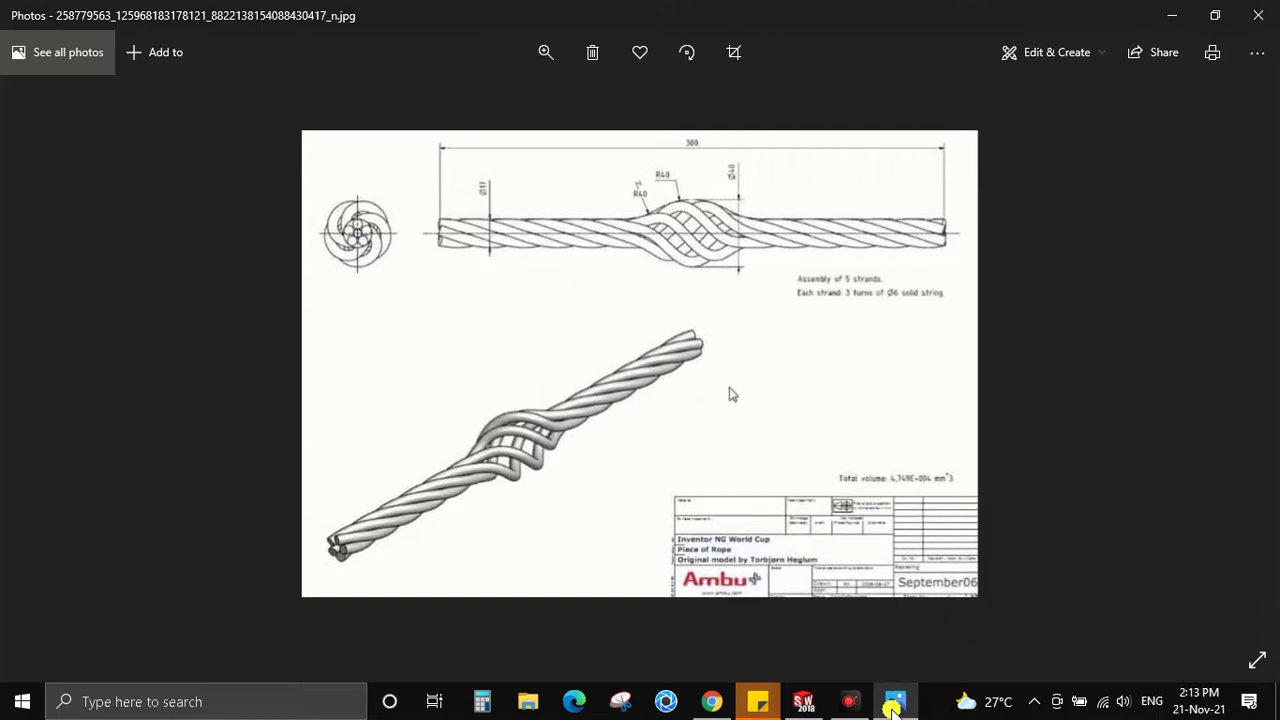
pyautogui.click(803, 701)
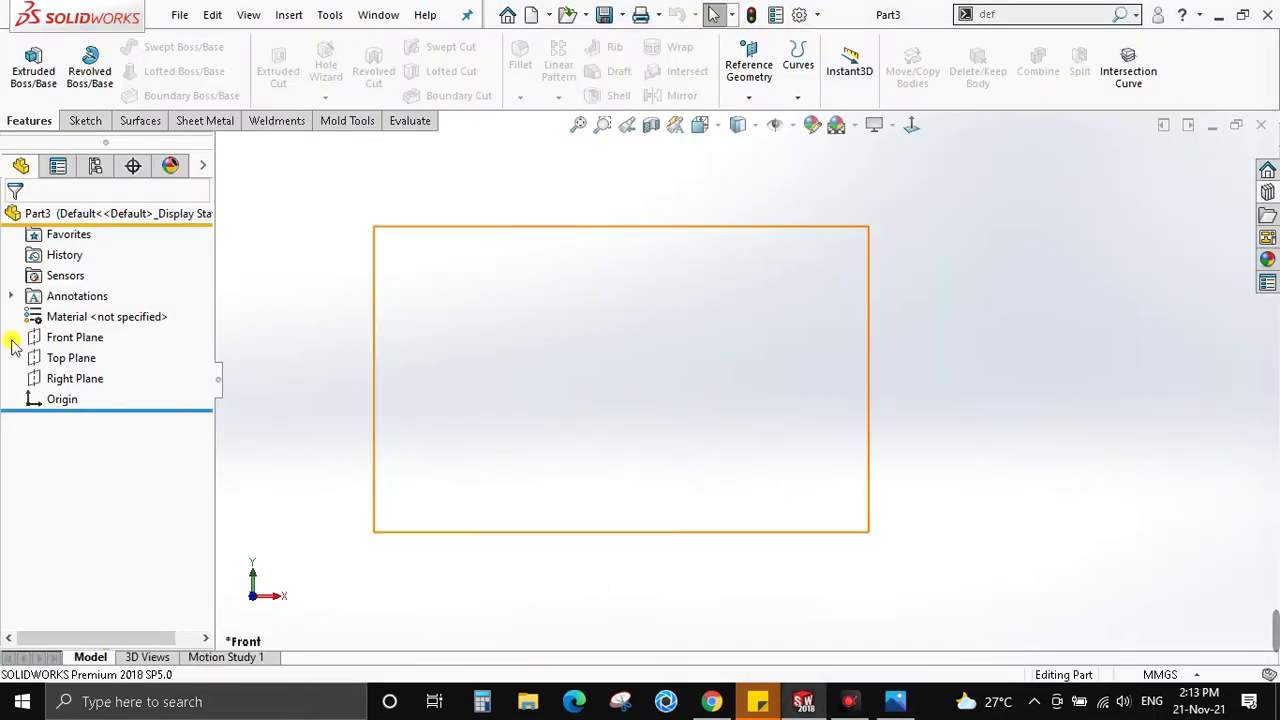
# Start Sketch1 on the Front Plane and recheck the reference drawing
pyautogui.click(62, 340)
pyautogui.rightClick(468, 300)
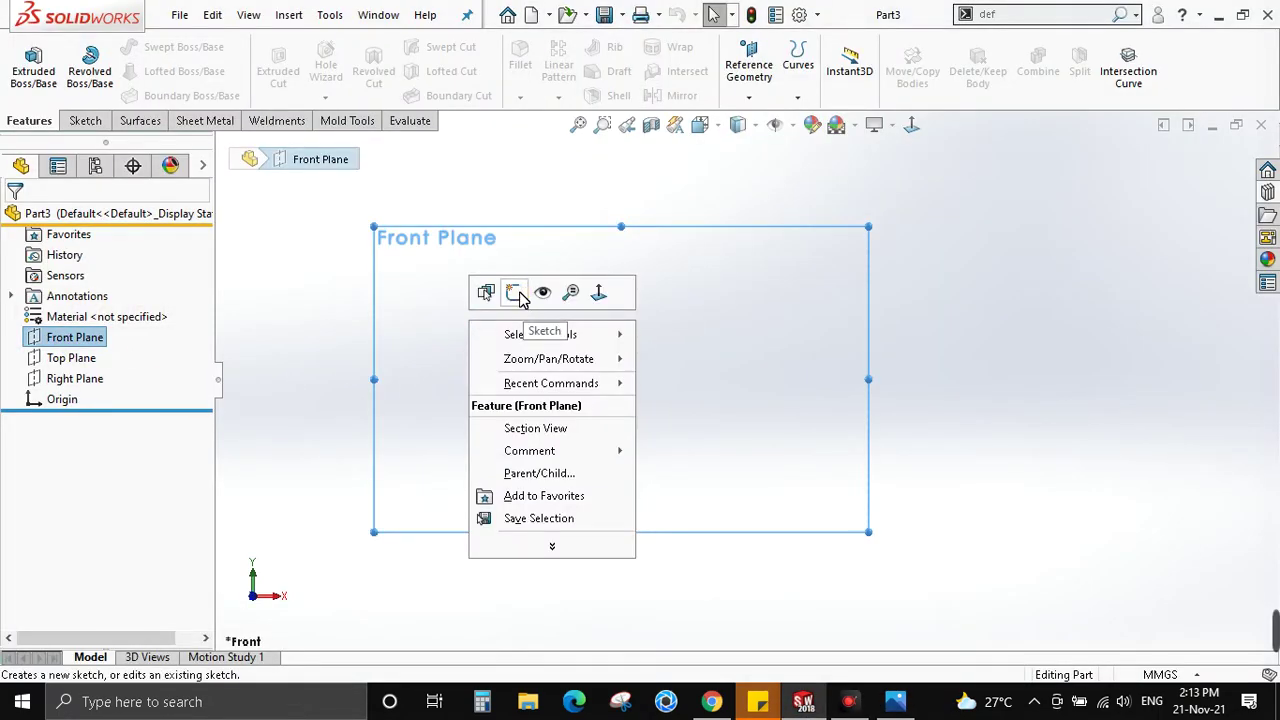
pyautogui.click(517, 288)
pyautogui.hotkey('alt', 'Tab')
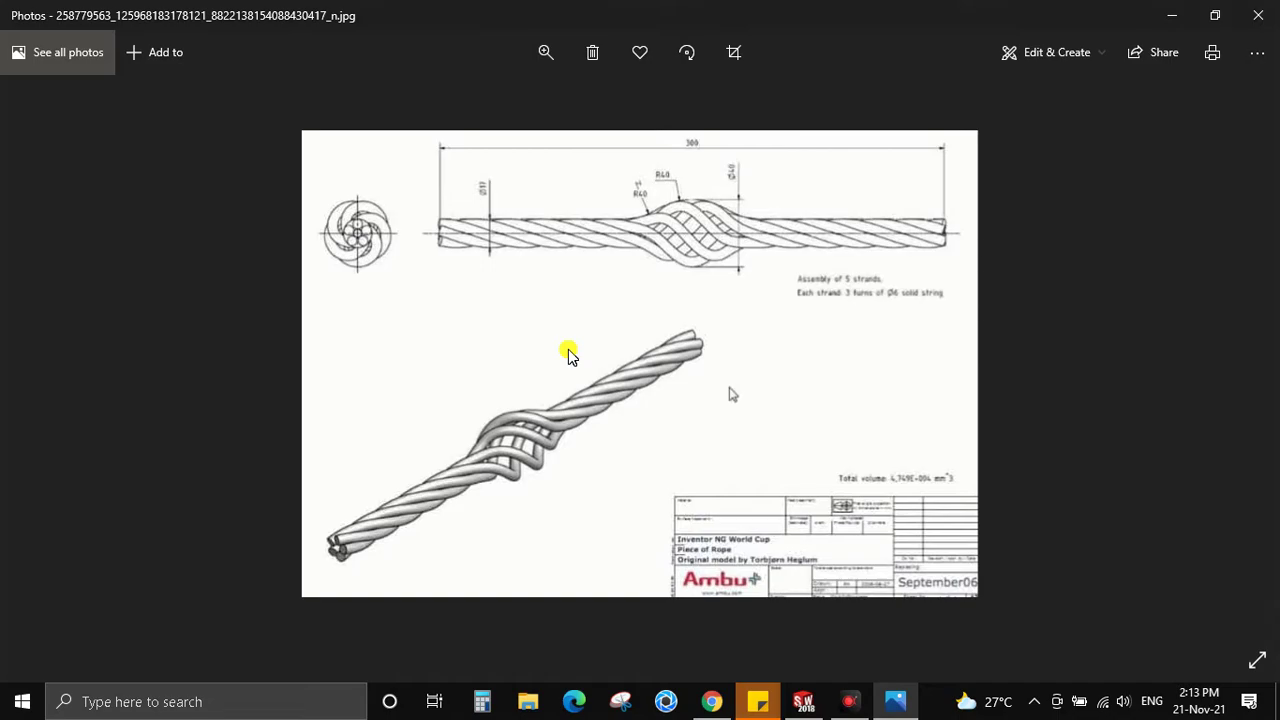
pyautogui.hotkey('alt', 'Tab')
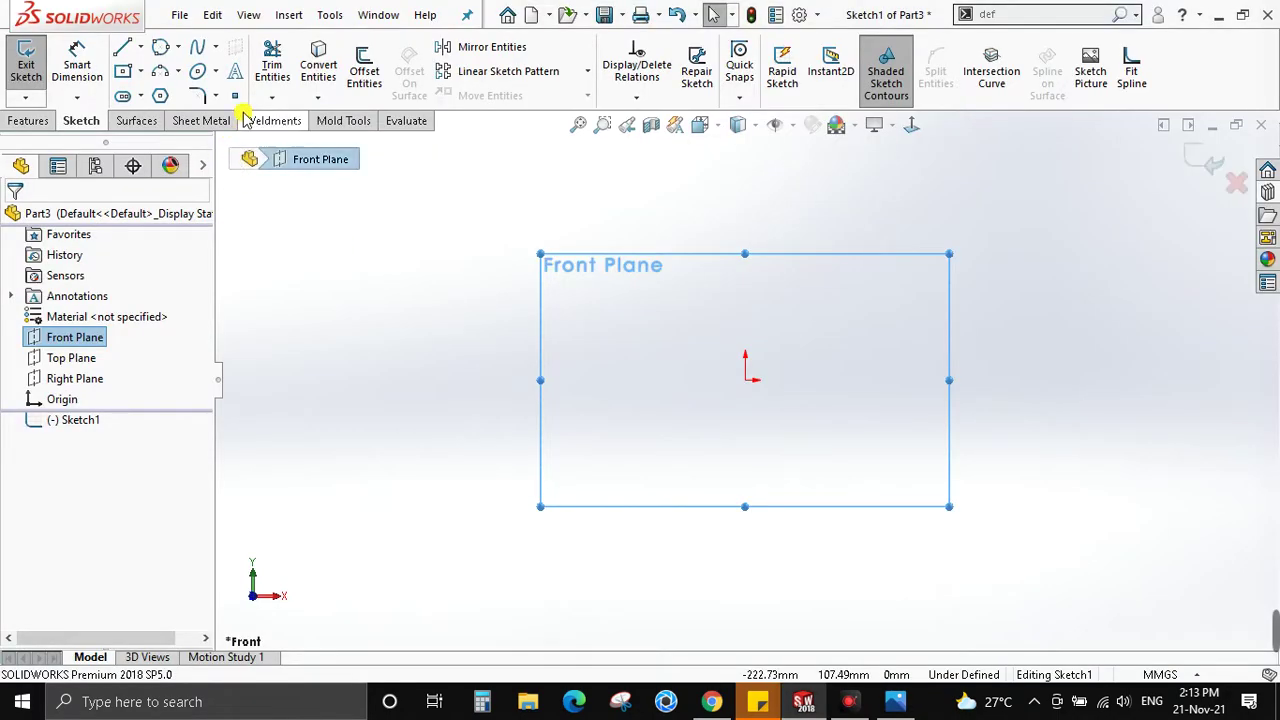
# Draw a horizontal midpoint centerline centred on the origin
pyautogui.click(29, 120)
pyautogui.hotkey('alt', 'Tab')
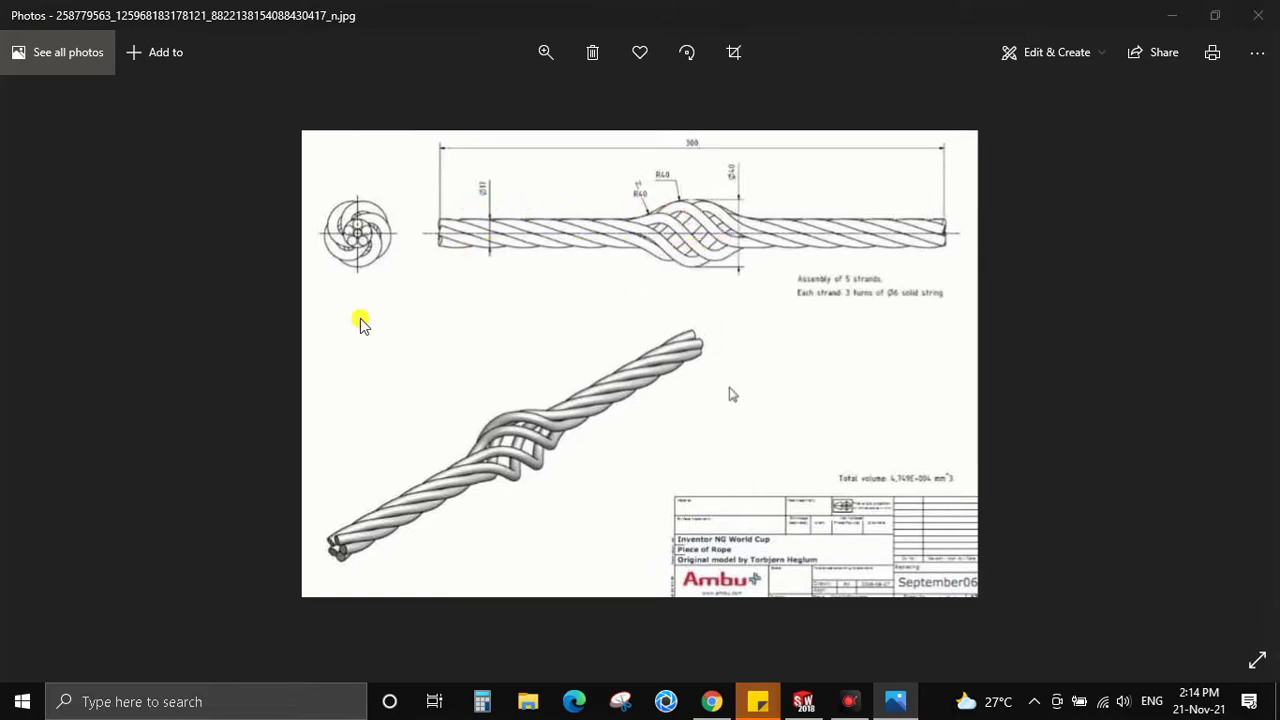
pyautogui.hotkey('alt', 'Tab')
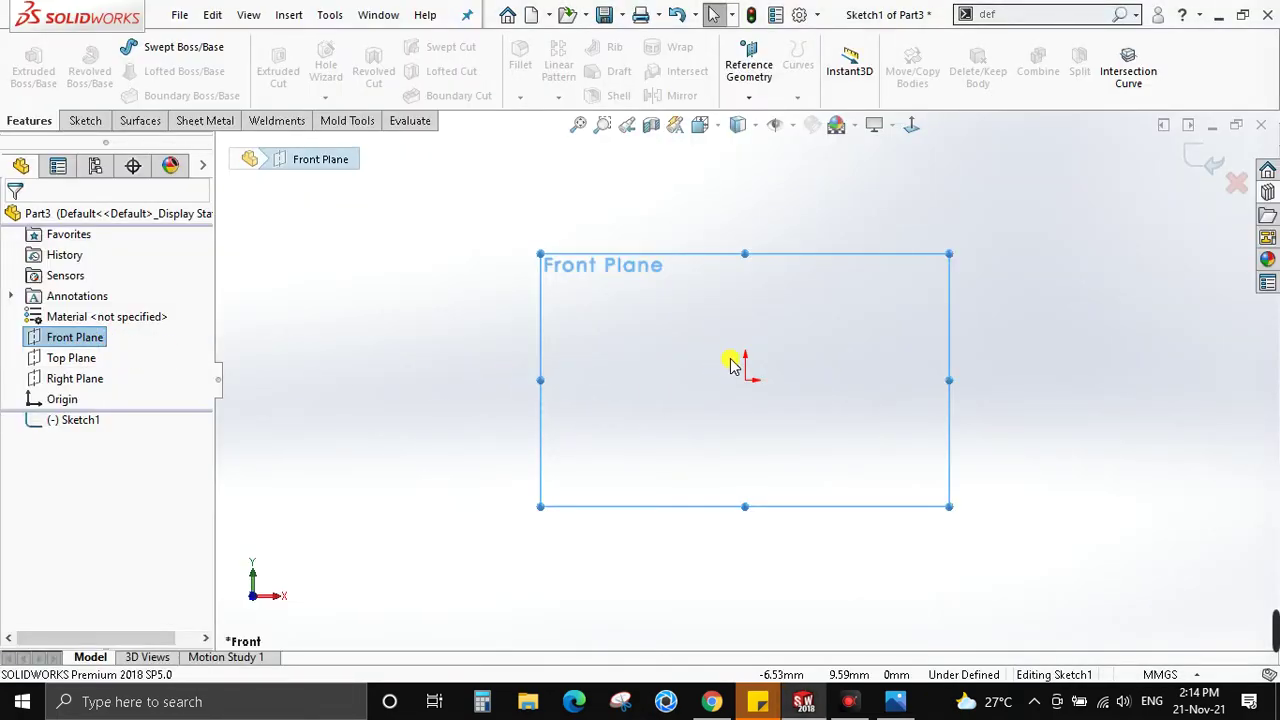
pyautogui.press('c')
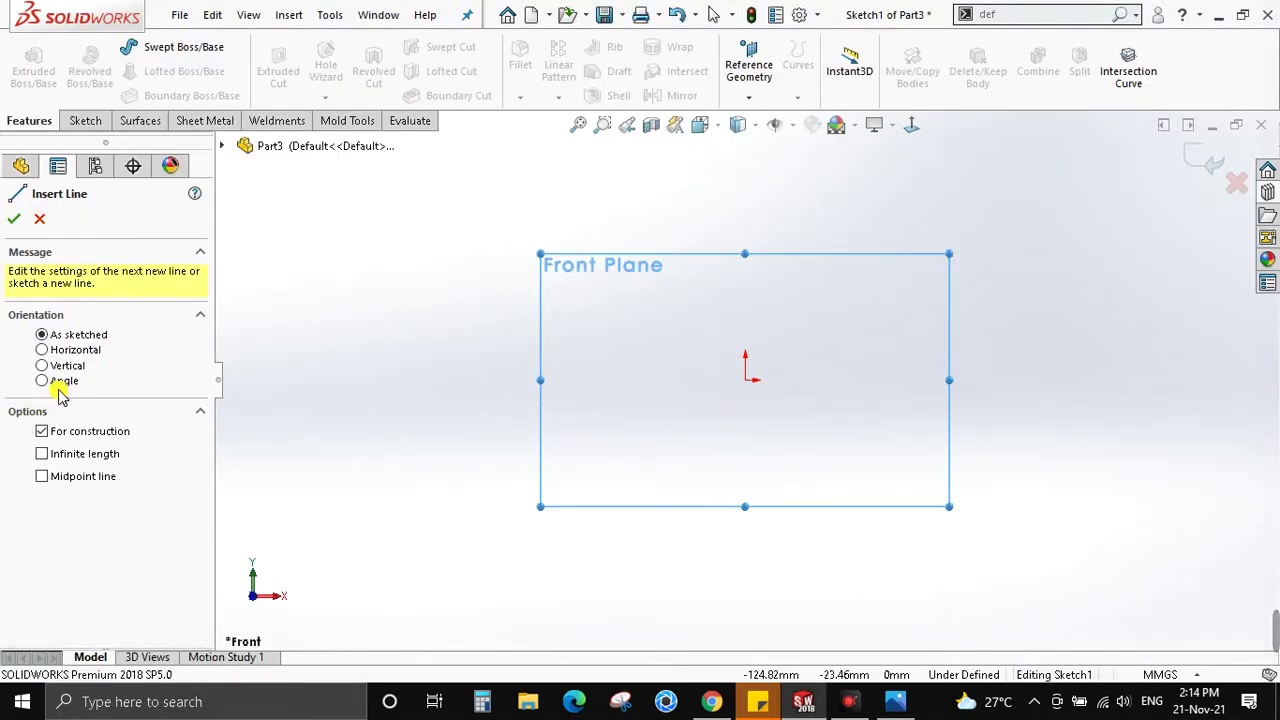
pyautogui.click(41, 477)
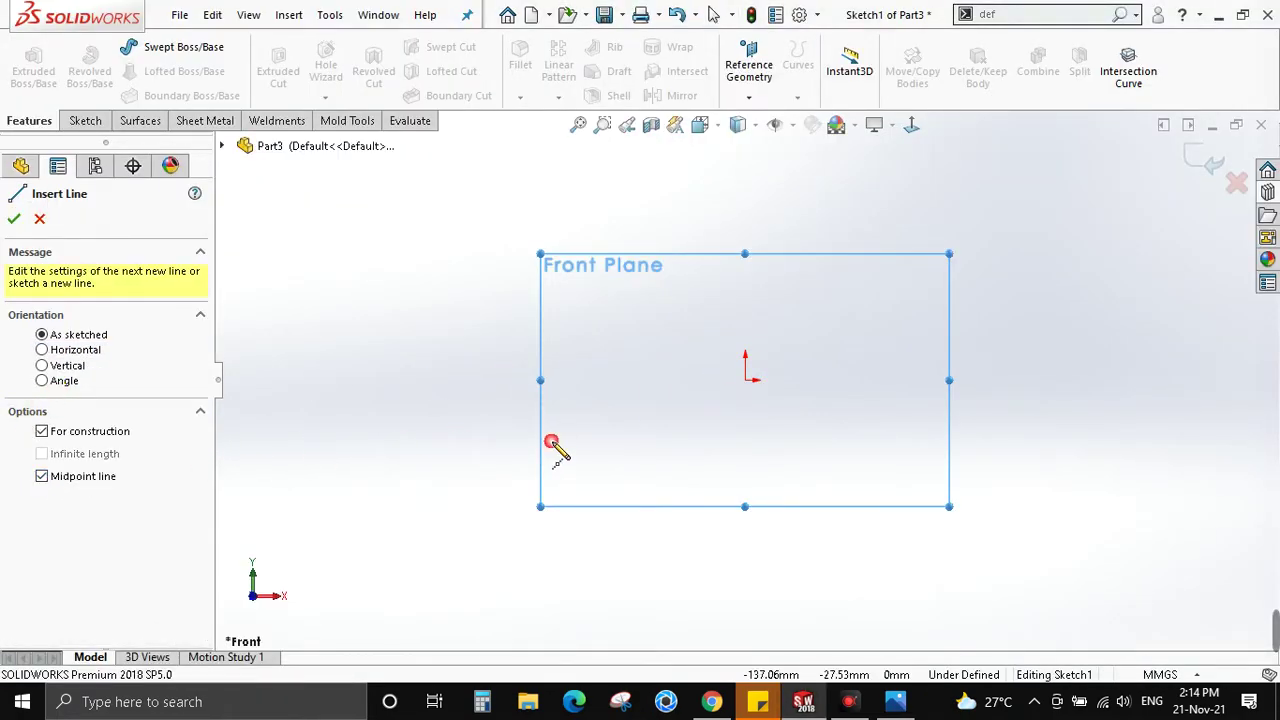
pyautogui.click(745, 380)
pyautogui.click(1028, 380)
# Dimension the centerline to 300 and draw the straight left profile line above it
pyautogui.press('d')
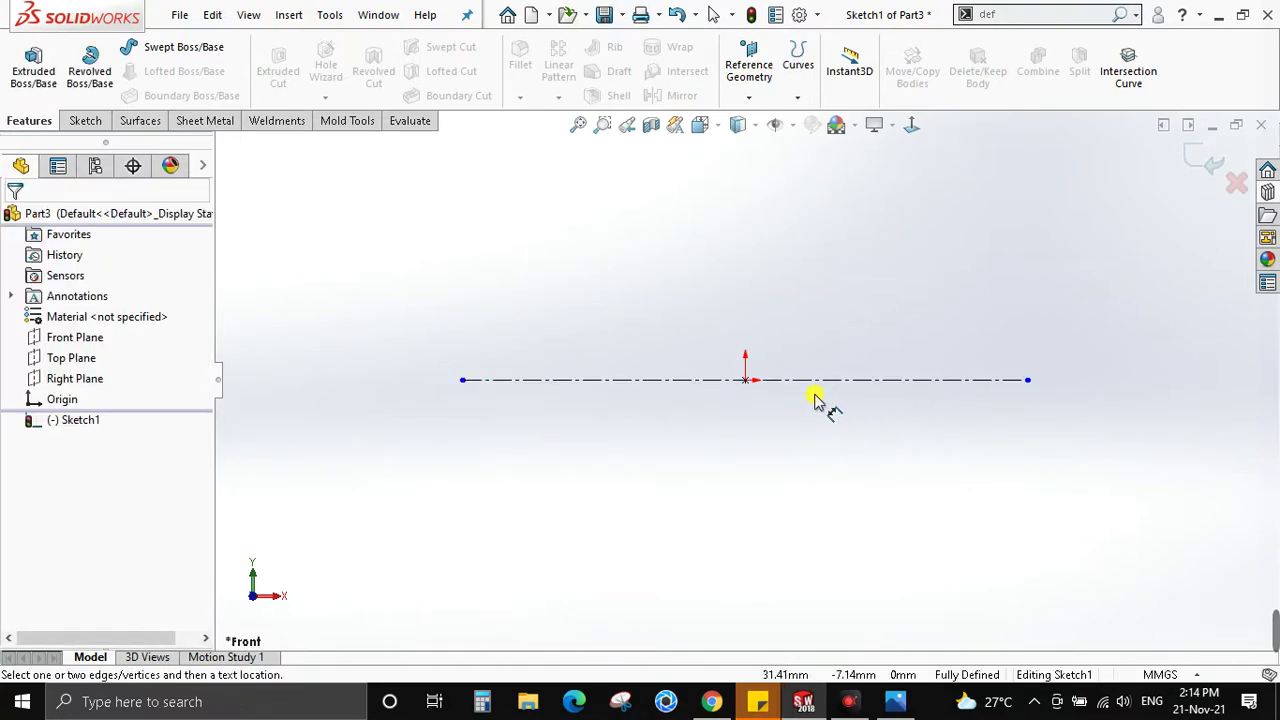
pyautogui.click(790, 380)
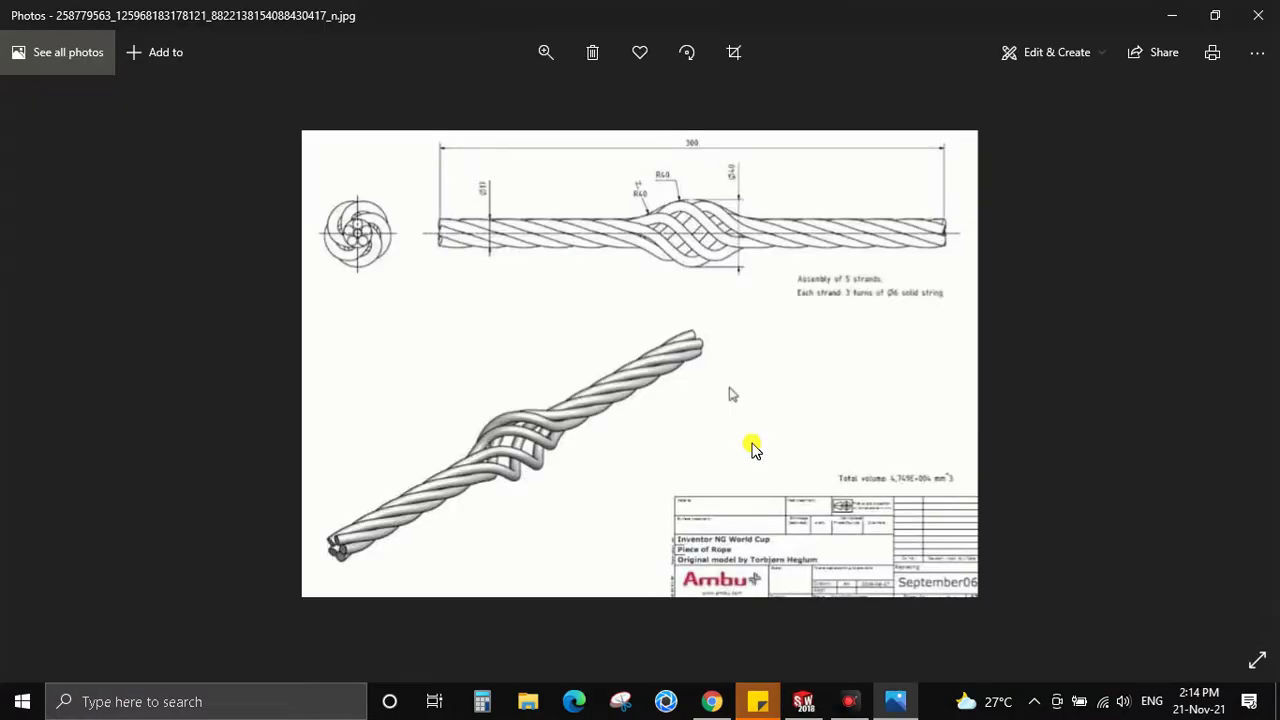
pyautogui.write('300')
pyautogui.press('Return')
pyautogui.press('Escape')
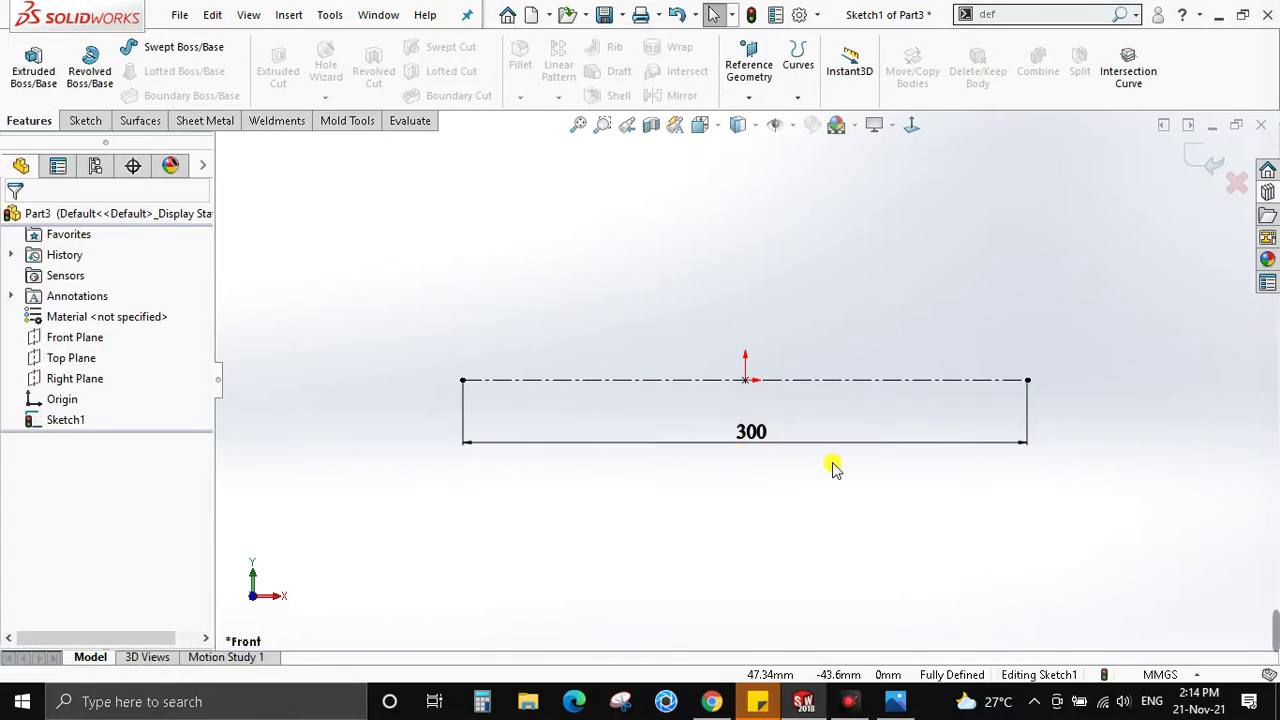
pyautogui.press('l')
pyautogui.moveTo(462, 346); pyautogui.dragTo(623, 346)
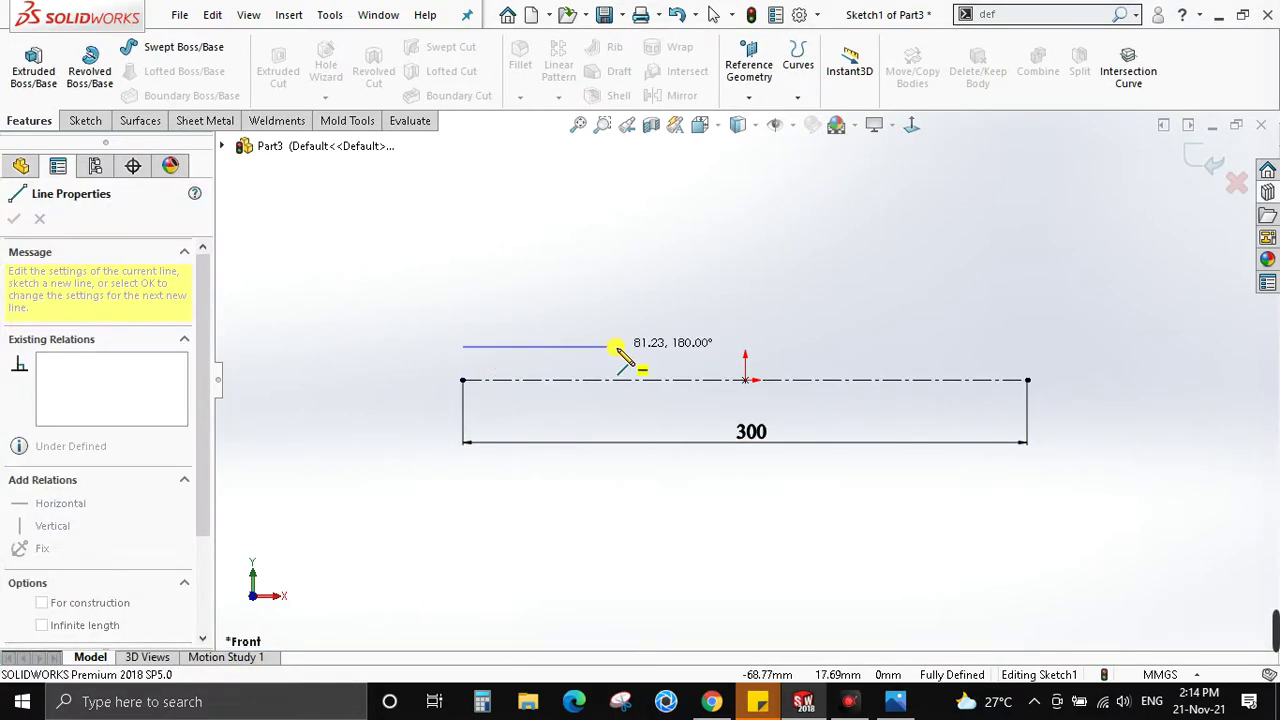
# Add two tangent arcs up to the bump's peak and a vertical line down to the centerline
pyautogui.press('a')
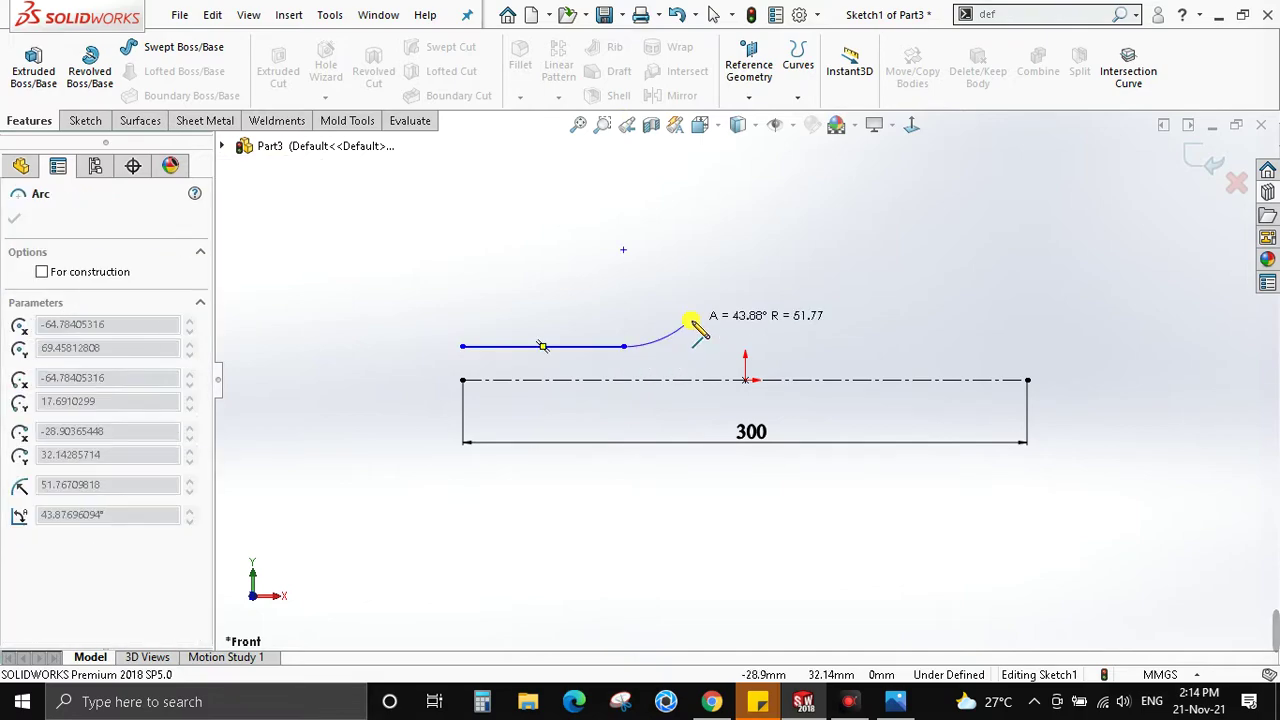
pyautogui.click(687, 319)
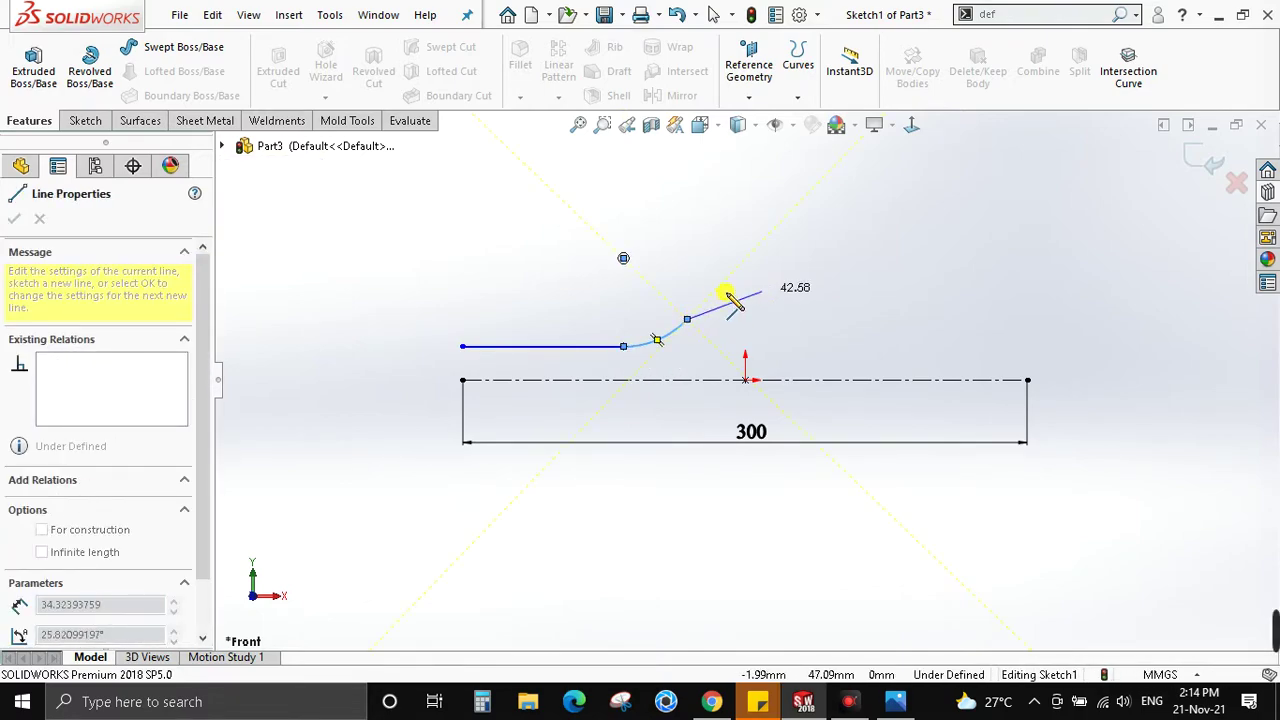
pyautogui.press('a')
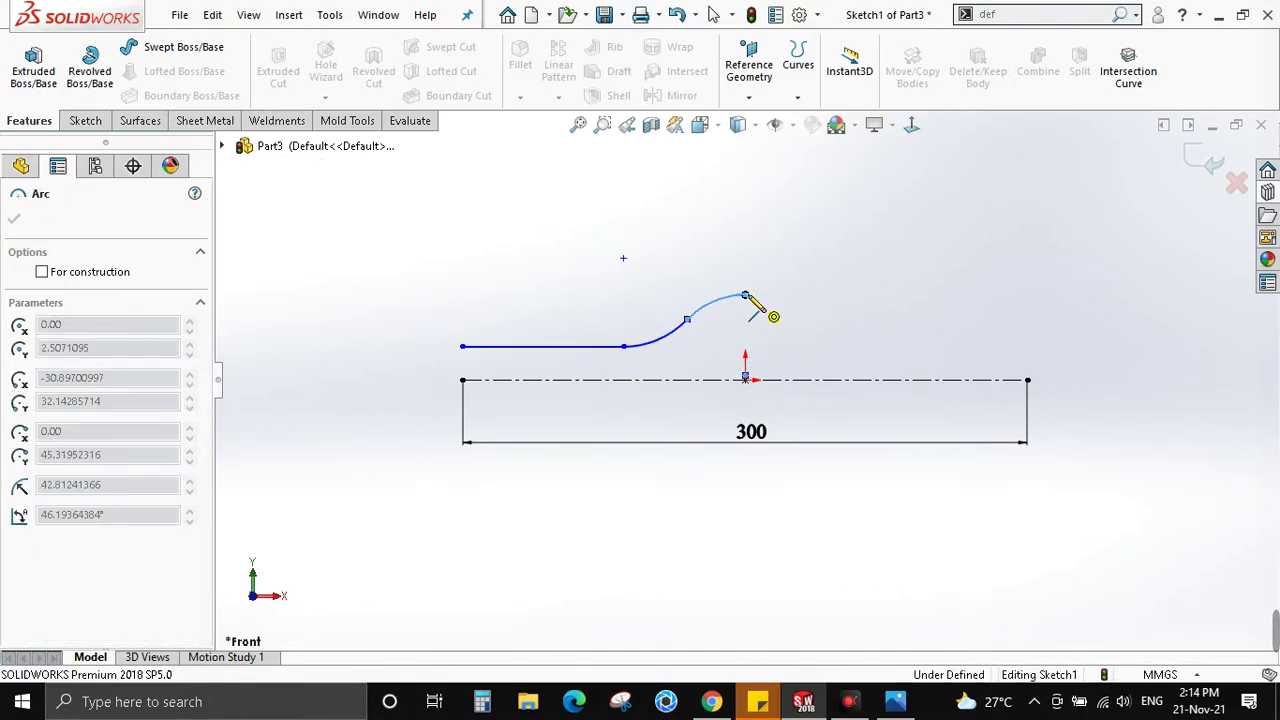
pyautogui.click(745, 295)
pyautogui.click(745, 380)
pyautogui.press('Escape')
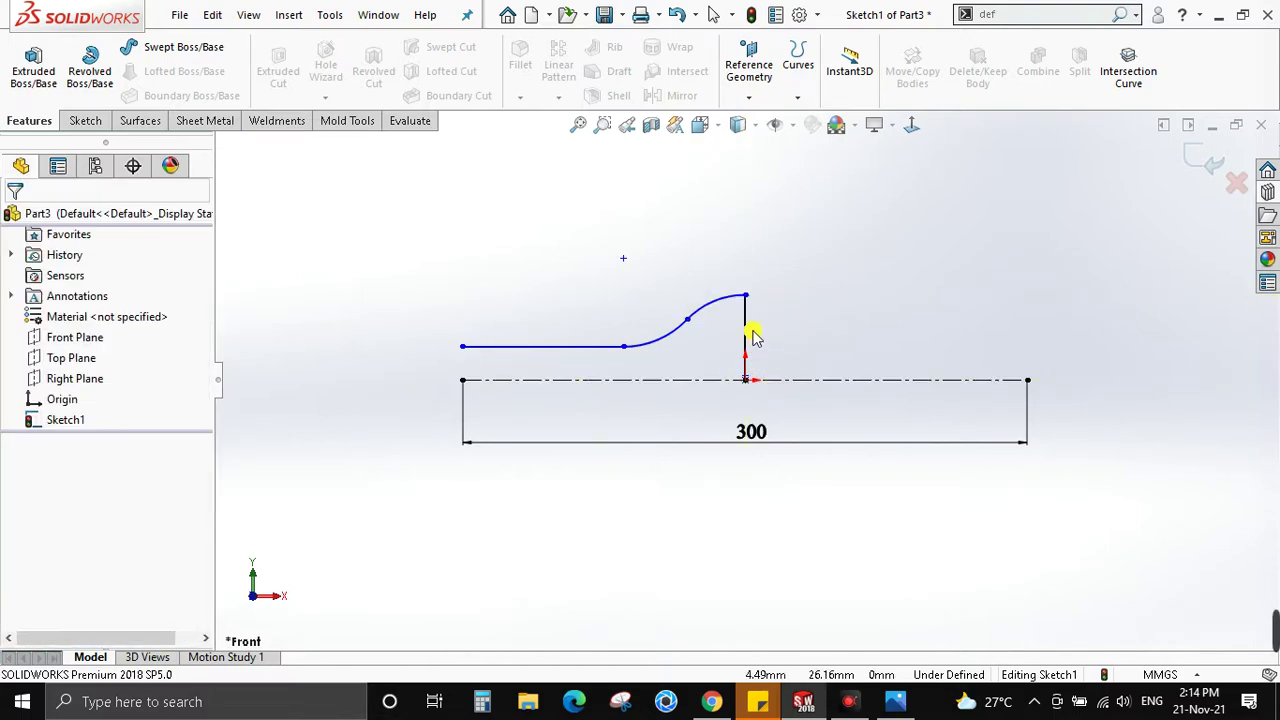
# Mirror the half profile of line and arcs about the vertical line
pyautogui.click(748, 325)
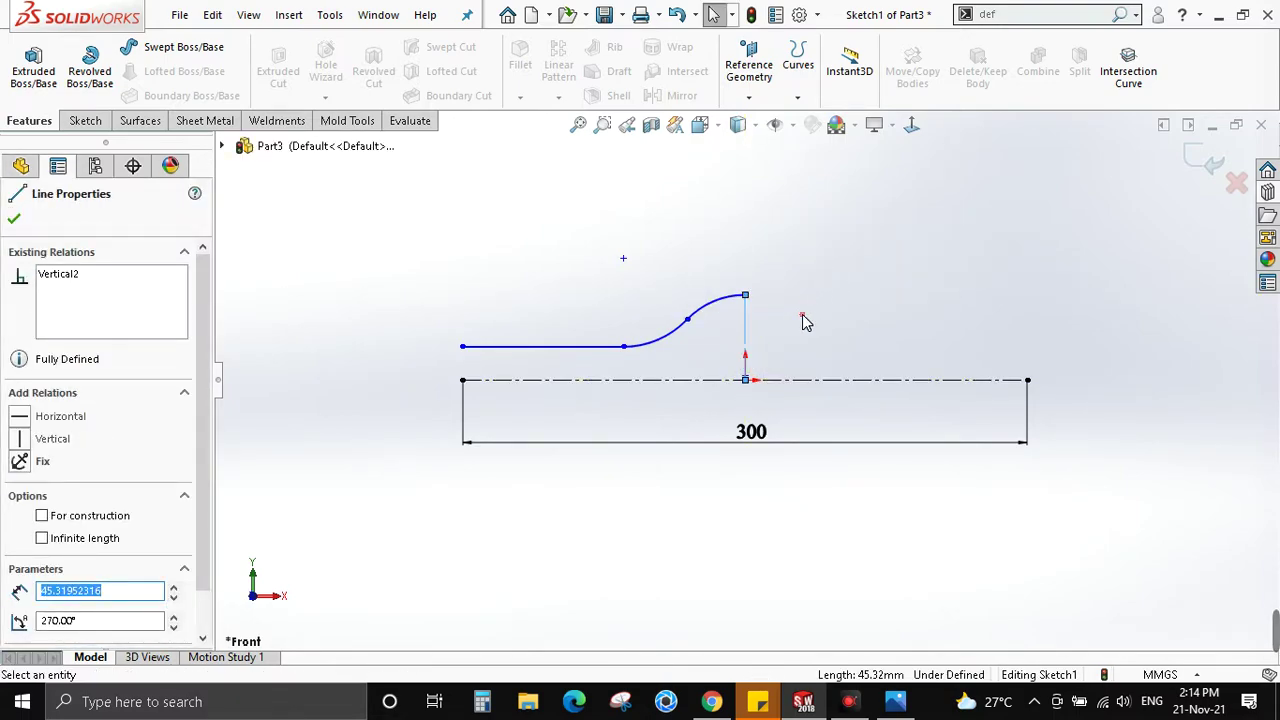
pyautogui.moveTo(800, 346); pyautogui.dragTo(517, 289)
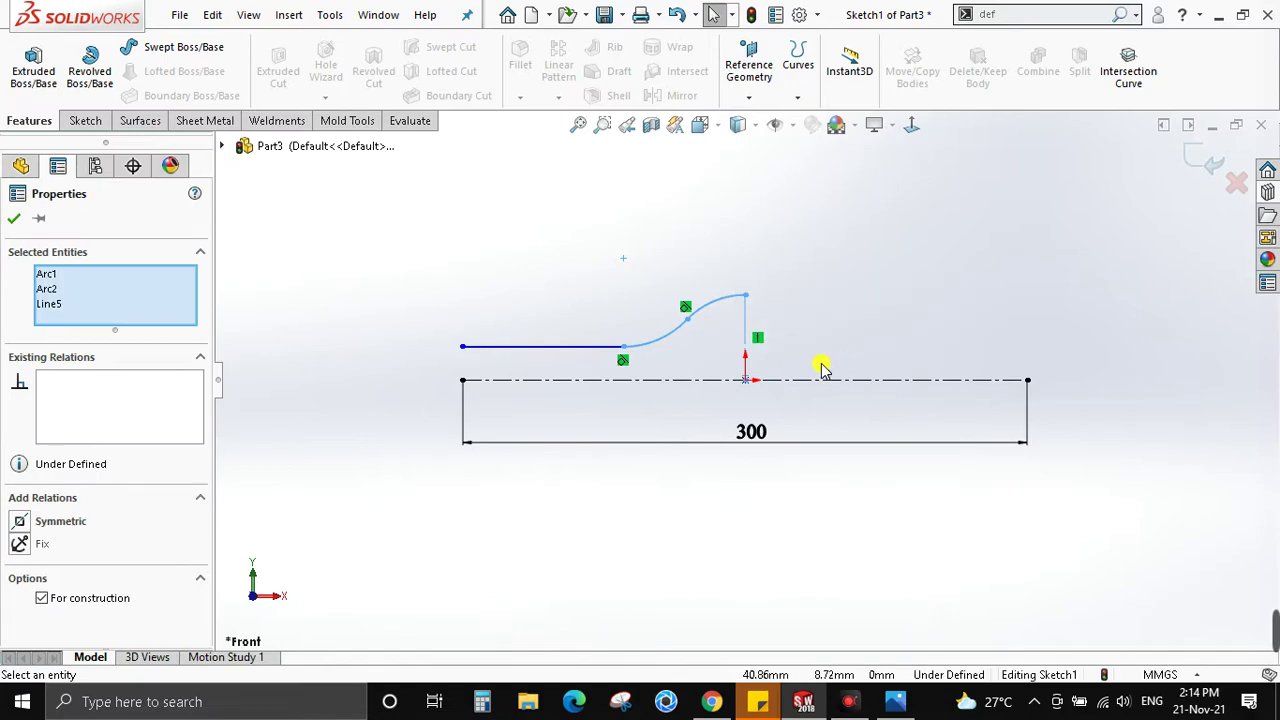
pyautogui.moveTo(822, 364); pyautogui.dragTo(531, 302)
pyautogui.click(614, 240)
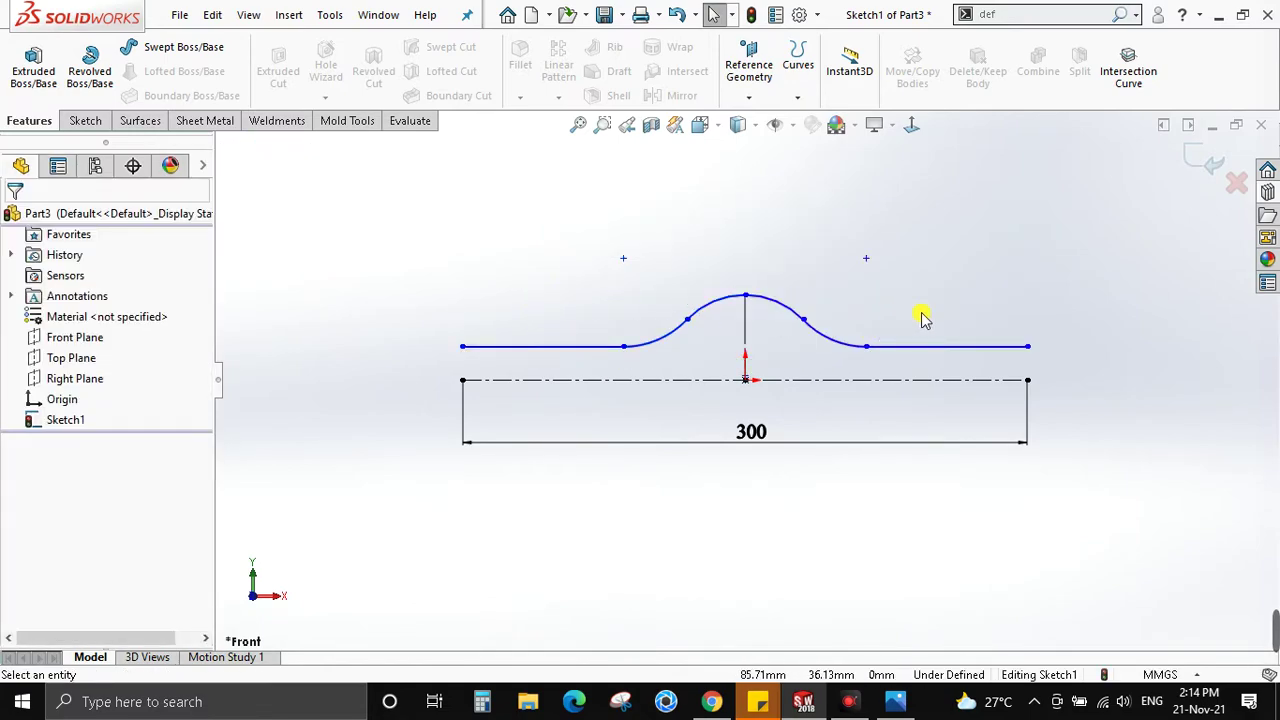
# Dimension the profile's left end 11 above the centerline
pyautogui.press('d')
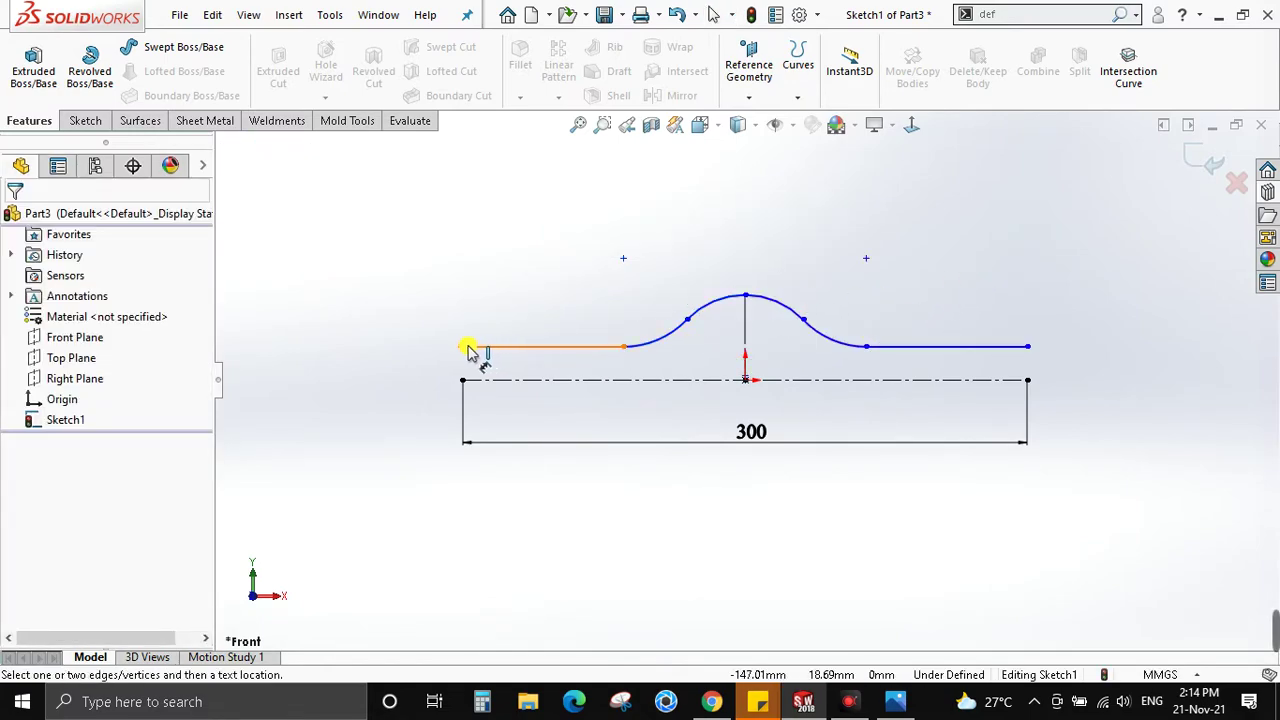
pyautogui.click(484, 388)
pyautogui.click(414, 432)
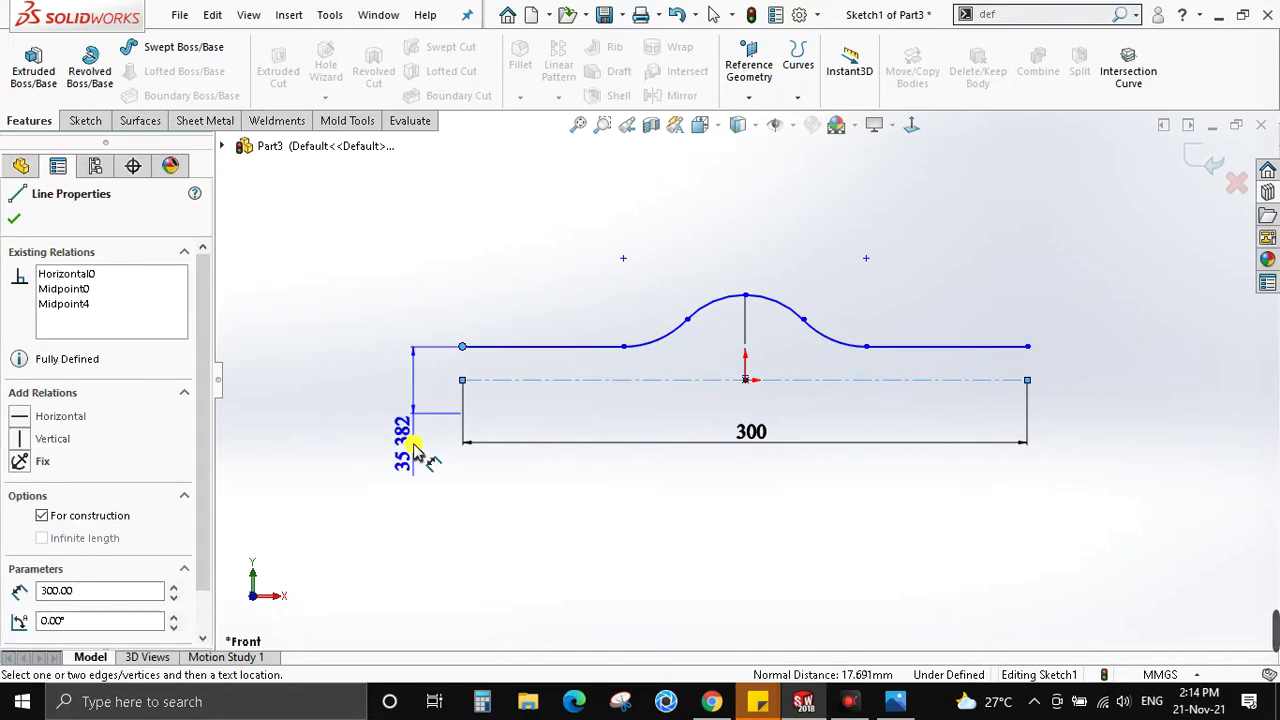
pyautogui.click(414, 446)
pyautogui.write('11')
pyautogui.press('Return')
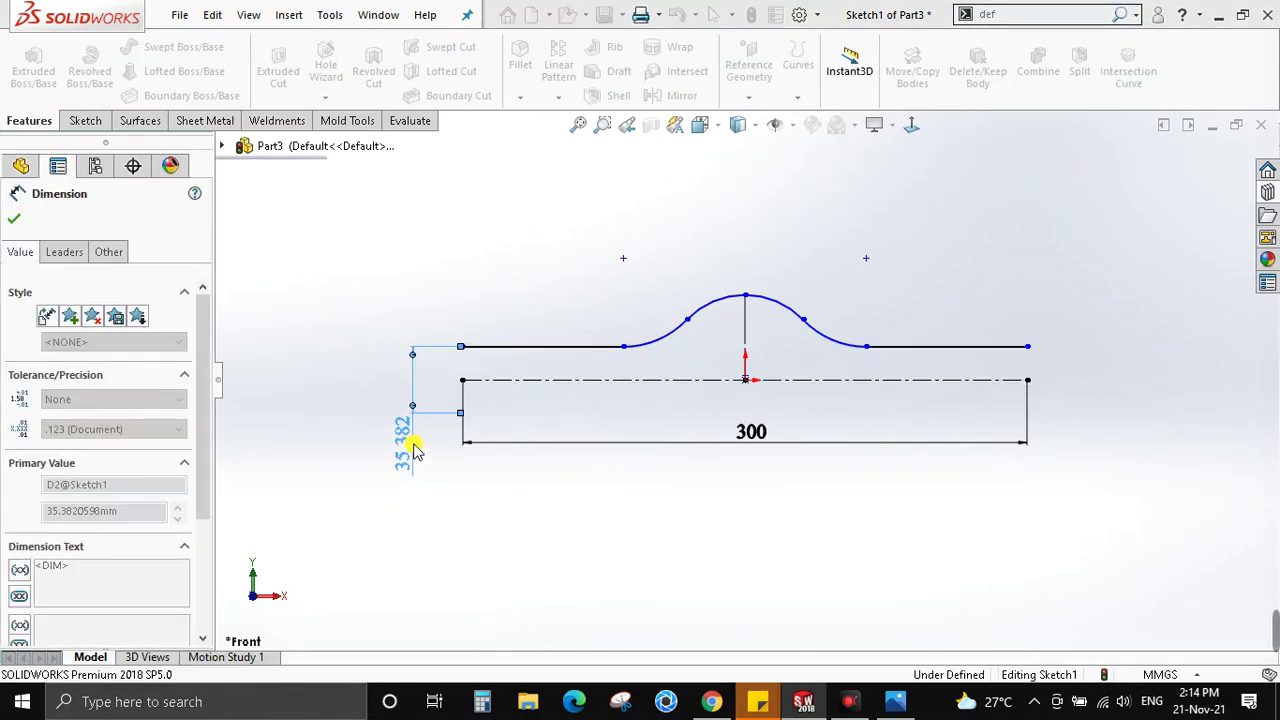
# Reopen the 11 offset dimension and compare it against the zoomed reference drawing
pyautogui.doubleClick(403, 401)
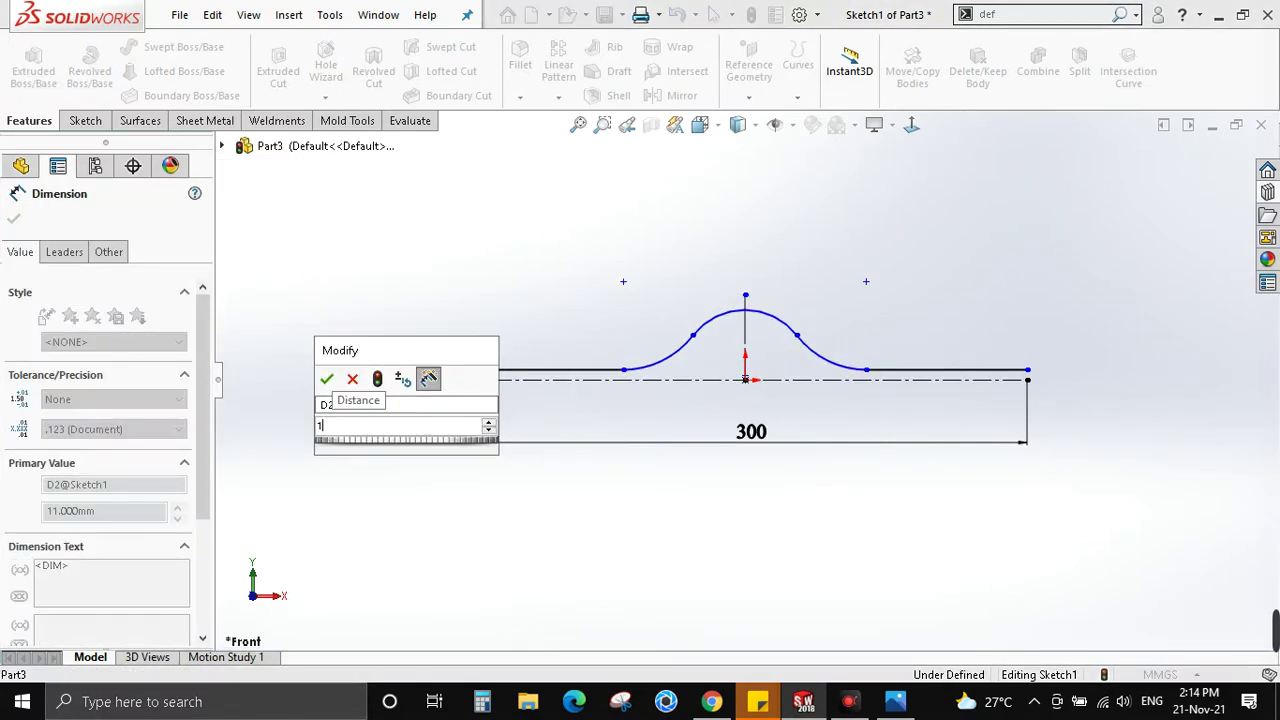
pyautogui.hotkey('alt', 'Tab')
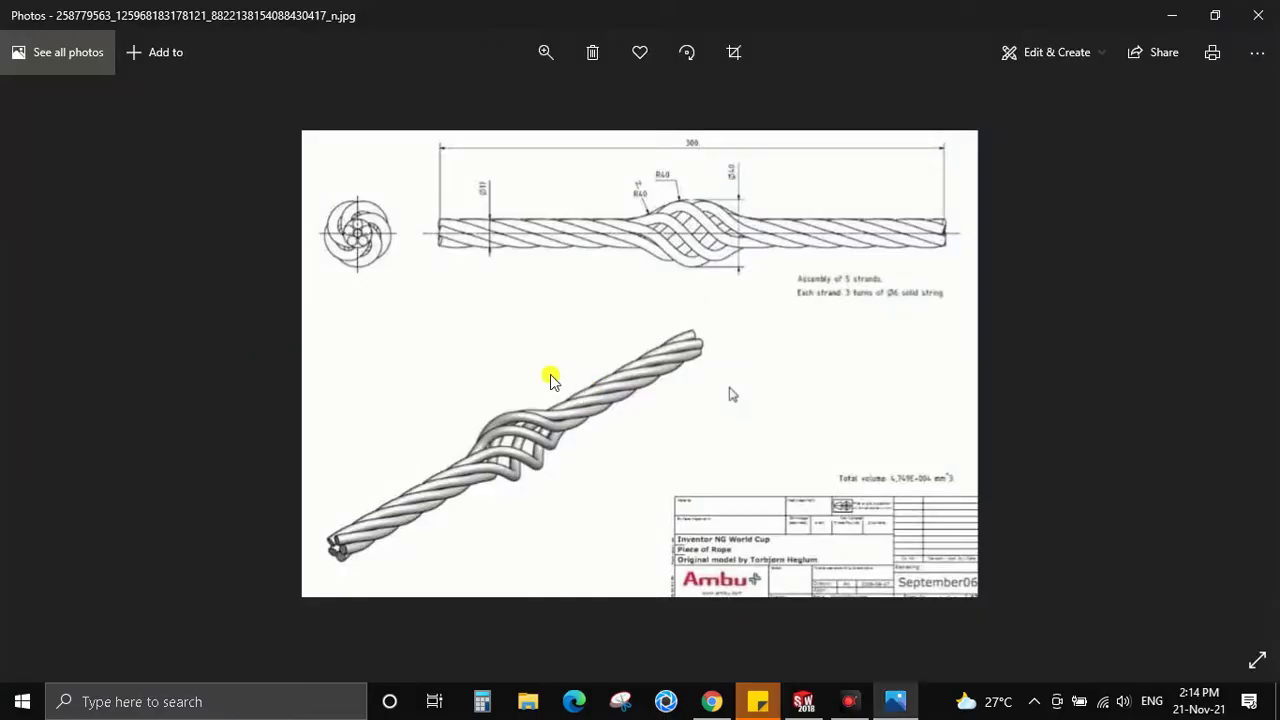
pyautogui.scroll(2, 484, 198)
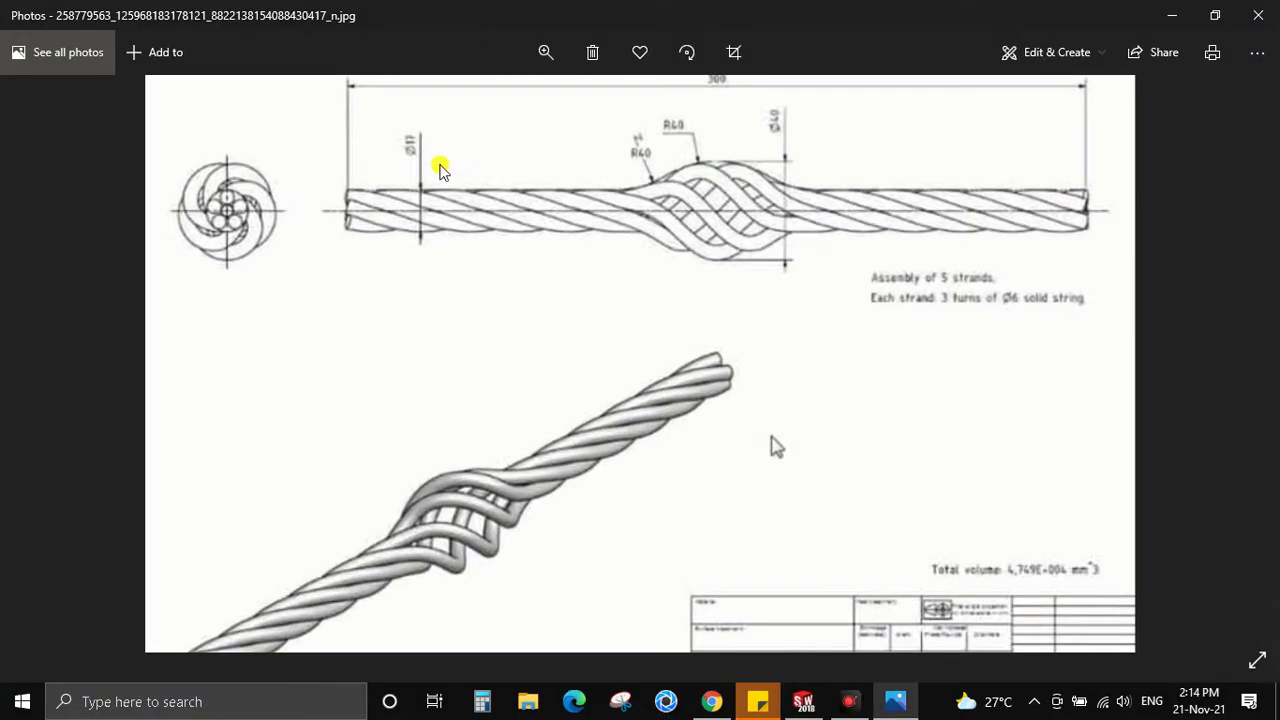
pyautogui.moveTo(734, 200); pyautogui.dragTo(728, 306)
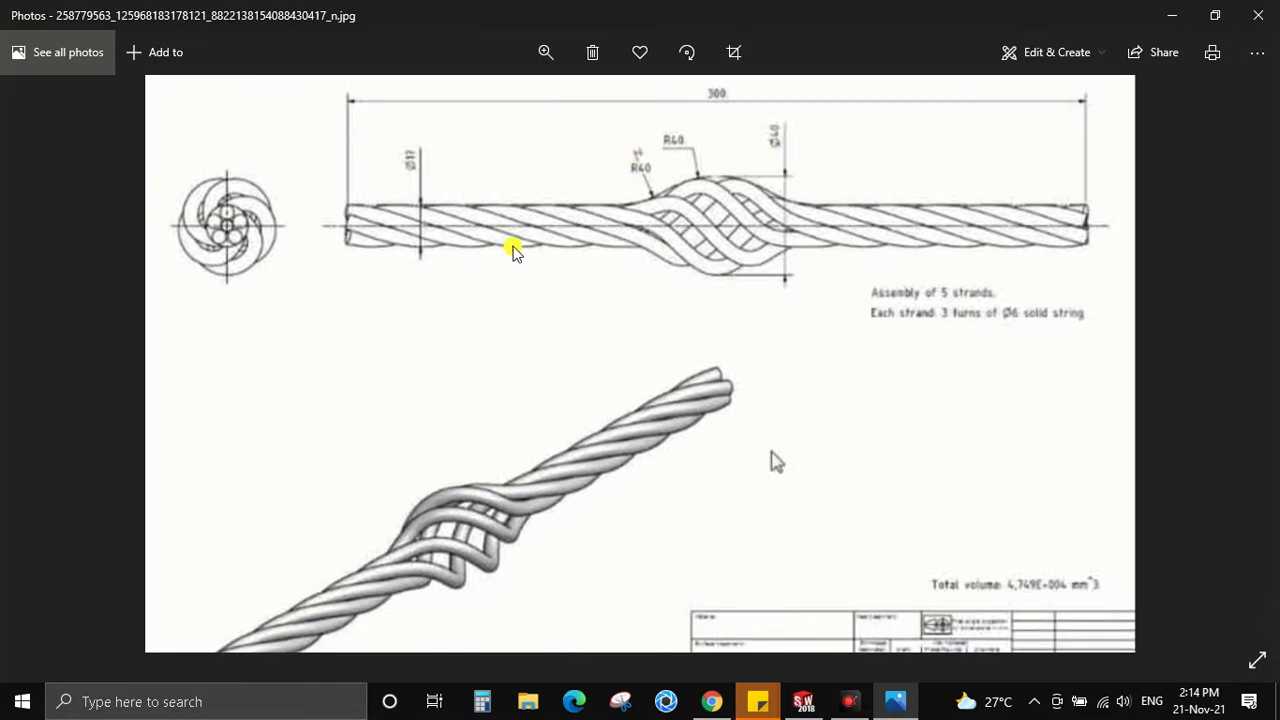
pyautogui.hotkey('alt', 'Tab')
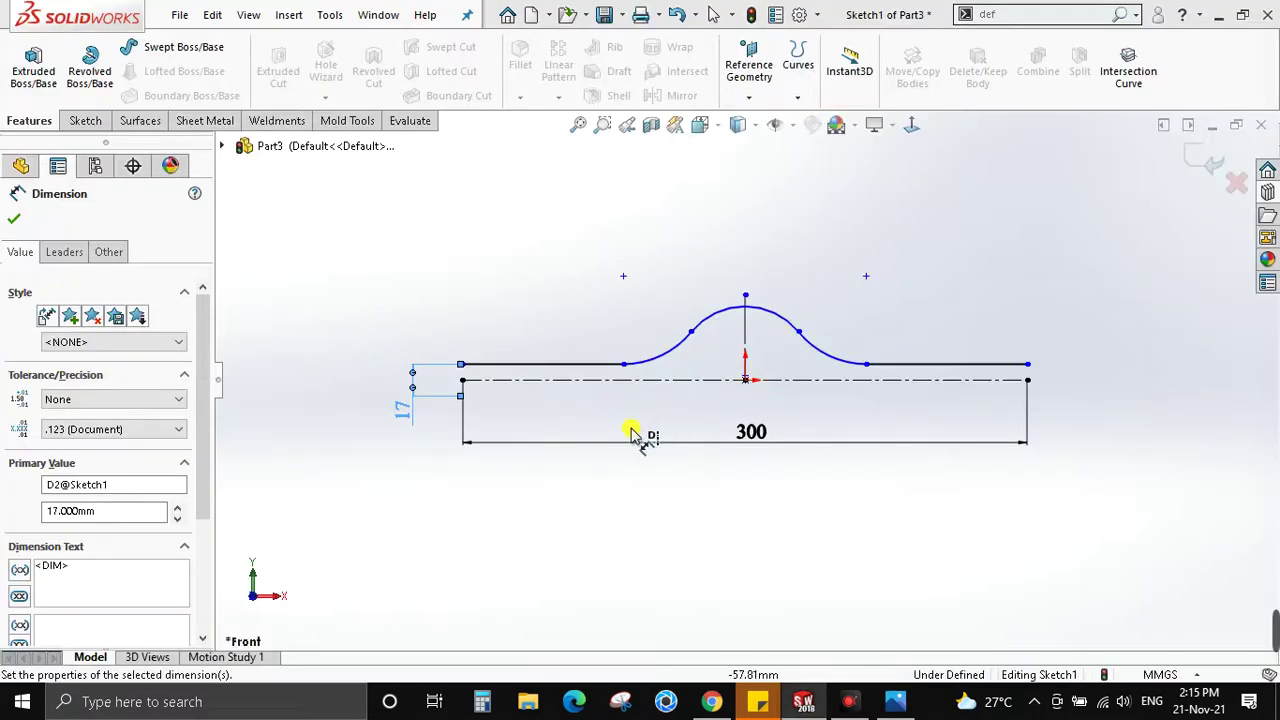
pyautogui.press('Escape')
# Make the bulge arcs Equal and align the top line's end point vertically with the centerline end
pyautogui.click(686, 343)
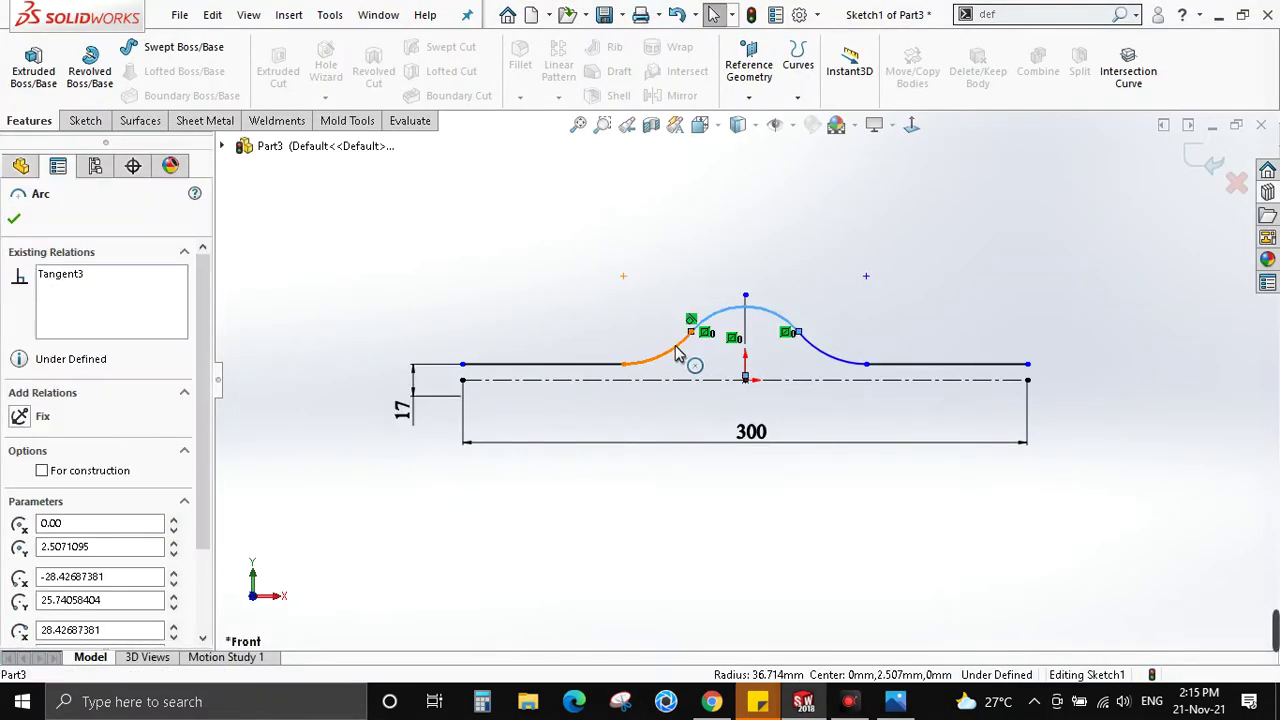
pyautogui.keyDown('ctrl'); pyautogui.click(680, 350); pyautogui.keyUp('ctrl')
pyautogui.click(813, 262)
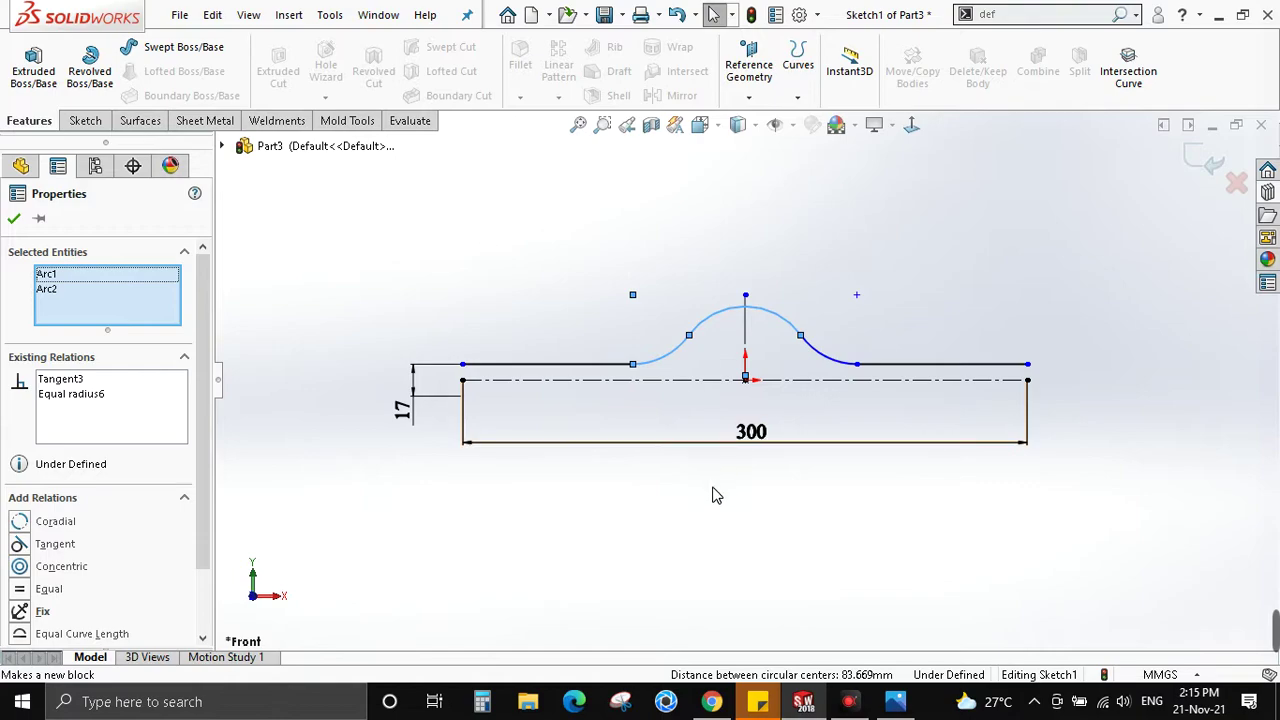
pyautogui.click(613, 540)
pyautogui.click(462, 364)
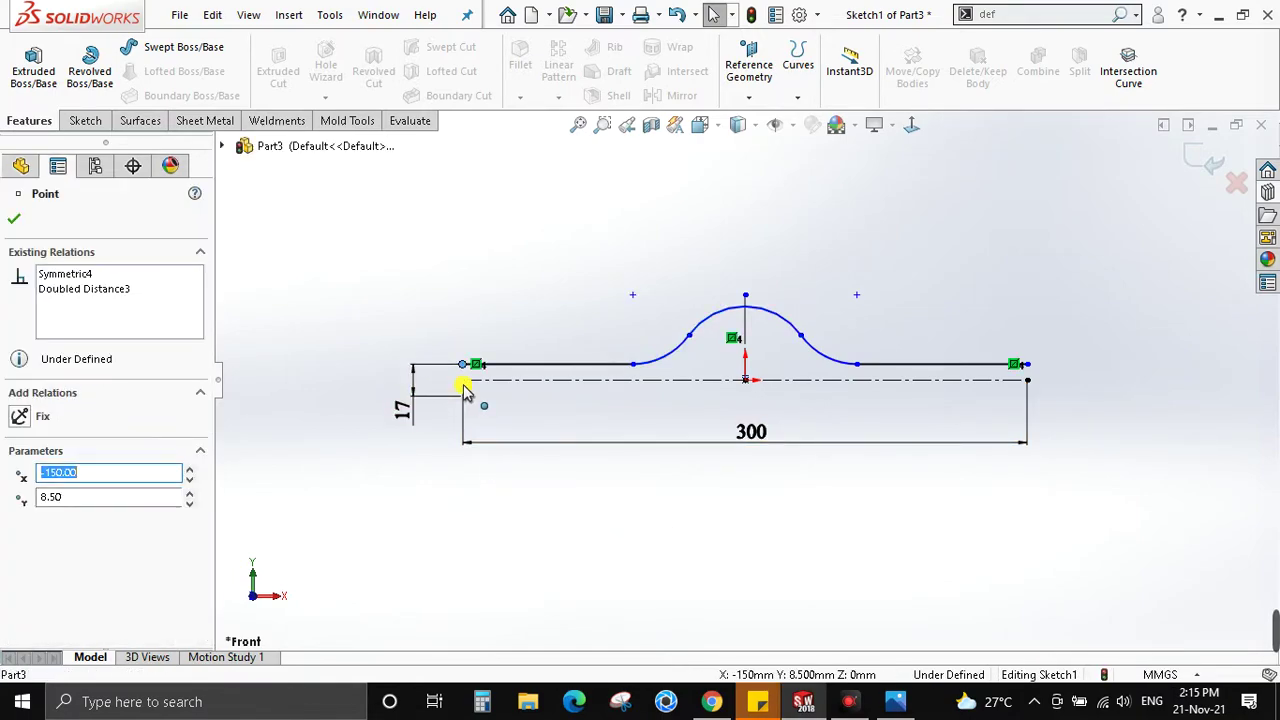
pyautogui.keyDown('ctrl'); pyautogui.click(462, 380); pyautogui.keyUp('ctrl')
pyautogui.click(556, 303)
pyautogui.press('Escape')
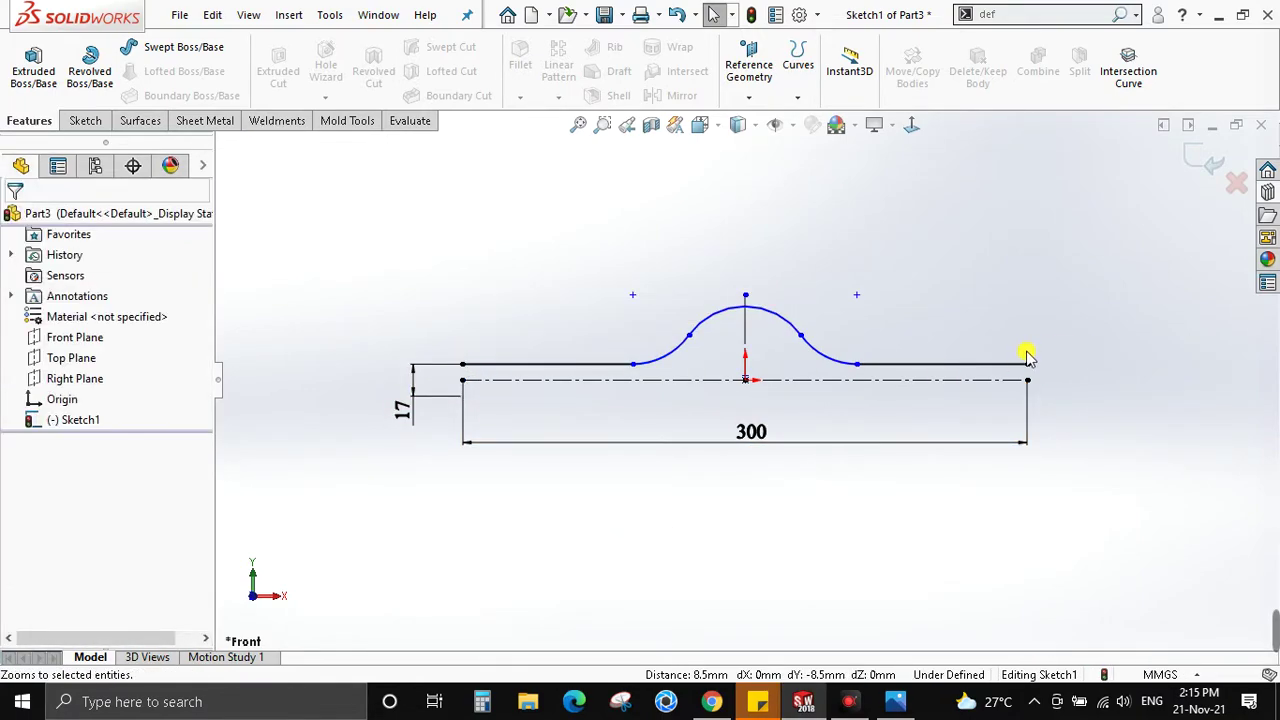
# Give the side bulge arc a radius of R40
pyautogui.hotkey('alt', 'Tab')
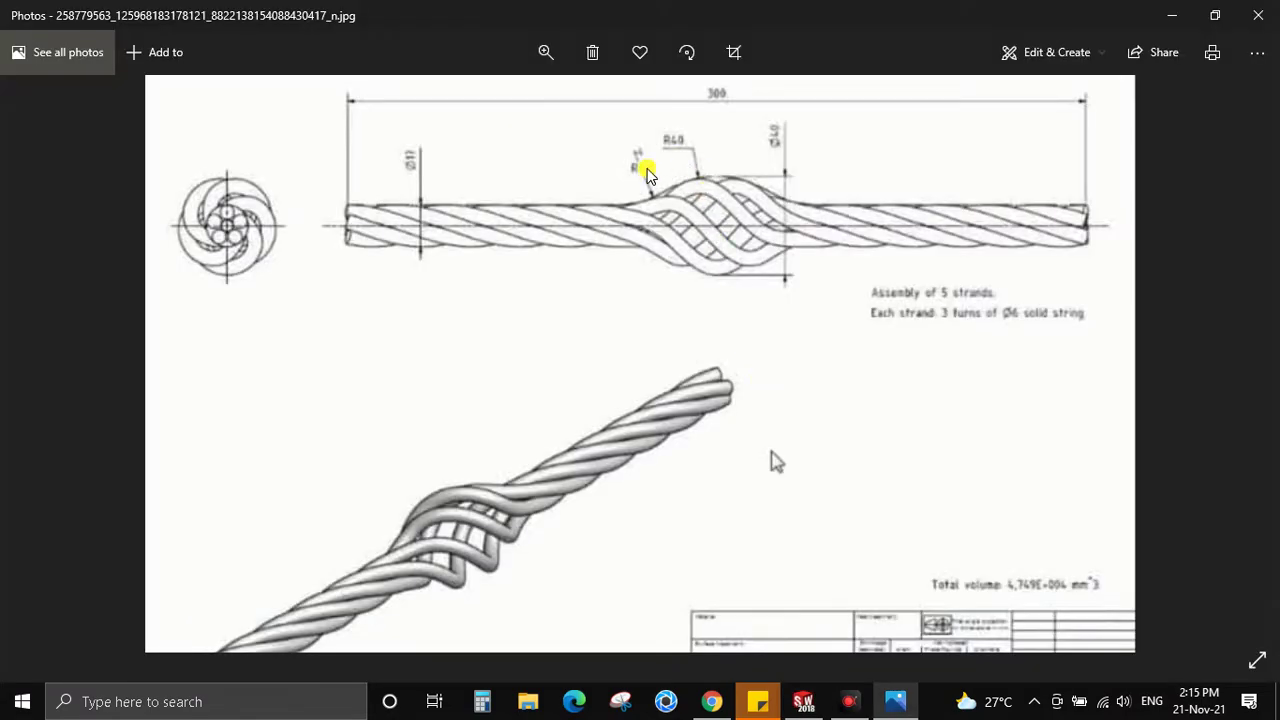
pyautogui.hotkey('alt', 'Tab')
pyautogui.moveTo(670, 364); pyautogui.dragTo(575, 298)
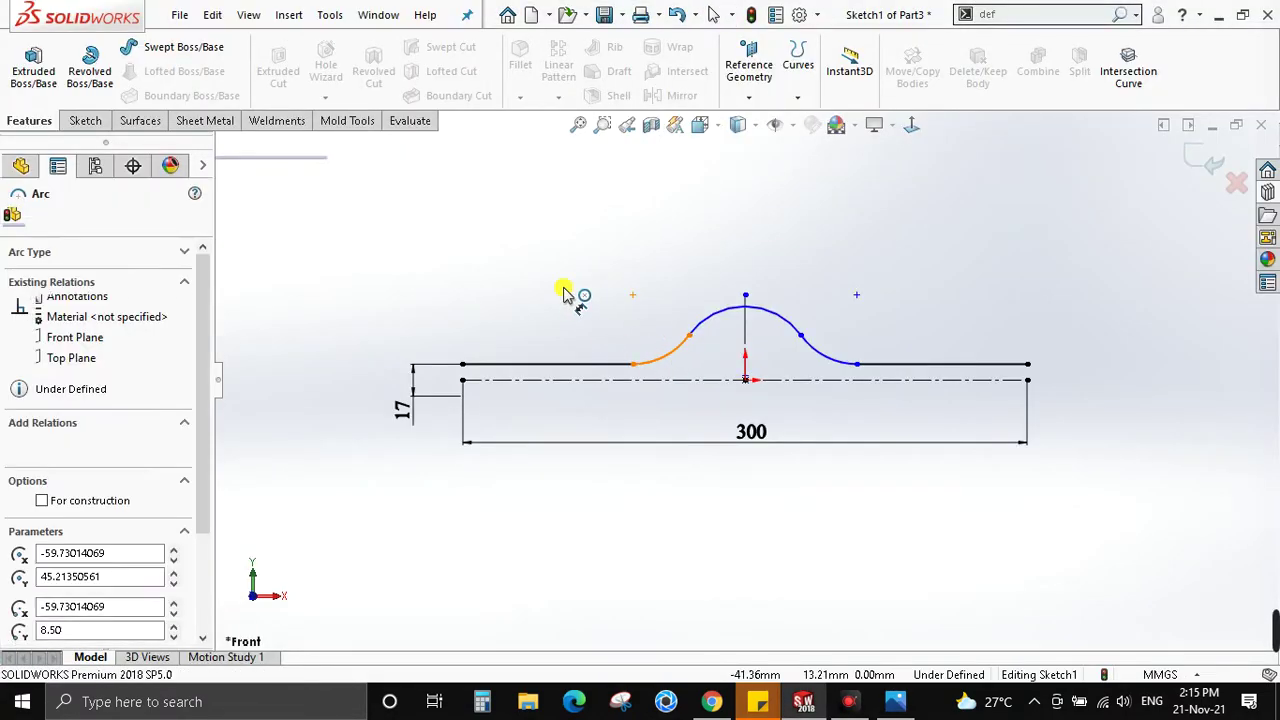
pyautogui.click(565, 290)
pyautogui.write('40')
pyautogui.press('Return')
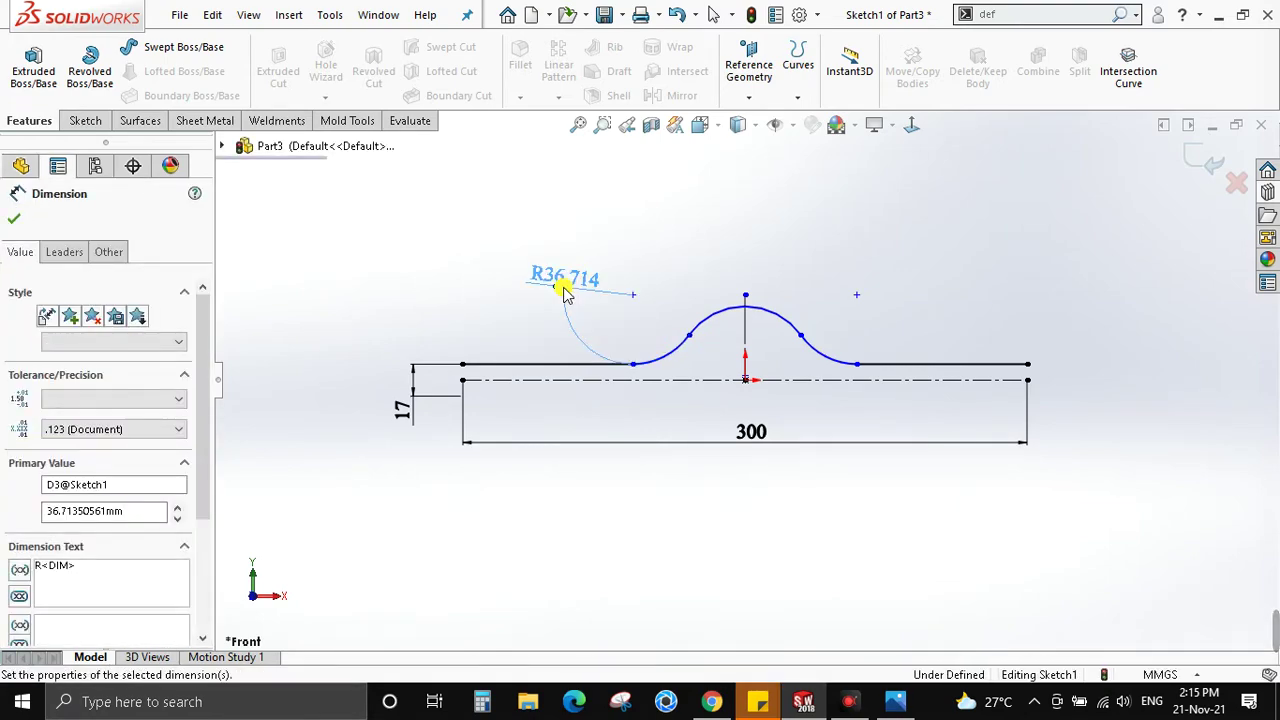
pyautogui.press('Escape')
# Re-apply the Equal relation to both bulge arcs
pyautogui.click(706, 334)
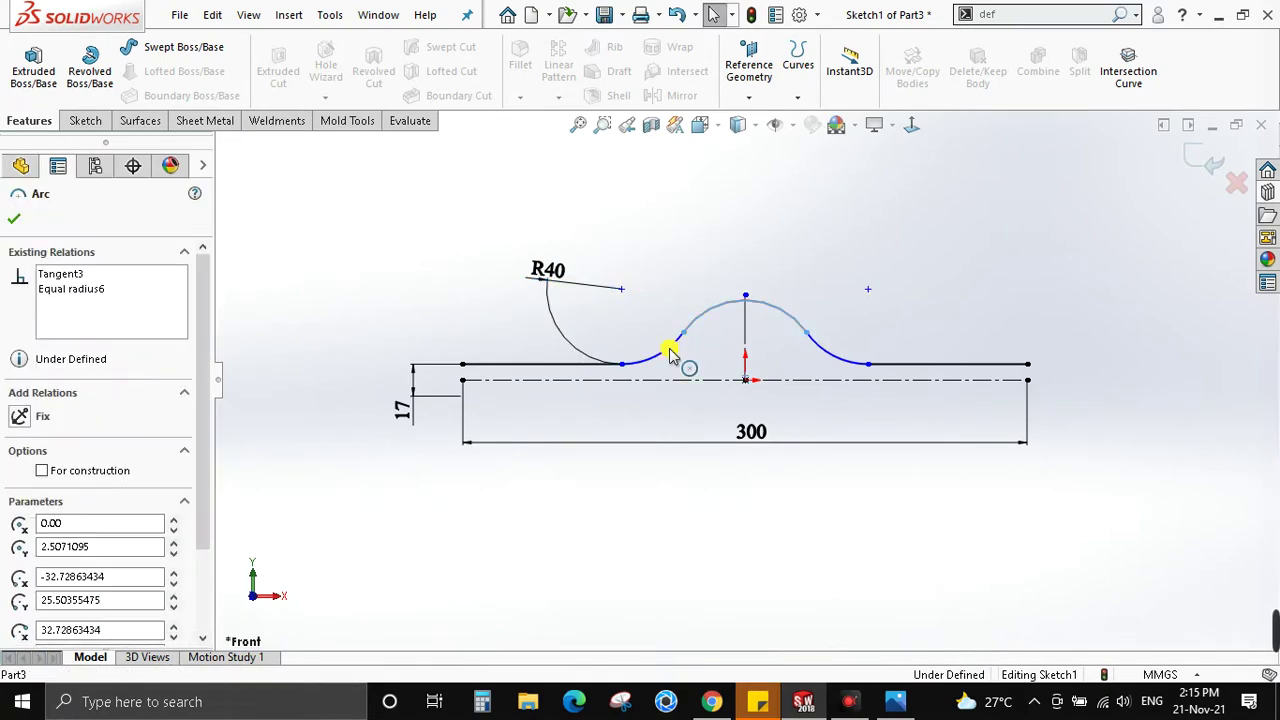
pyautogui.keyDown('ctrl'); pyautogui.click(672, 350); pyautogui.keyUp('ctrl')
pyautogui.click(808, 264)
pyautogui.click(774, 491)
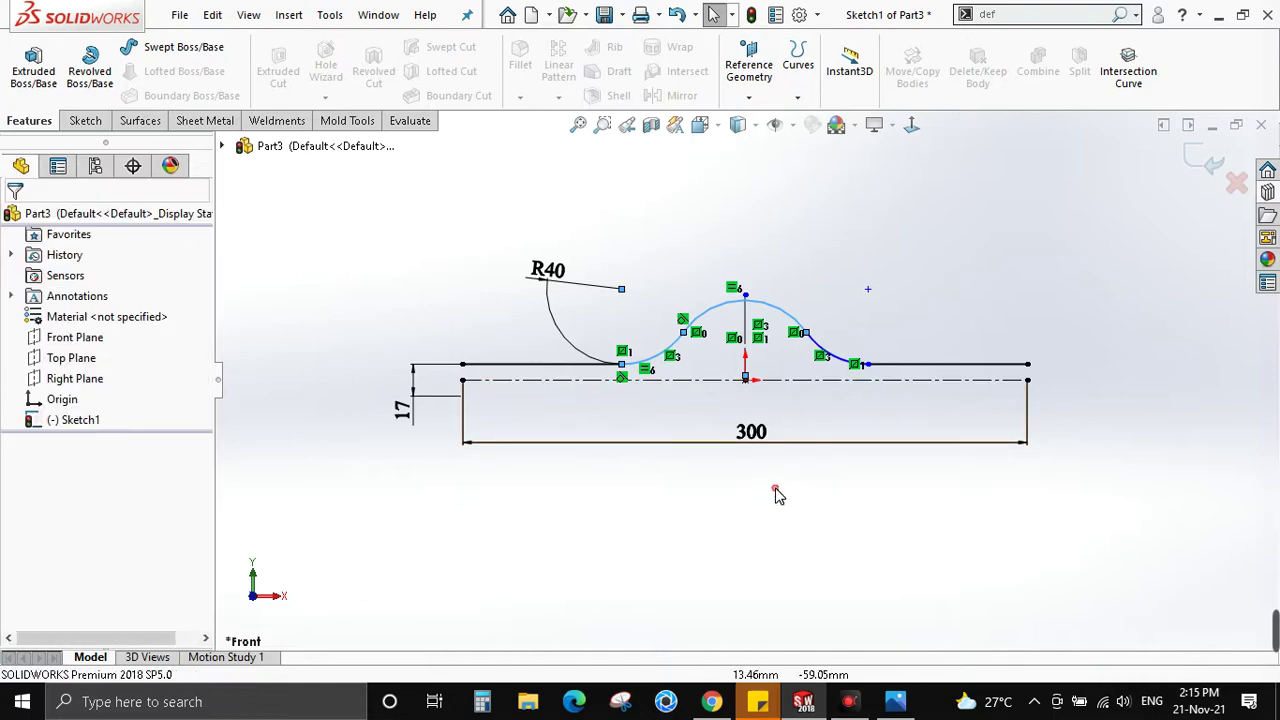
pyautogui.click(776, 124)
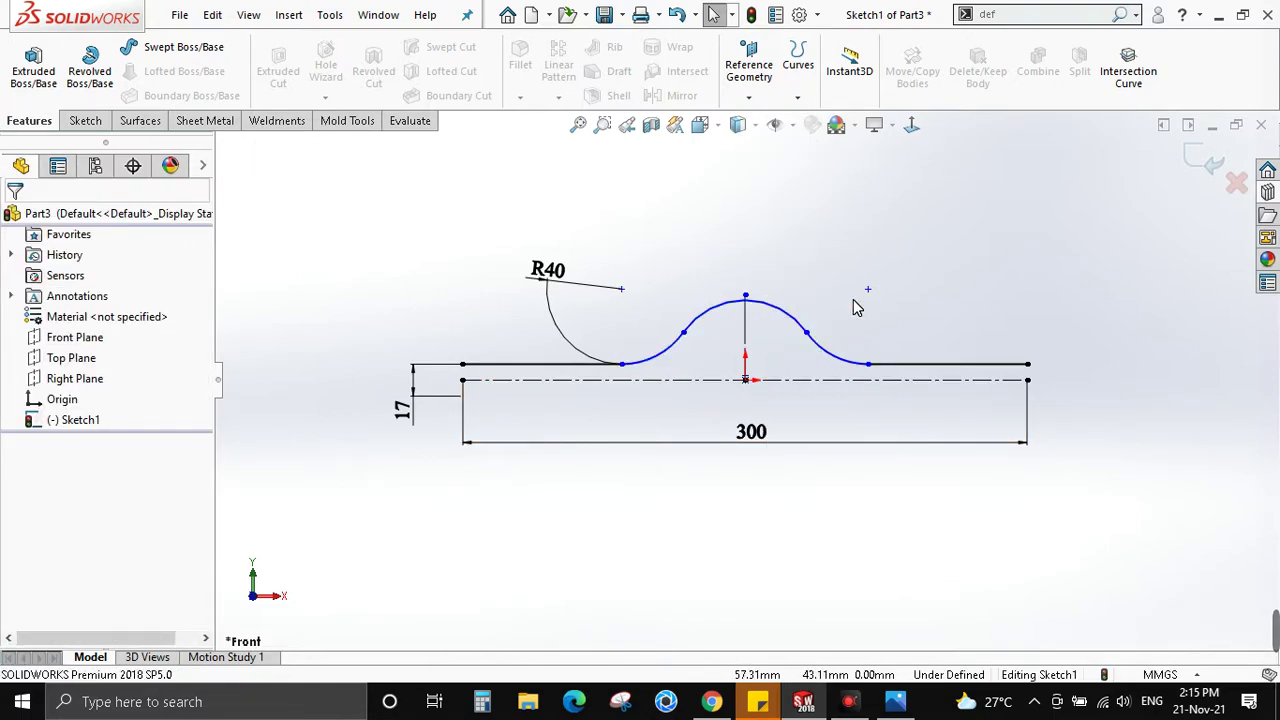
pyautogui.press('d')
pyautogui.press('Escape')
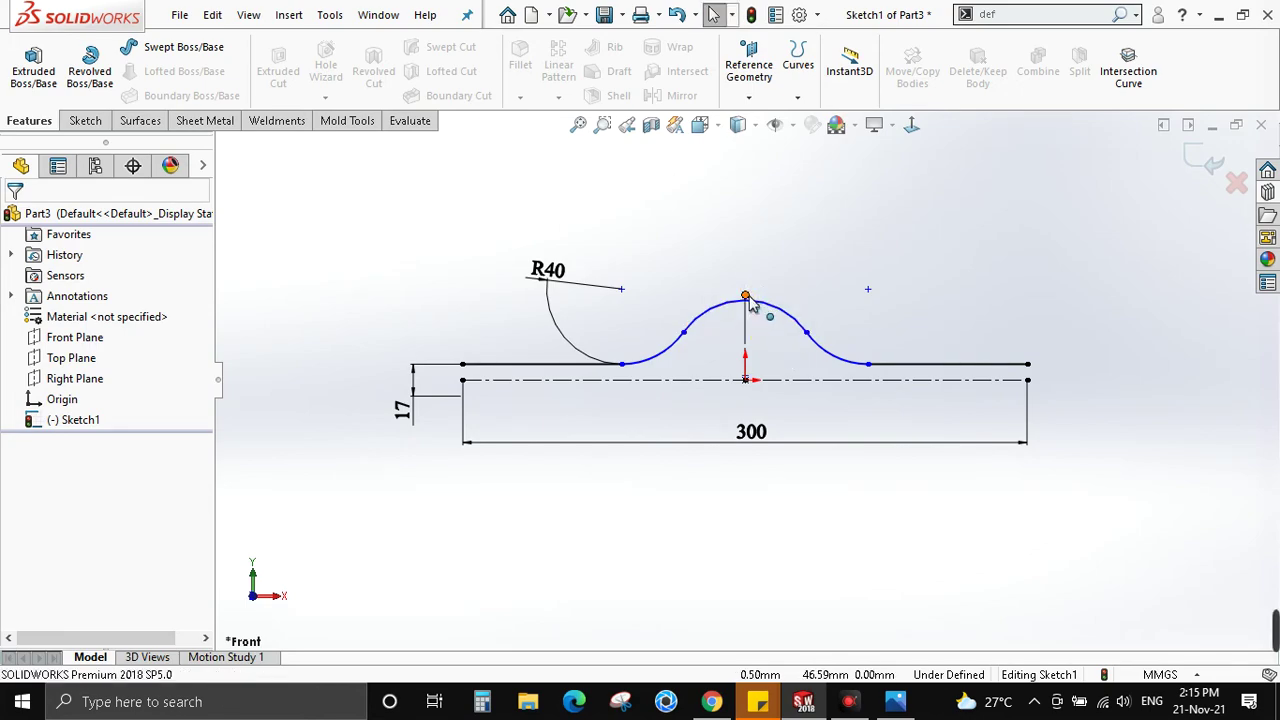
pyautogui.click(745, 300)
pyautogui.press('Escape')
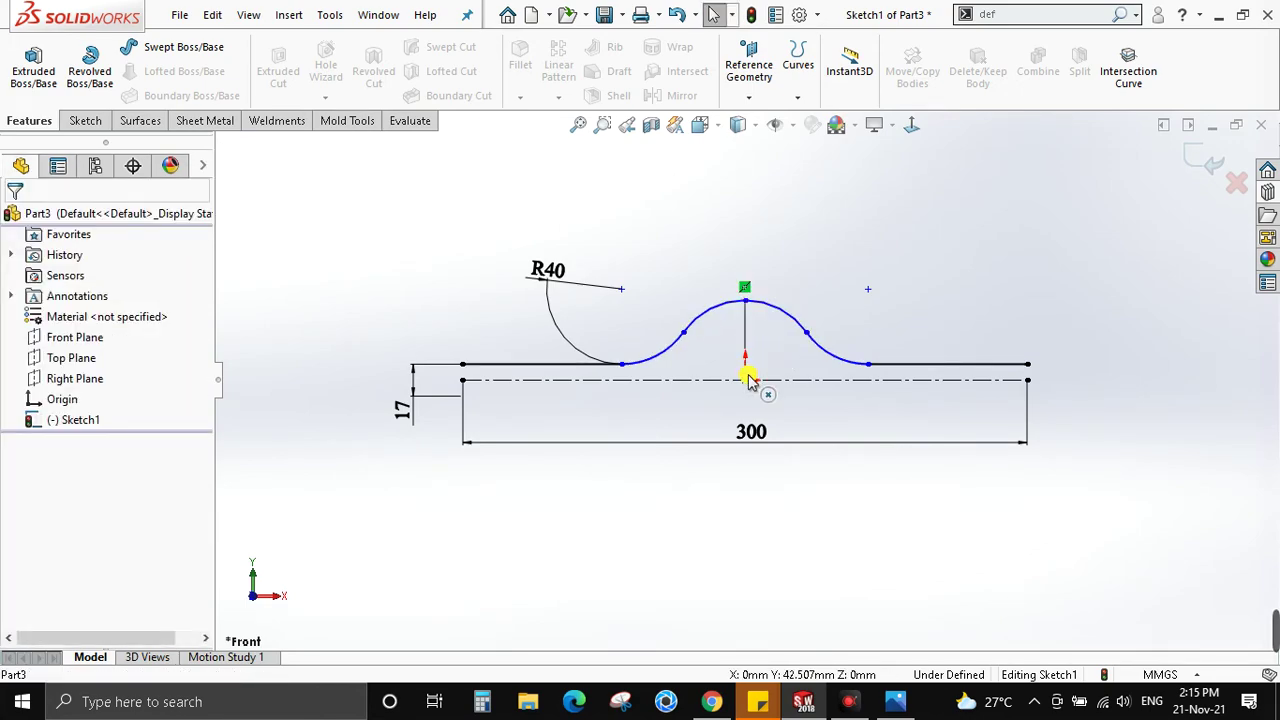
pyautogui.hotkey('alt', 'Tab')
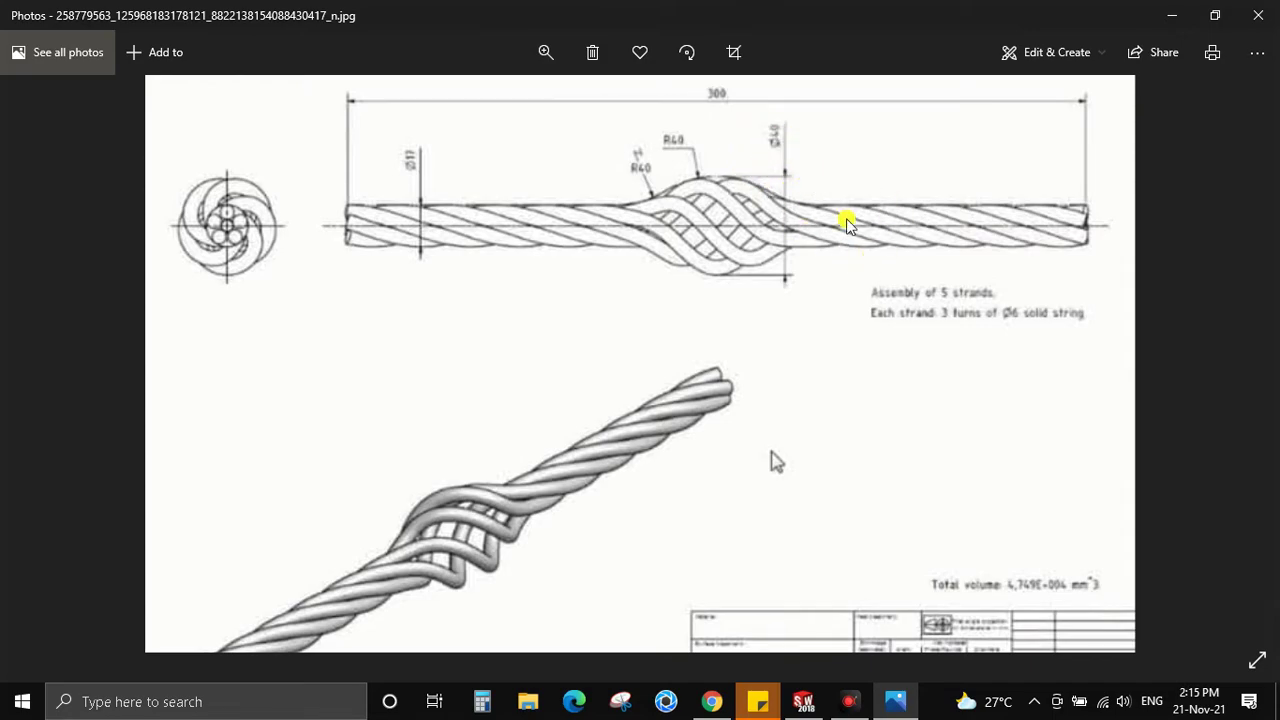
pyautogui.hotkey('alt', 'Tab')
pyautogui.moveTo(760, 347); pyautogui.dragTo(752, 314, button='right')
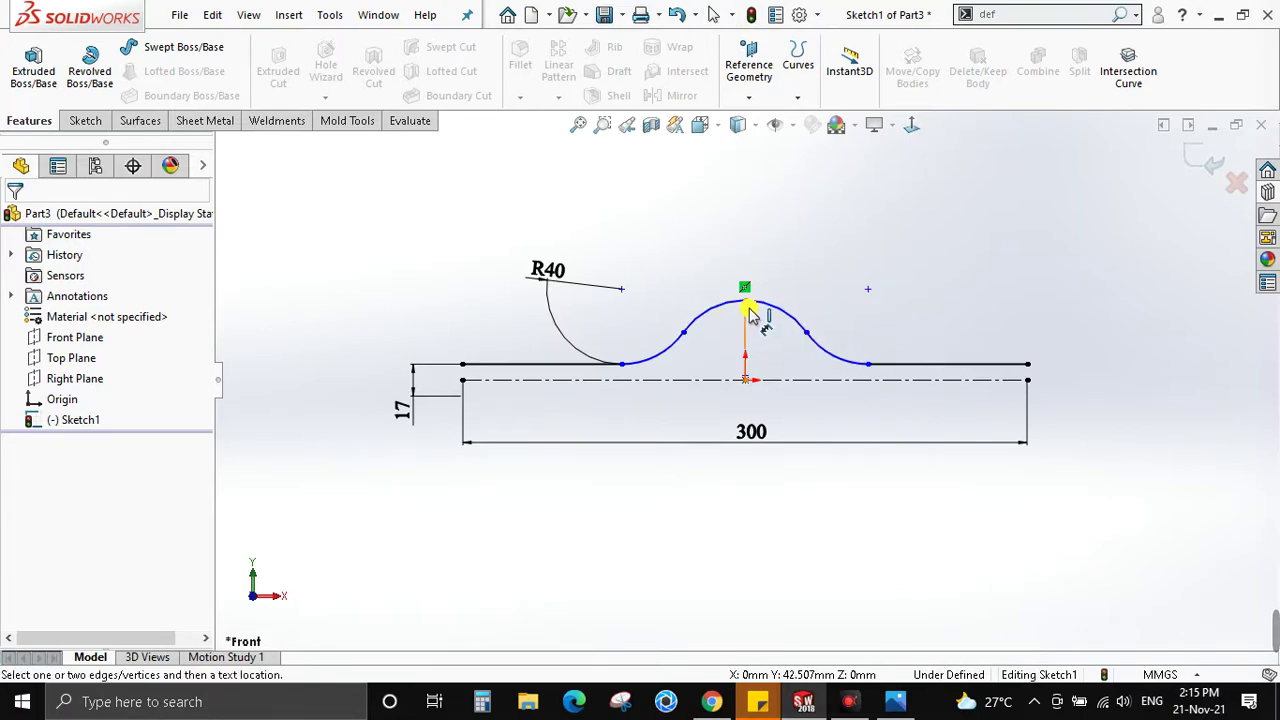
# Add a 40 mm dimension from the bulge peak to the centerline, fully defining Sketch1
pyautogui.click(747, 301)
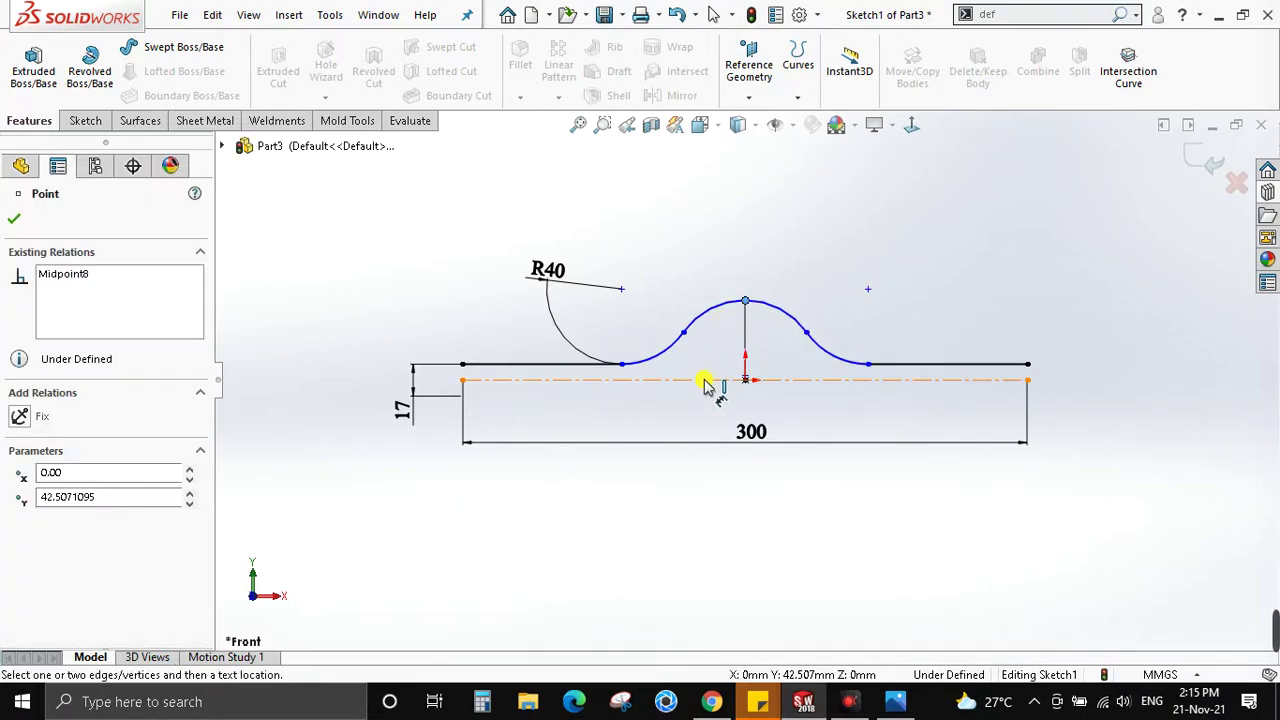
pyautogui.click(706, 380)
pyautogui.click(768, 497)
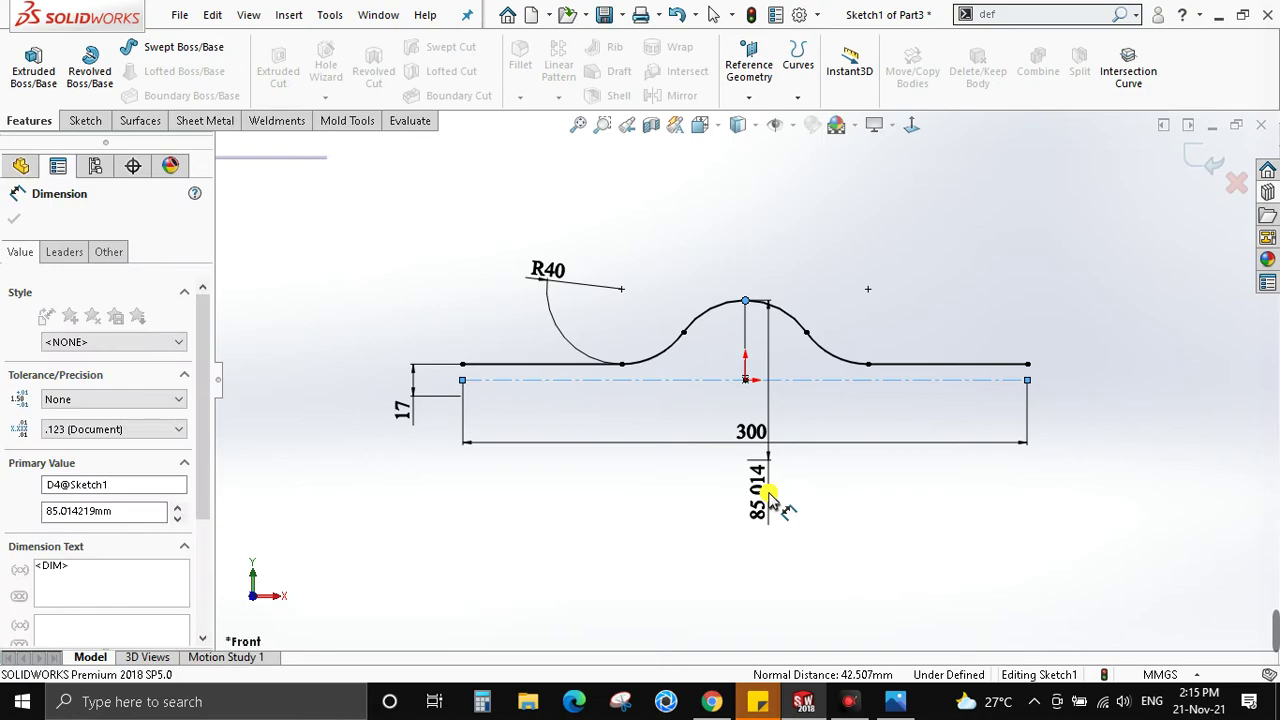
pyautogui.write('40')
pyautogui.press('Return')
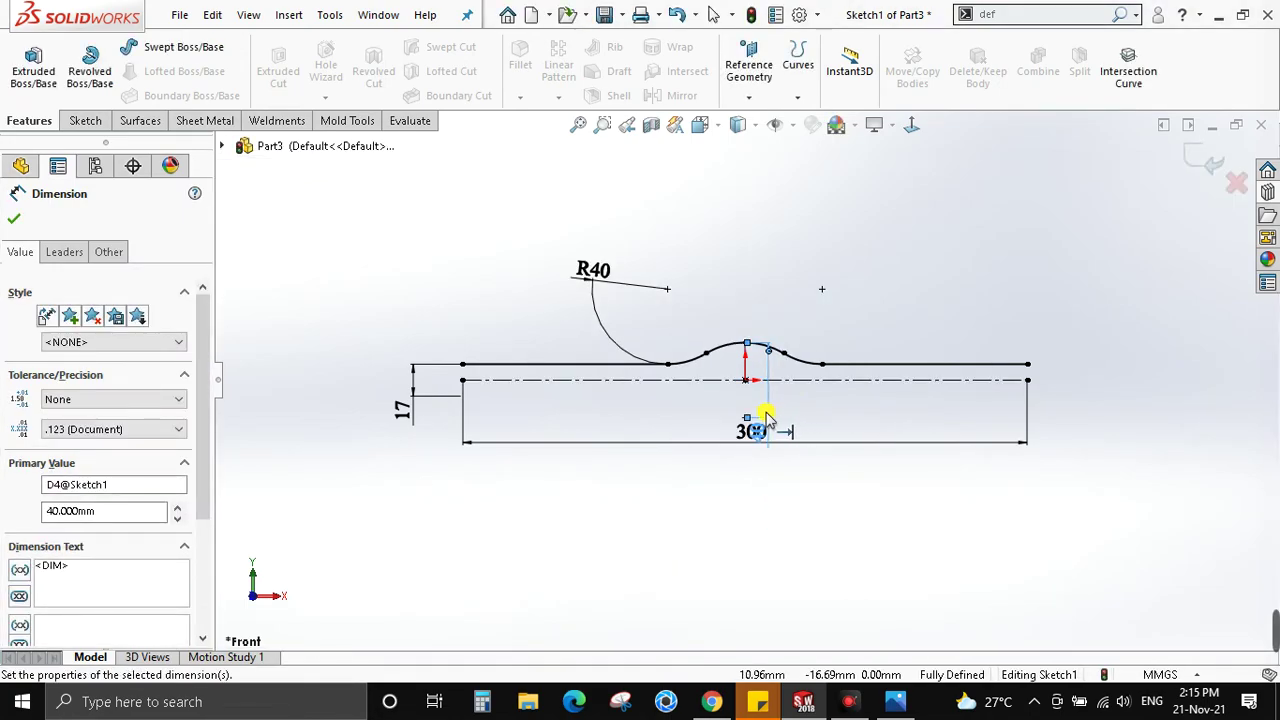
pyautogui.hotkey('alt', 'Tab')
pyautogui.hotkey('alt', 'Tab')
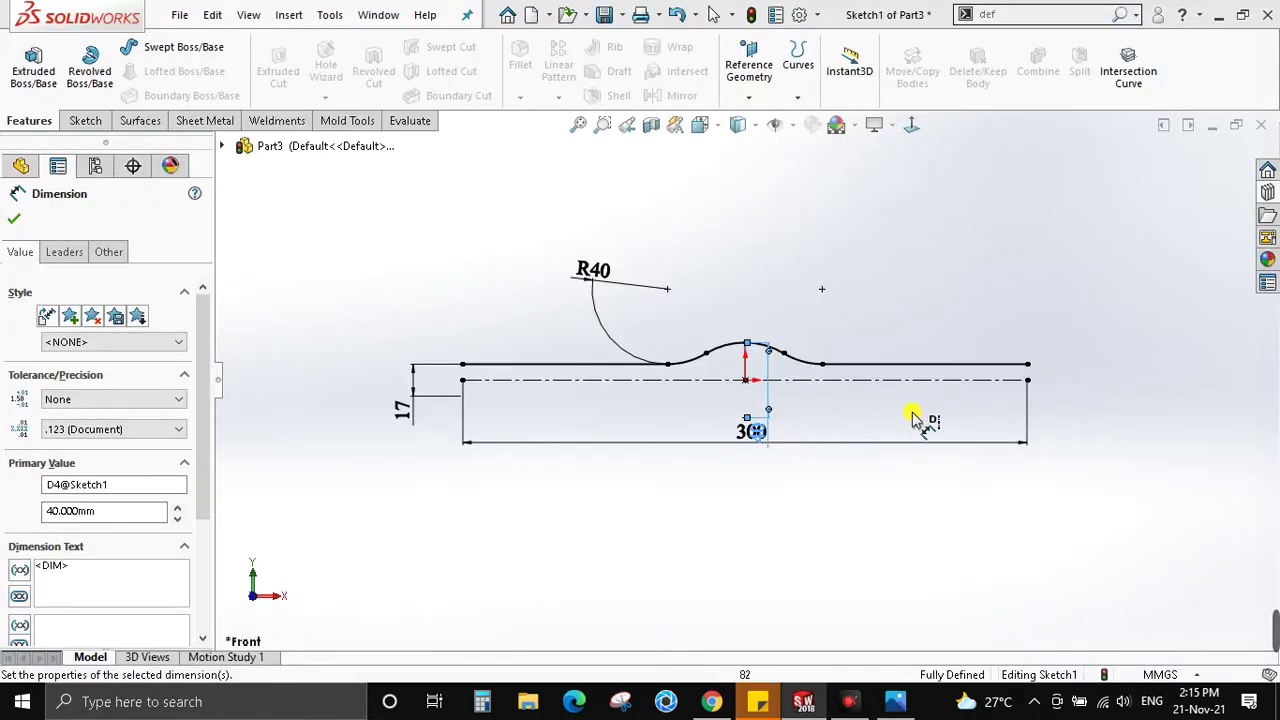
pyautogui.click(815, 398)
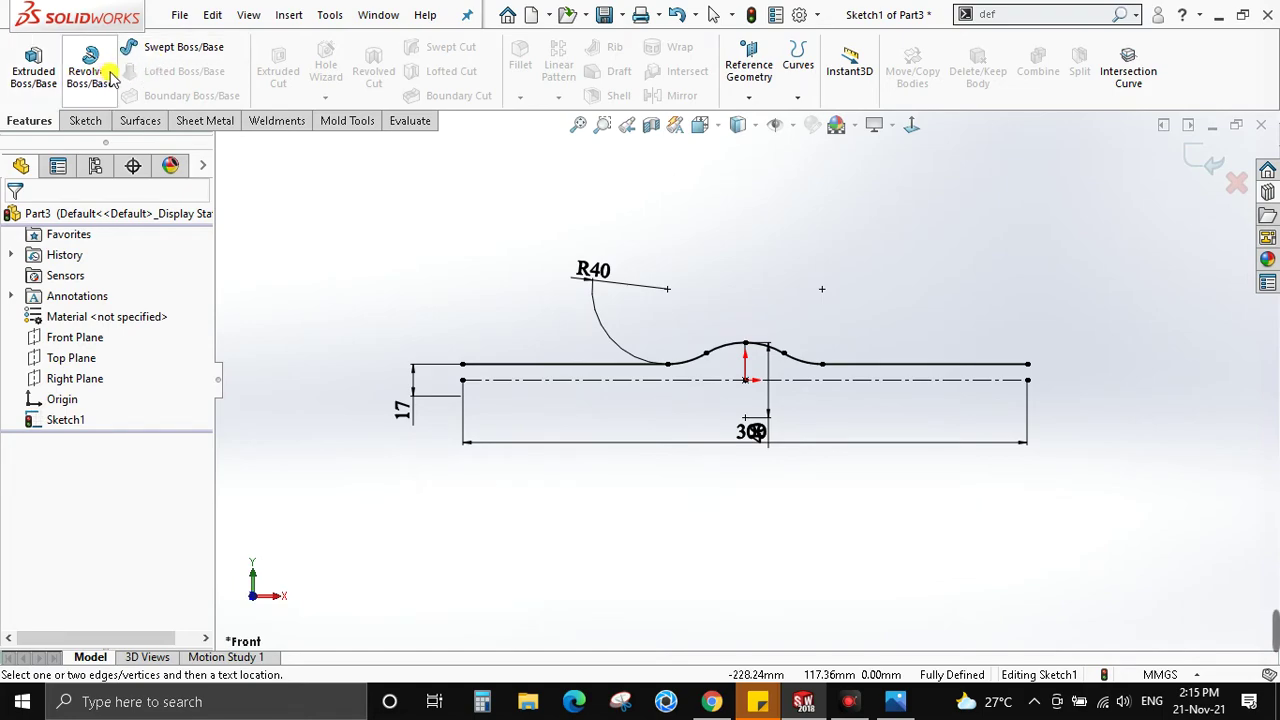
pyautogui.click(140, 121)
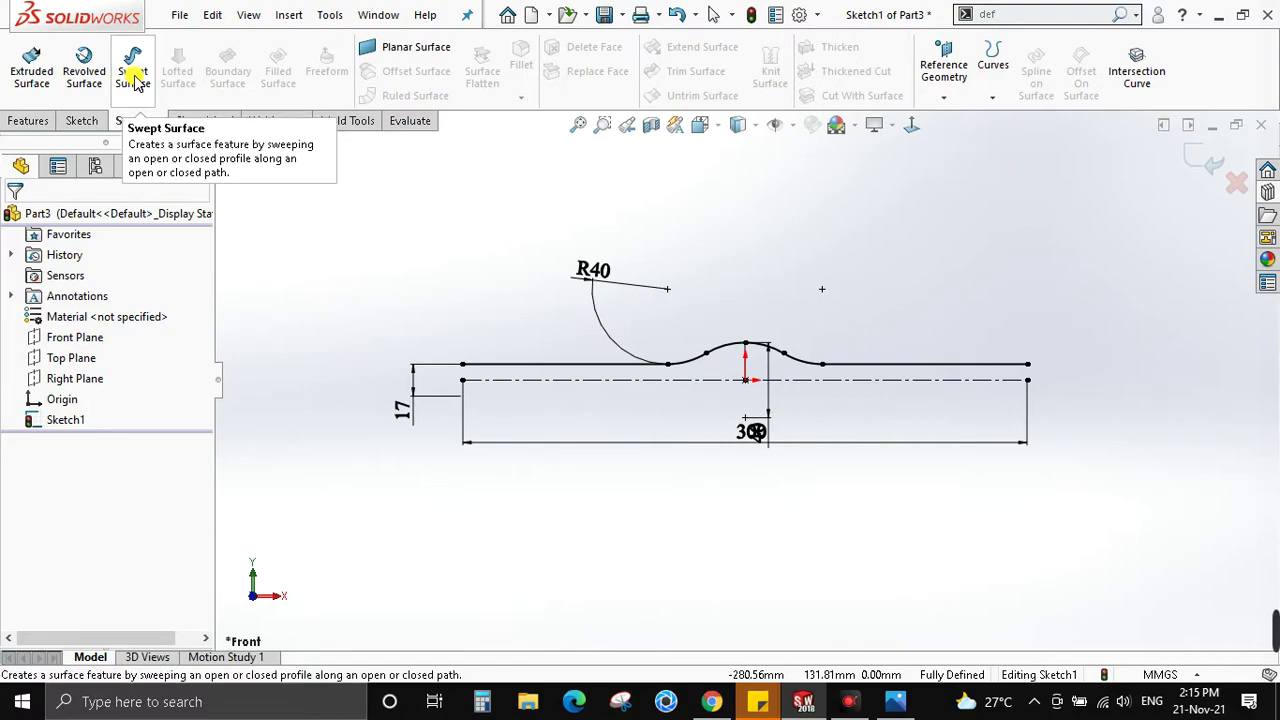
# Revolve Sketch1 about the centerline into Surface-Revolve1 and view the rod from the front
pyautogui.click(84, 68)
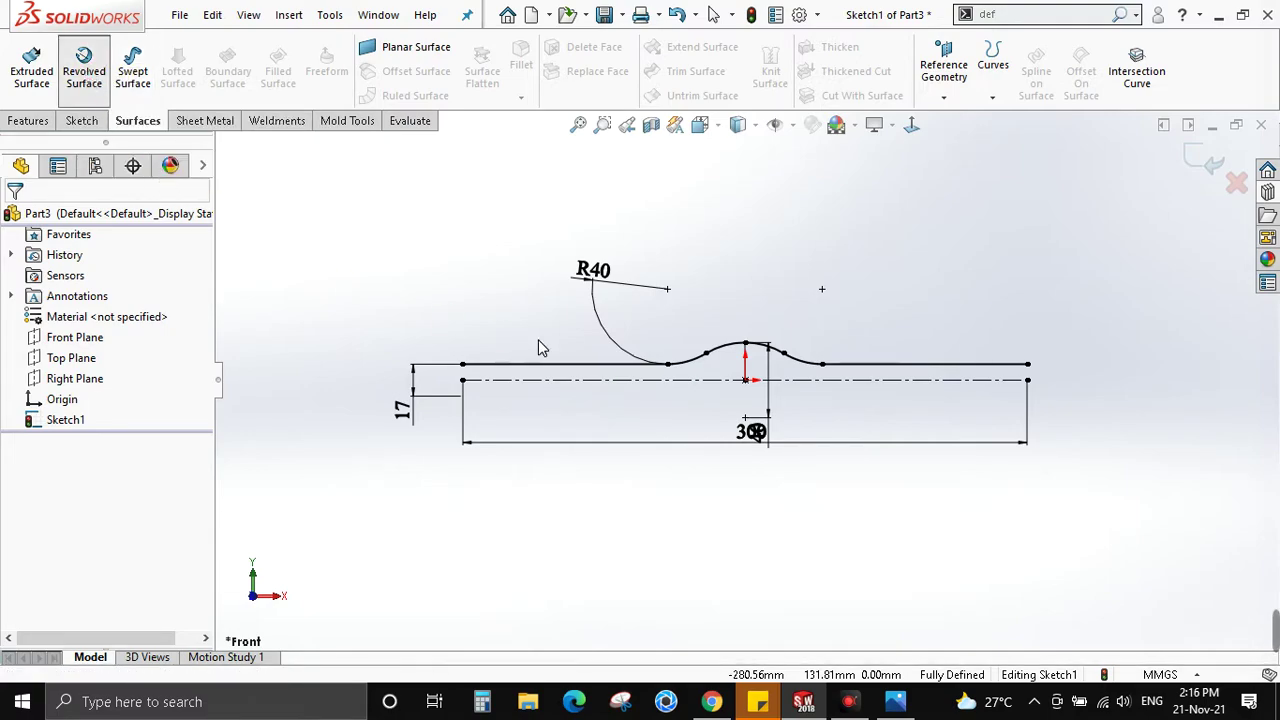
pyautogui.click(637, 374)
pyautogui.click(16, 222)
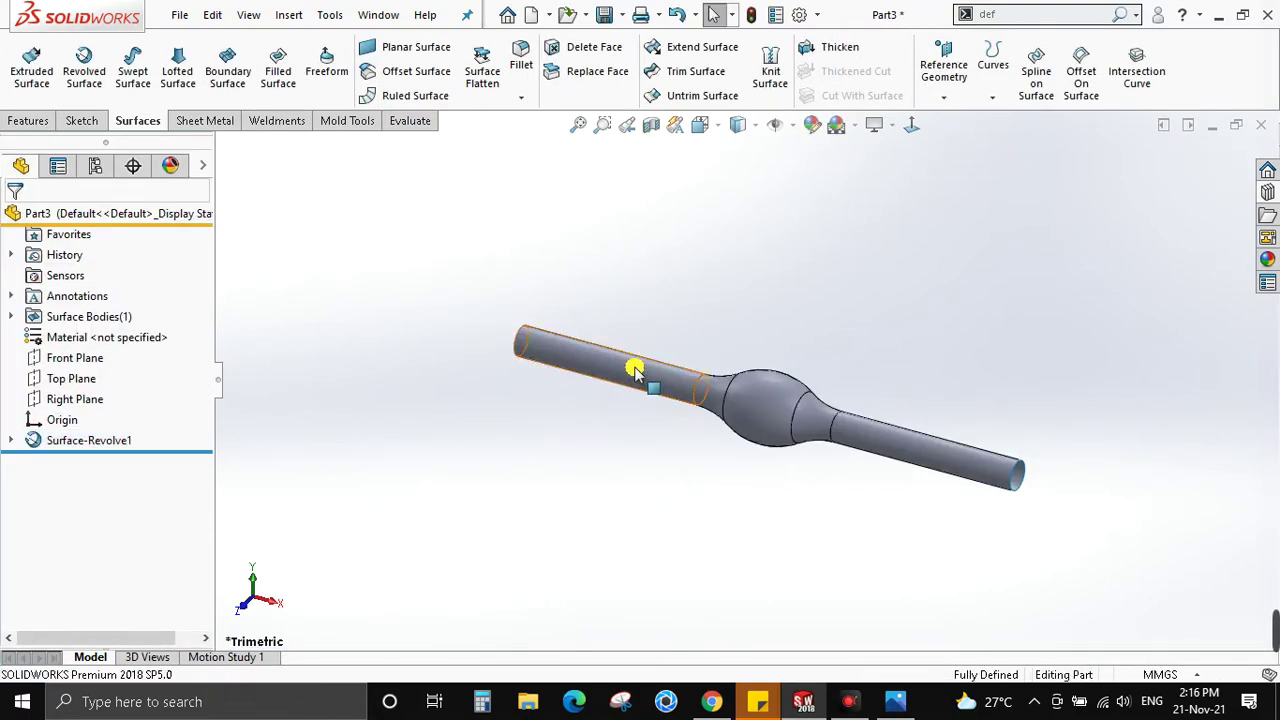
pyautogui.moveTo(731, 491); pyautogui.dragTo(760, 414, button='middle')
pyautogui.press('space')
pyautogui.hotkey('ctrl', '1')
pyautogui.hotkey('alt', 'Tab')
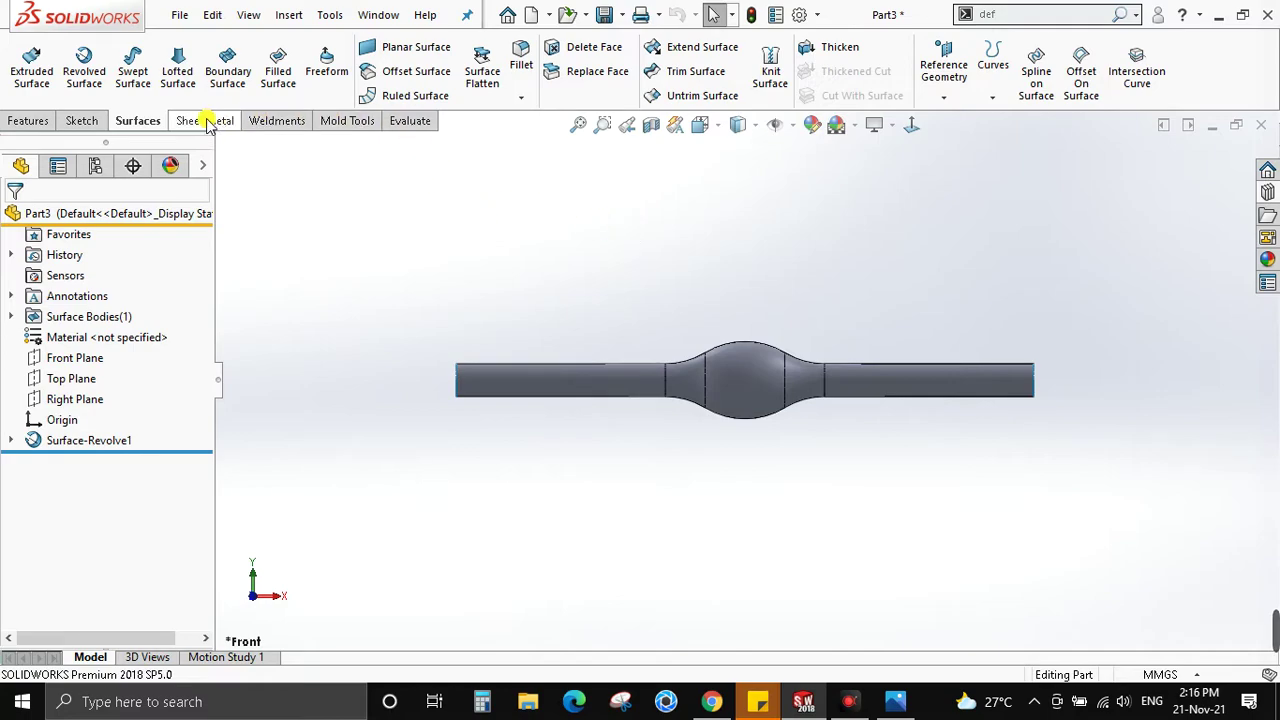
# Offset all five rod faces 3 mm inward as Surface-Offset1
pyautogui.click(414, 71)
pyautogui.click(567, 383)
pyautogui.click(692, 368)
pyautogui.click(748, 376)
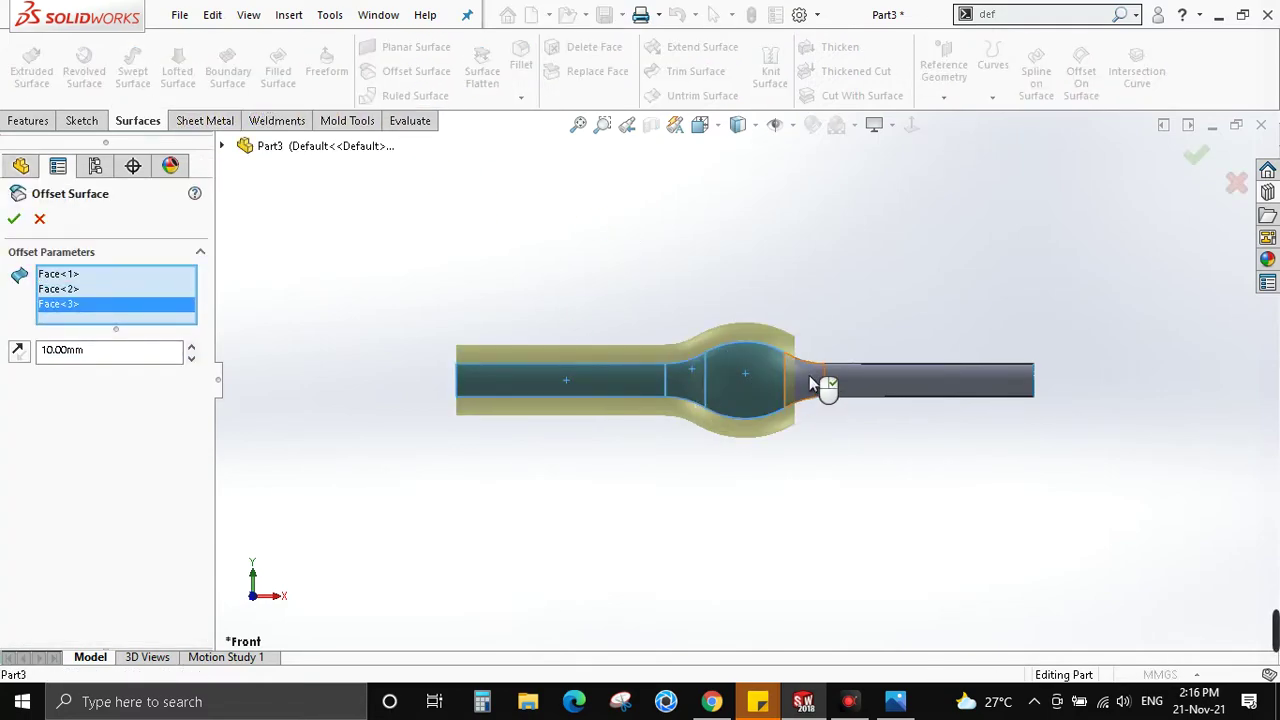
pyautogui.click(826, 383)
pyautogui.click(800, 398)
pyautogui.doubleClick(66, 382)
pyautogui.write('3')
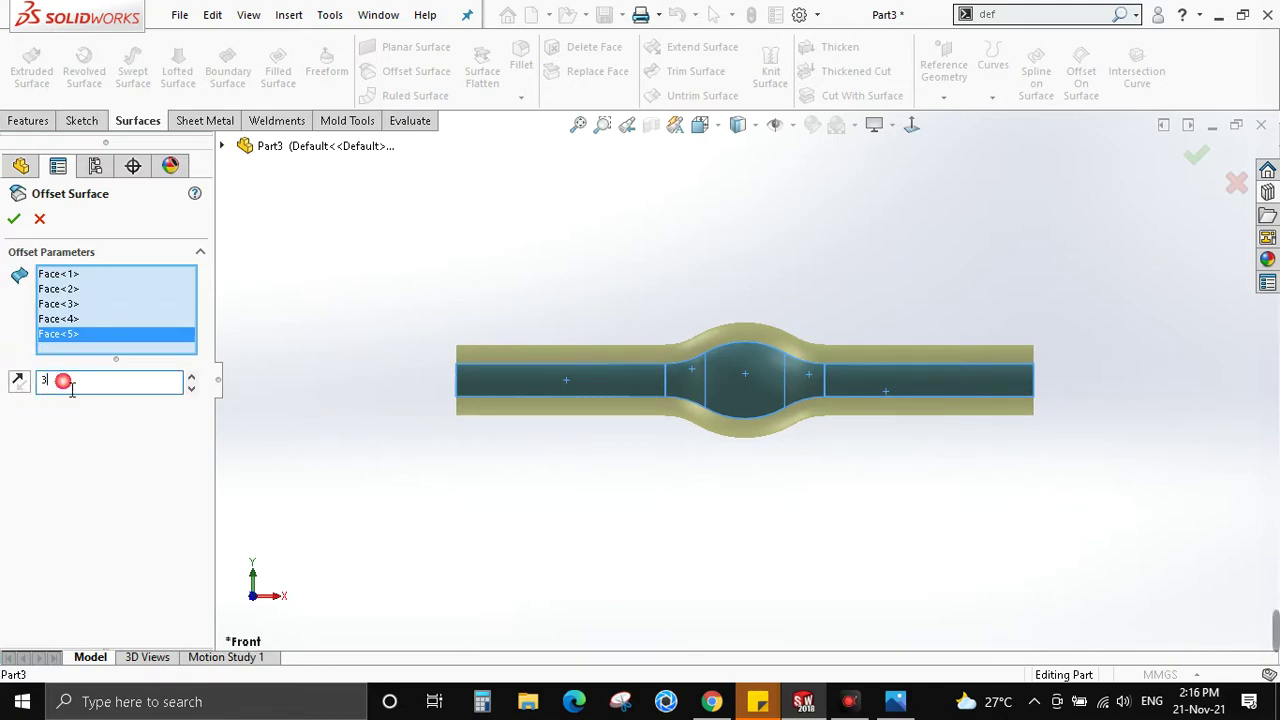
pyautogui.click(21, 382)
pyautogui.click(13, 218)
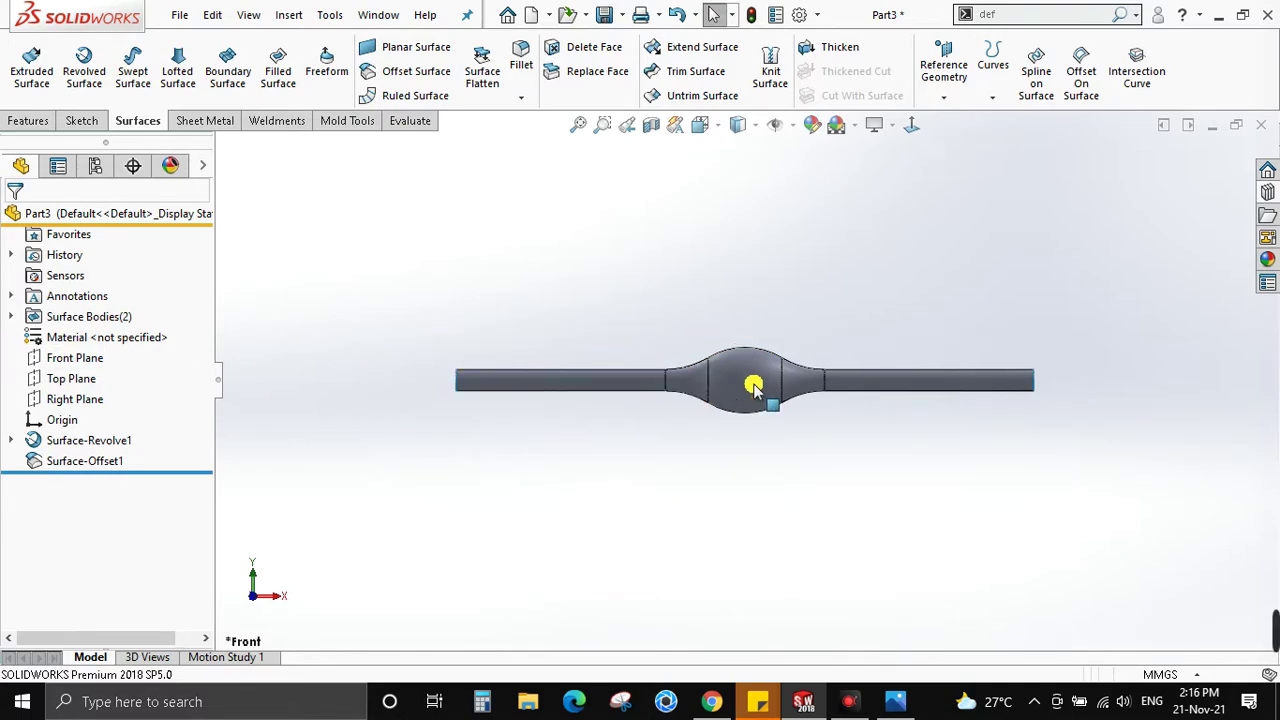
# Sketch a midpoint line from the origin along the rope's full length on the Top Plane (Sketch2)
pyautogui.click(63, 378)
pyautogui.moveTo(657, 449); pyautogui.dragTo(995, 338, button='middle')
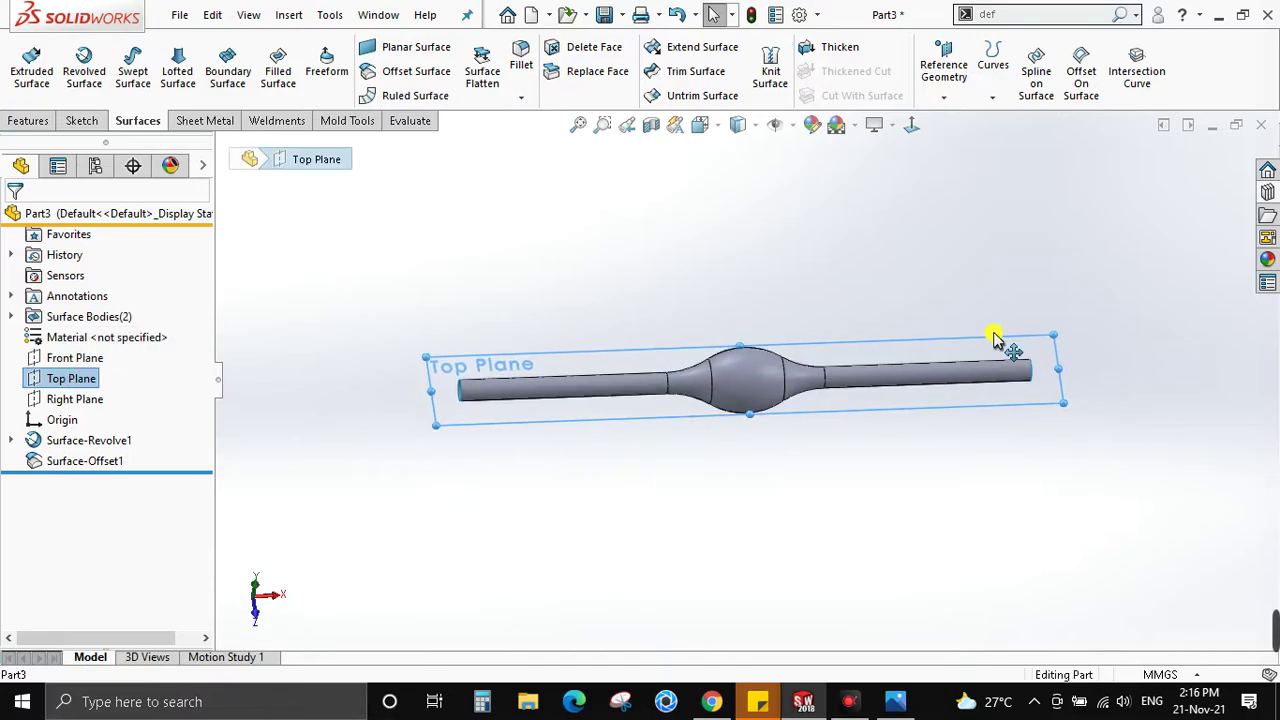
pyautogui.rightClick(950, 340)
pyautogui.click(992, 318)
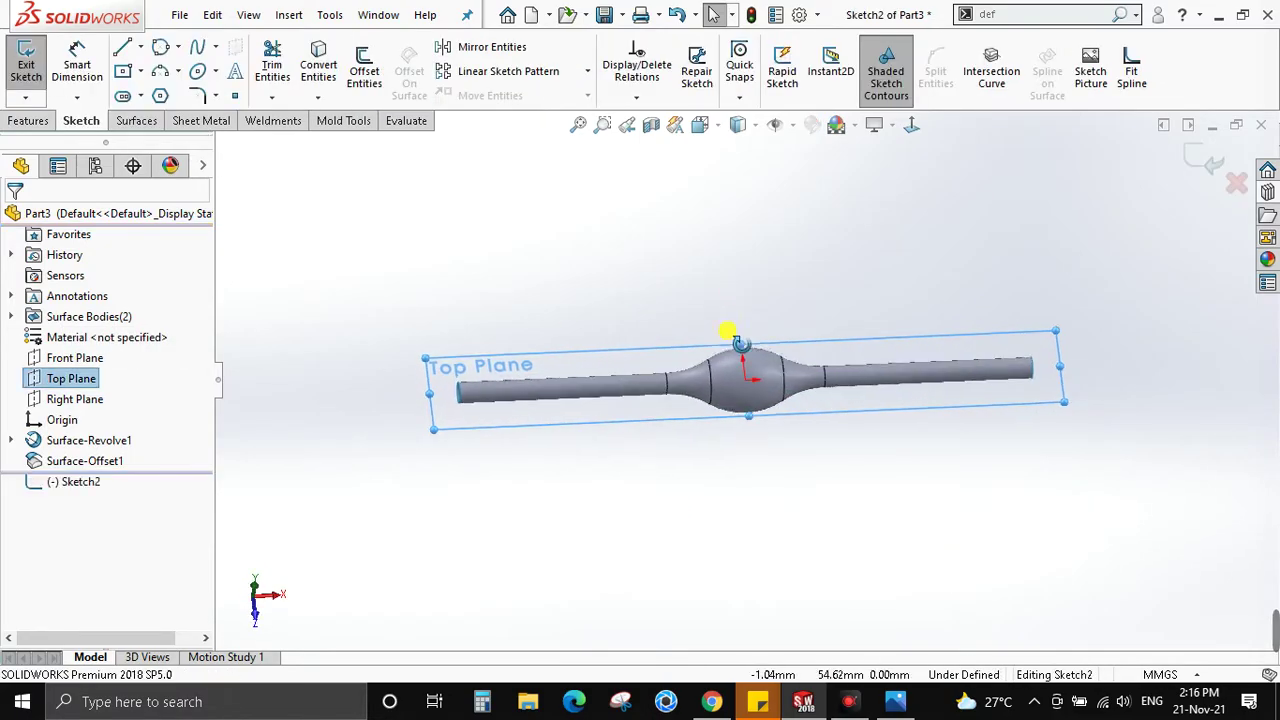
pyautogui.moveTo(738, 343); pyautogui.dragTo(706, 437, button='middle')
pyautogui.press('space')
pyautogui.press('Escape')
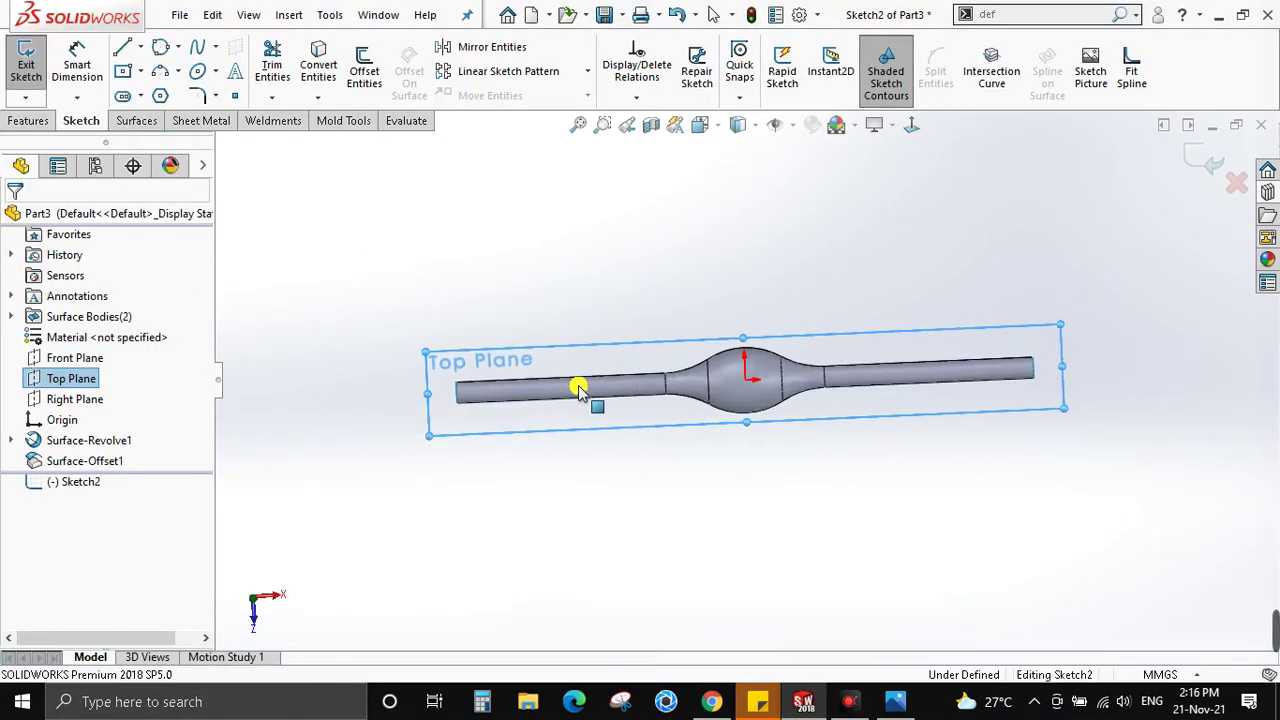
pyautogui.press('l')
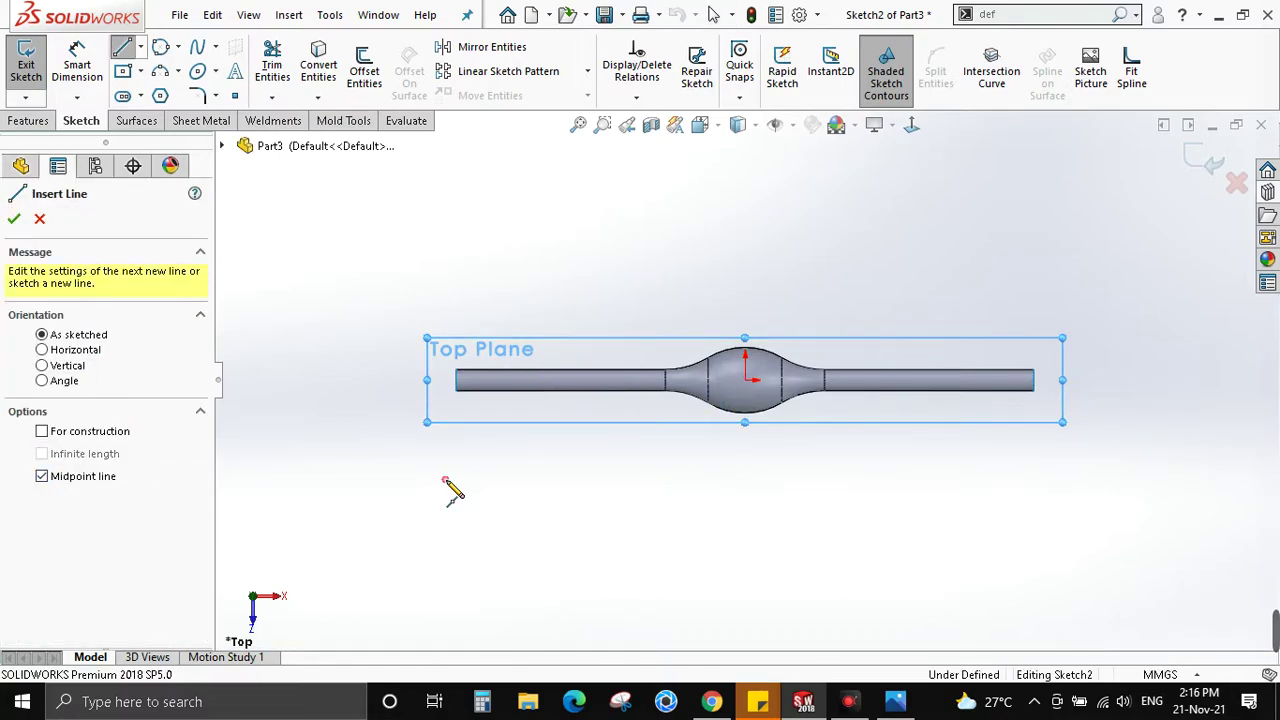
pyautogui.click(745, 379)
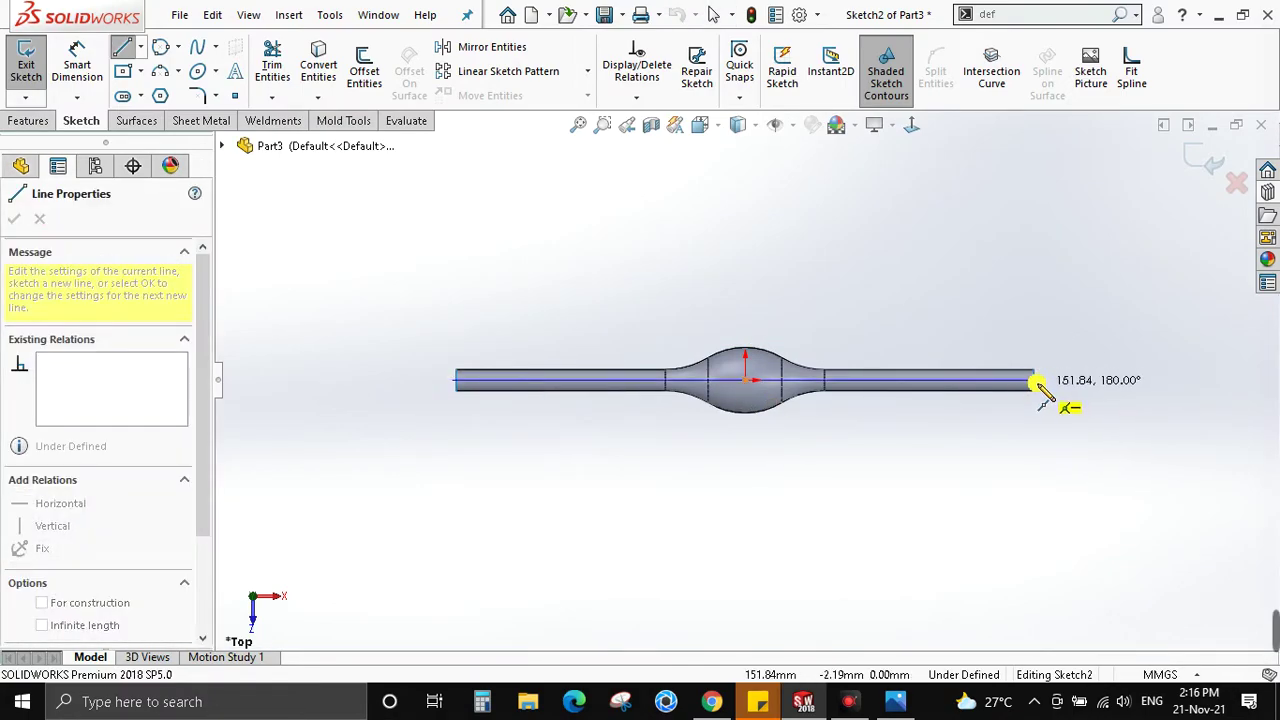
pyautogui.click(1035, 380)
pyautogui.press('Escape')
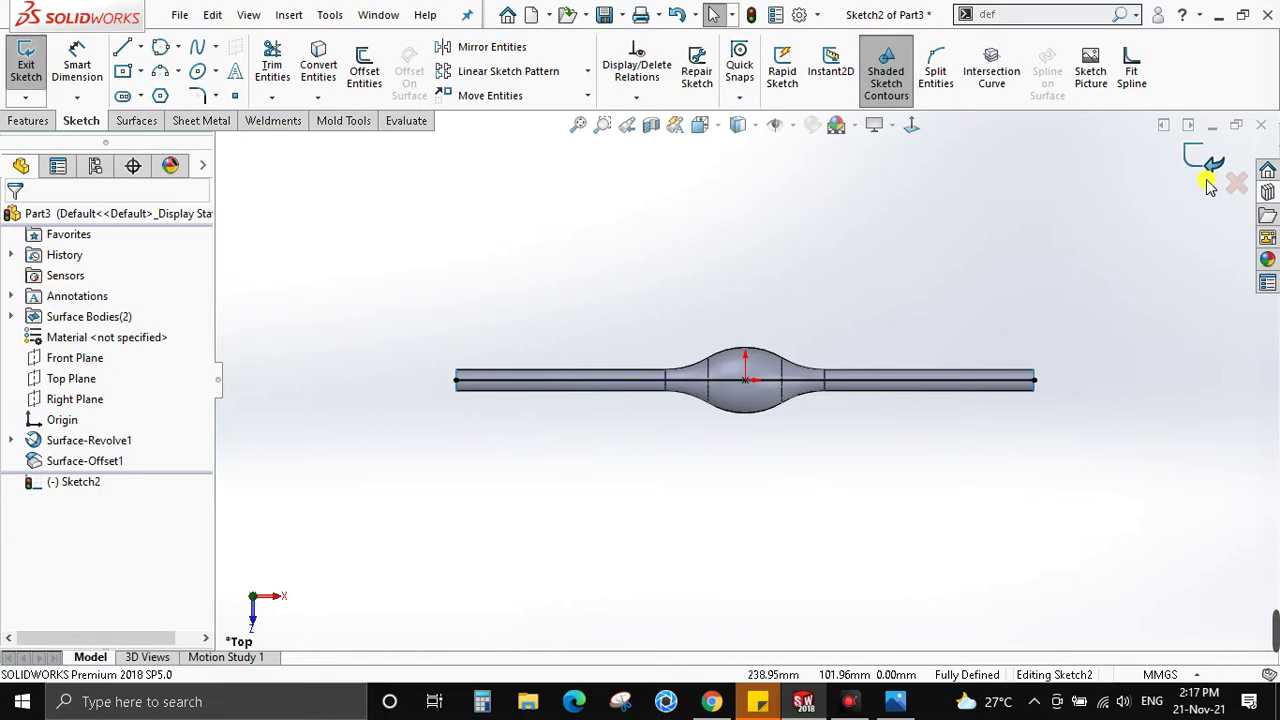
pyautogui.click(1211, 166)
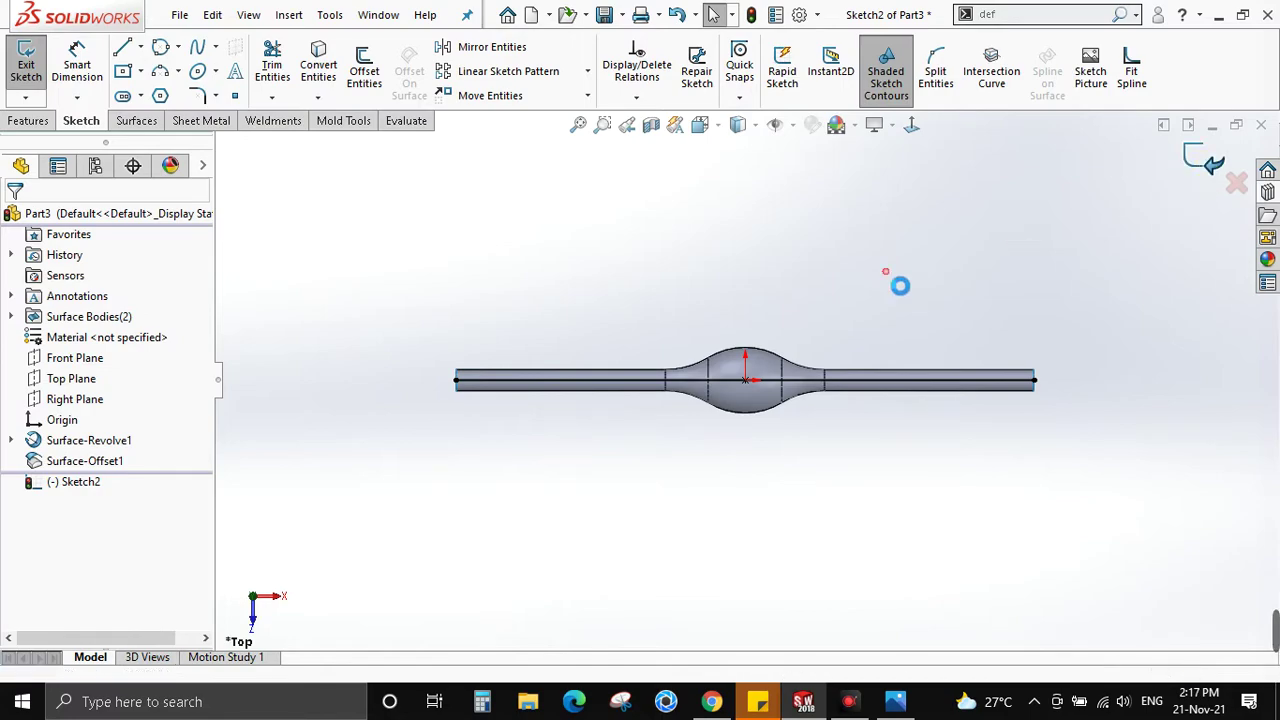
# Sketch a vertical line rising from the rope's left end on the Top Plane (Sketch3)
pyautogui.click(57, 382)
pyautogui.rightClick(492, 346)
pyautogui.click(551, 330)
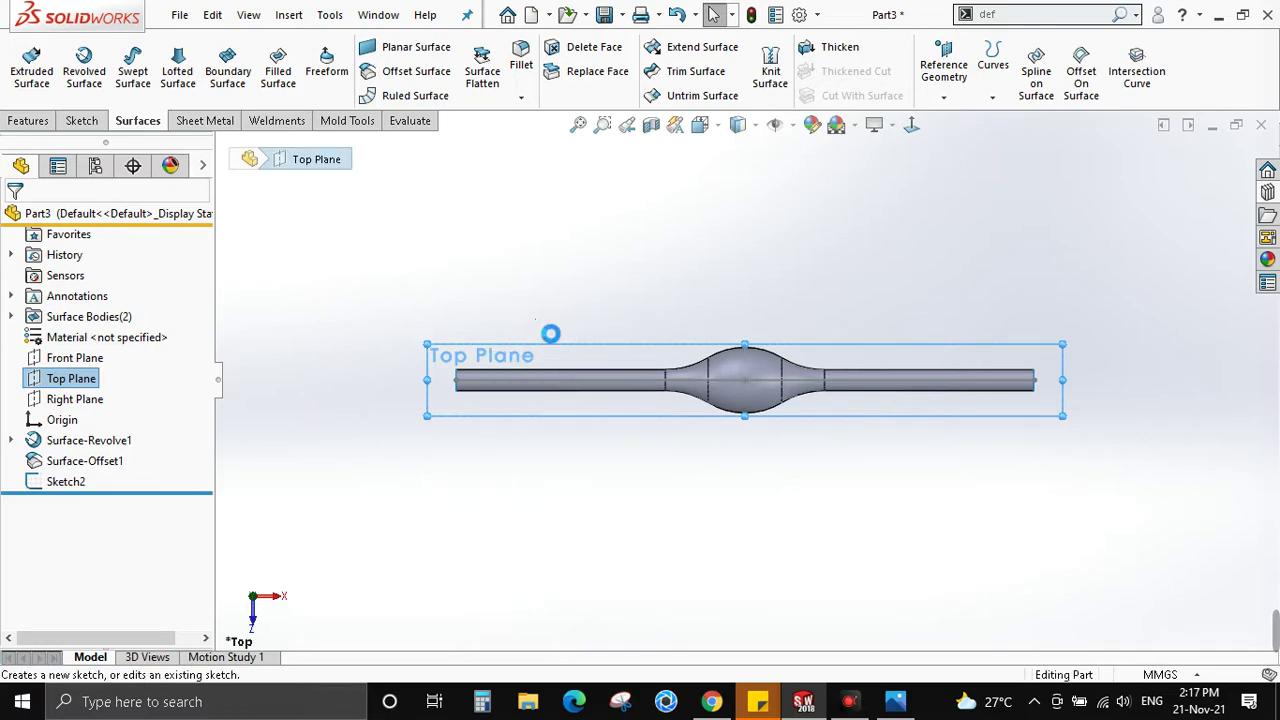
pyautogui.press('l')
pyautogui.click(457, 380)
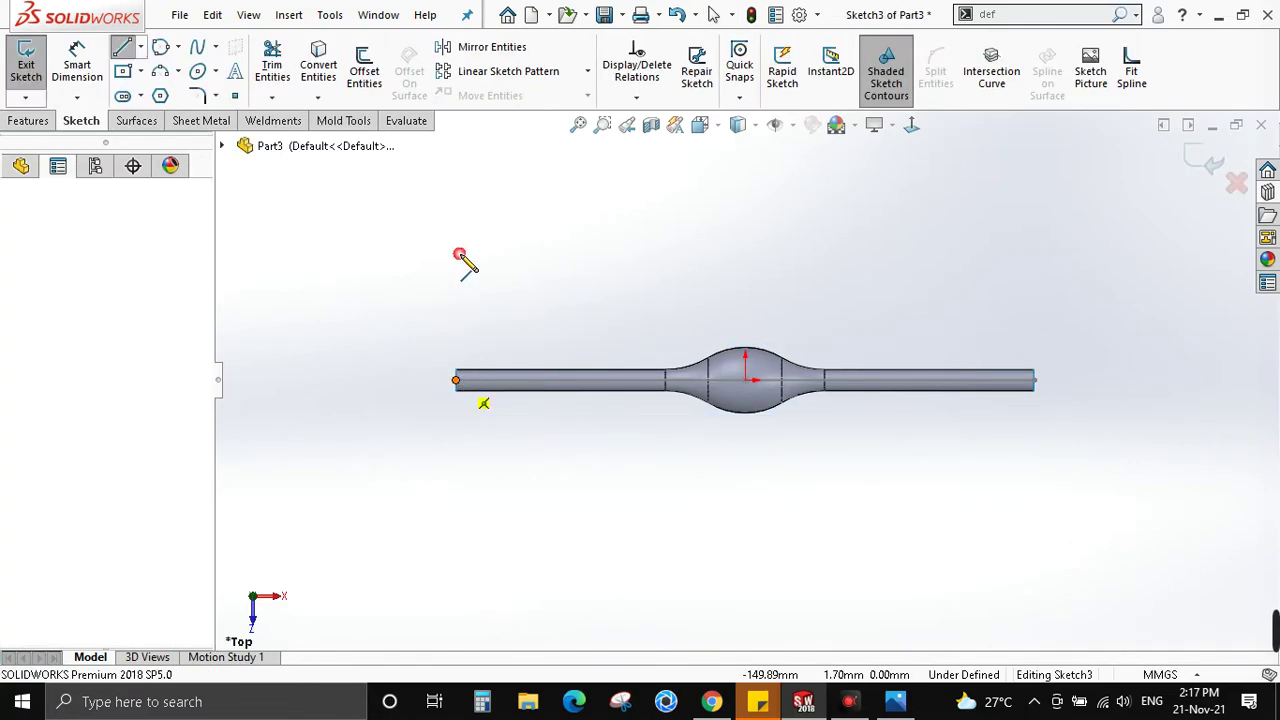
pyautogui.doubleClick(457, 226)
pyautogui.press('Escape')
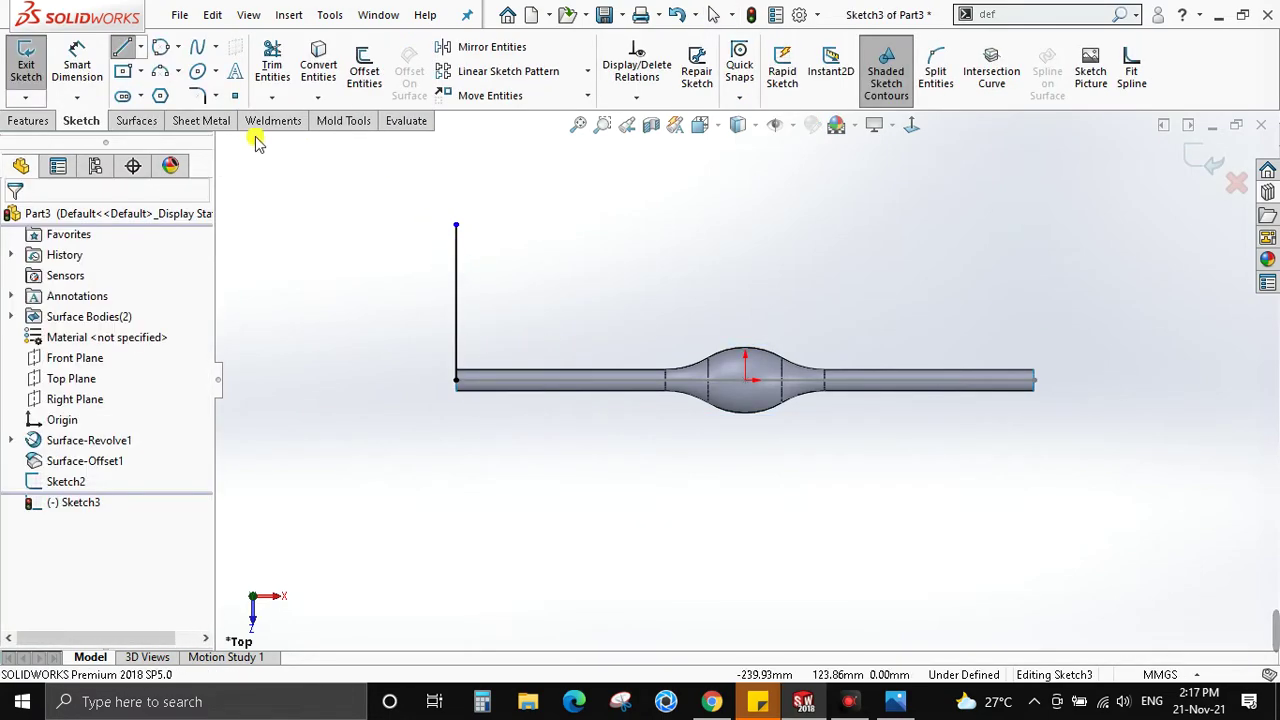
pyautogui.click(42, 124)
pyautogui.click(163, 47)
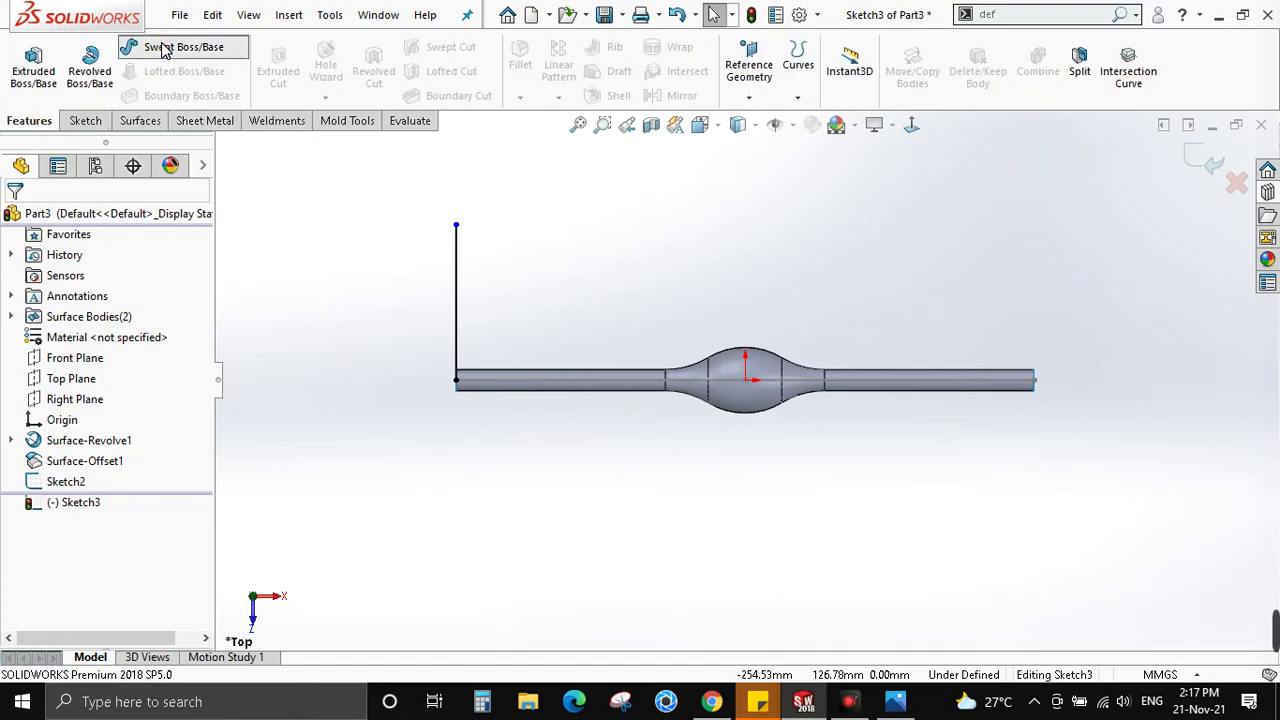
# Start a swept surface with Sketch3 as profile and Sketch2 as path
pyautogui.click(139, 121)
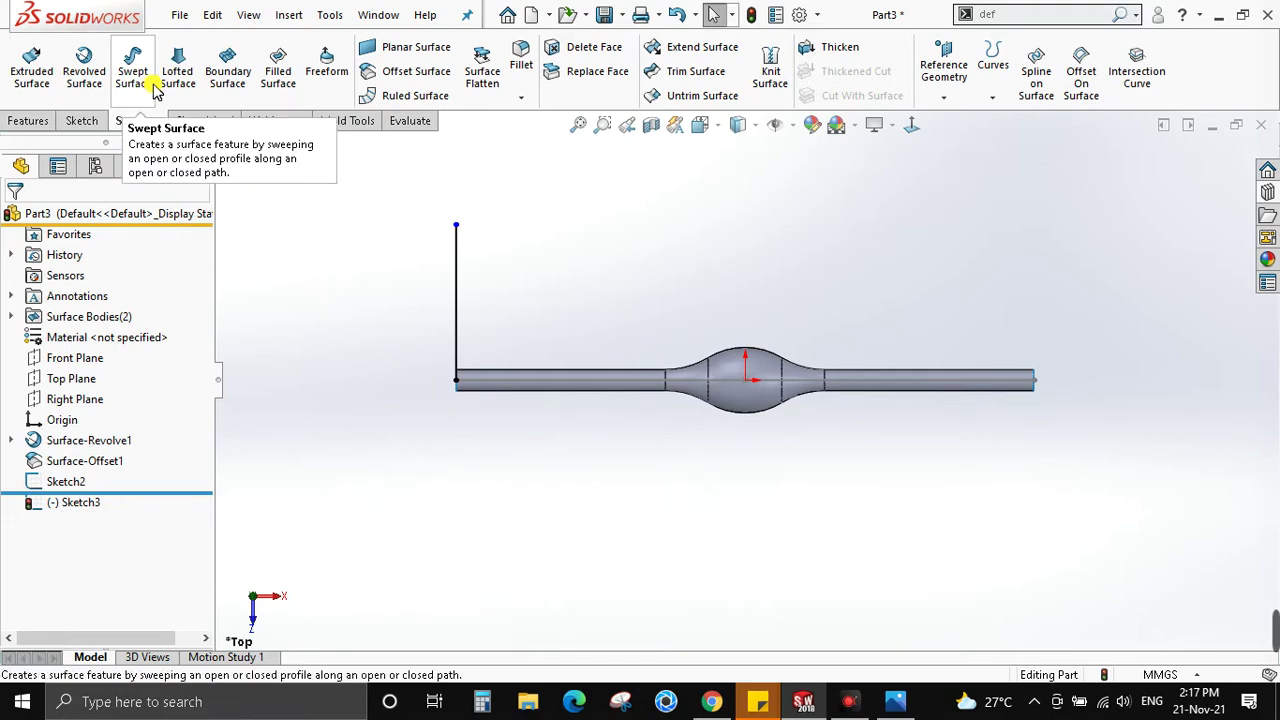
pyautogui.click(155, 88)
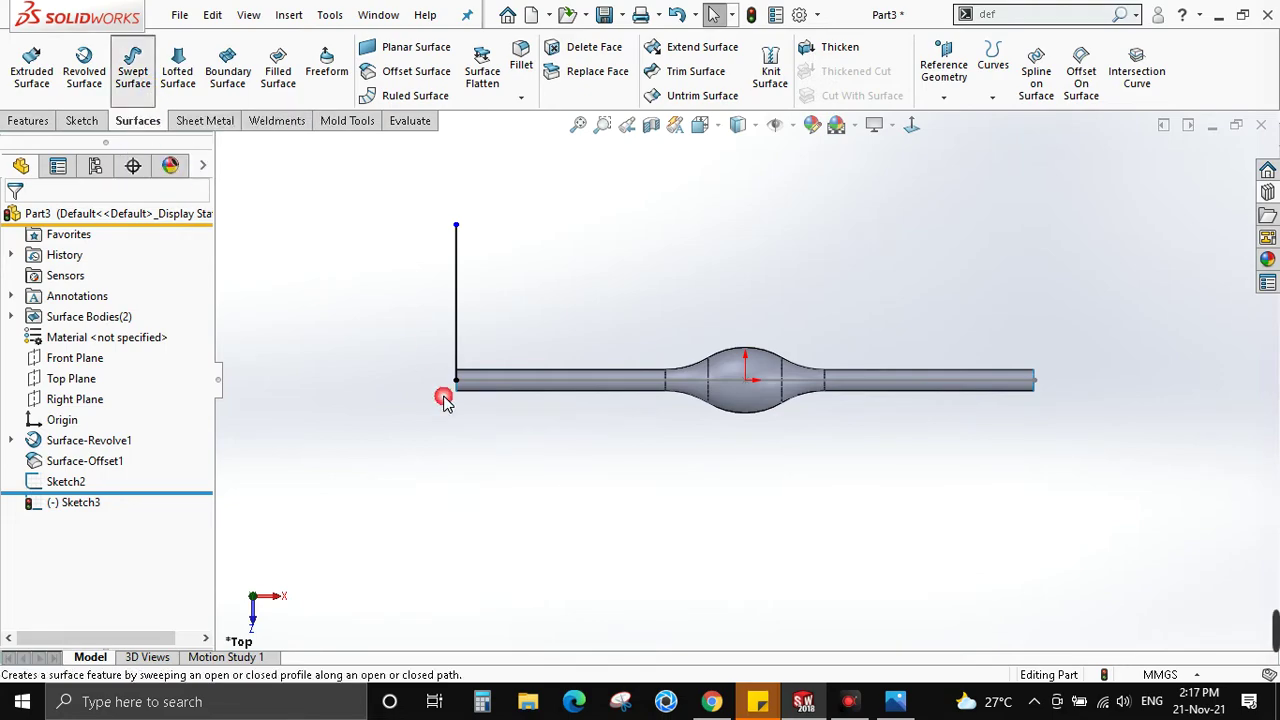
pyautogui.click(461, 281)
pyautogui.click(506, 380)
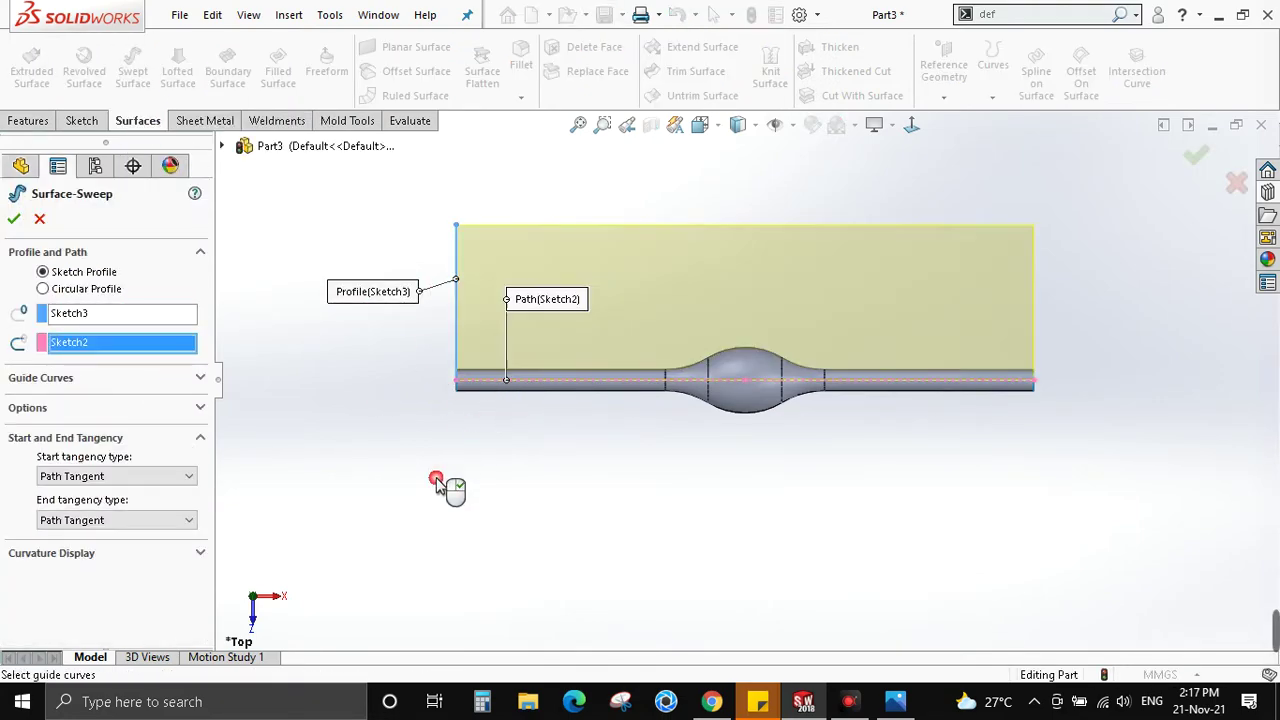
# Set the sweep's profile twist to a specified value of 3 revolutions
pyautogui.click(35, 408)
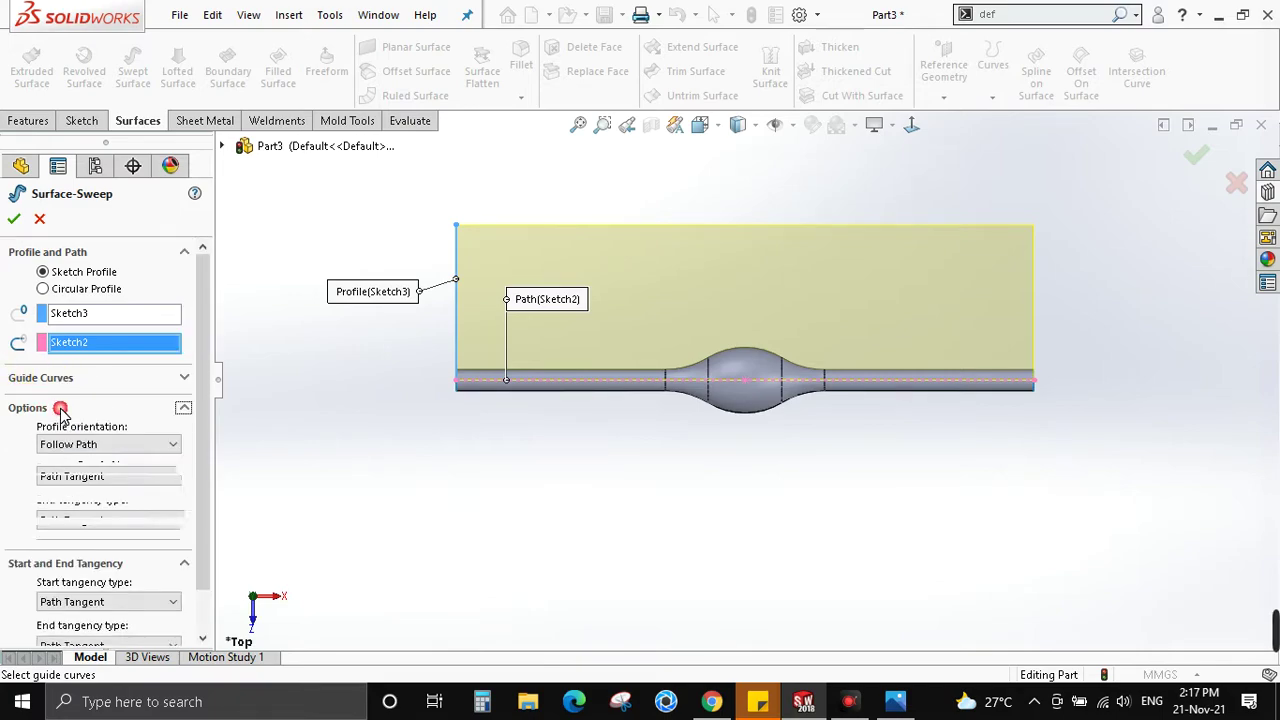
pyautogui.click(108, 444)
pyautogui.click(102, 459)
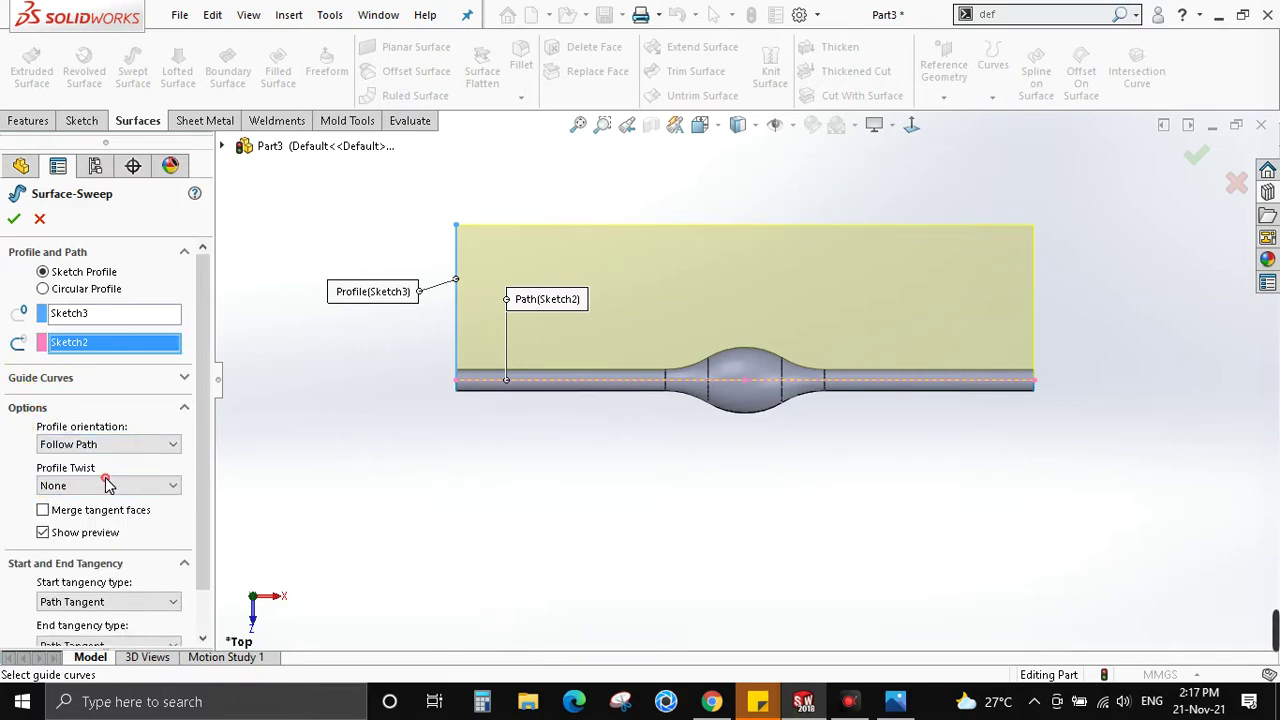
pyautogui.click(100, 485)
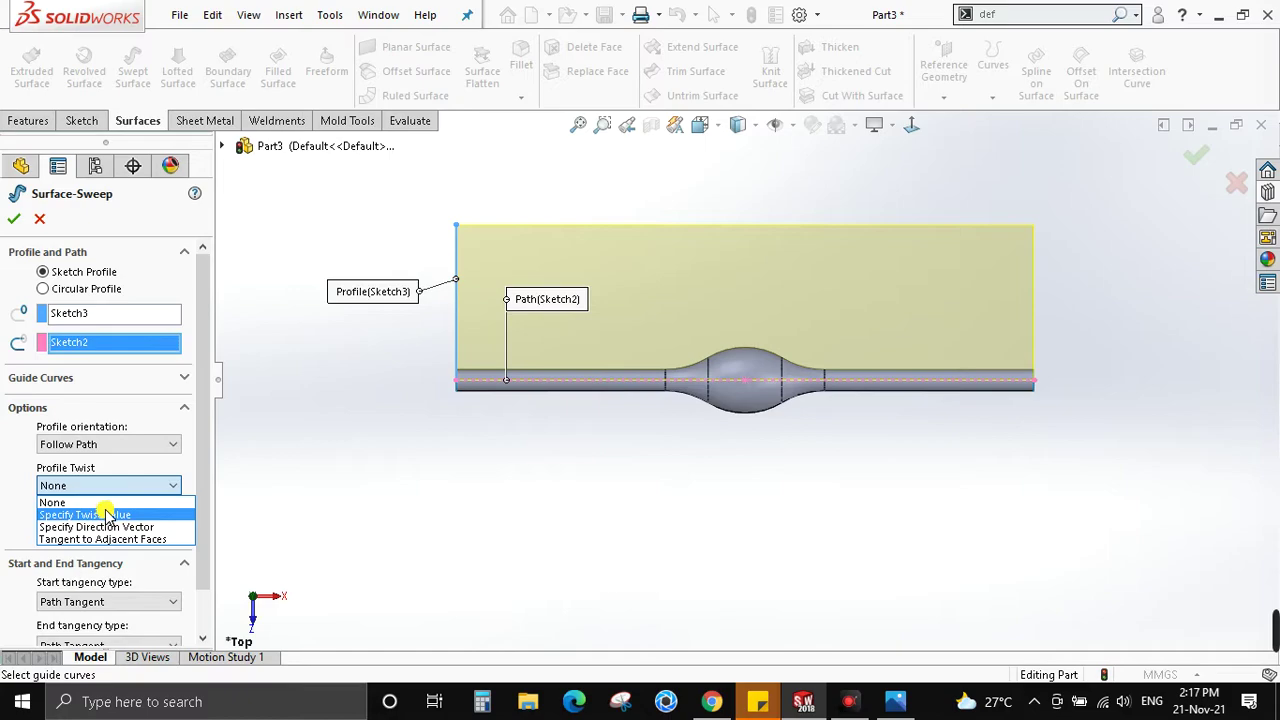
pyautogui.click(105, 514)
pyautogui.click(110, 496)
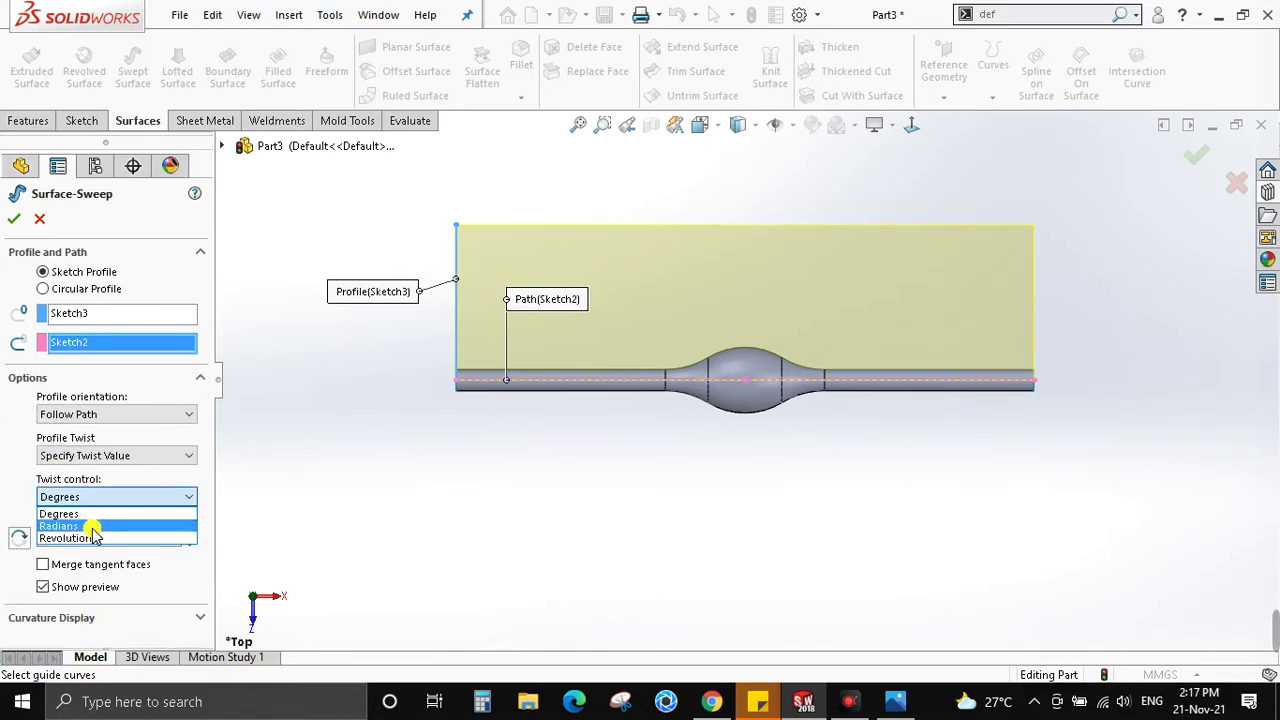
pyautogui.click(93, 538)
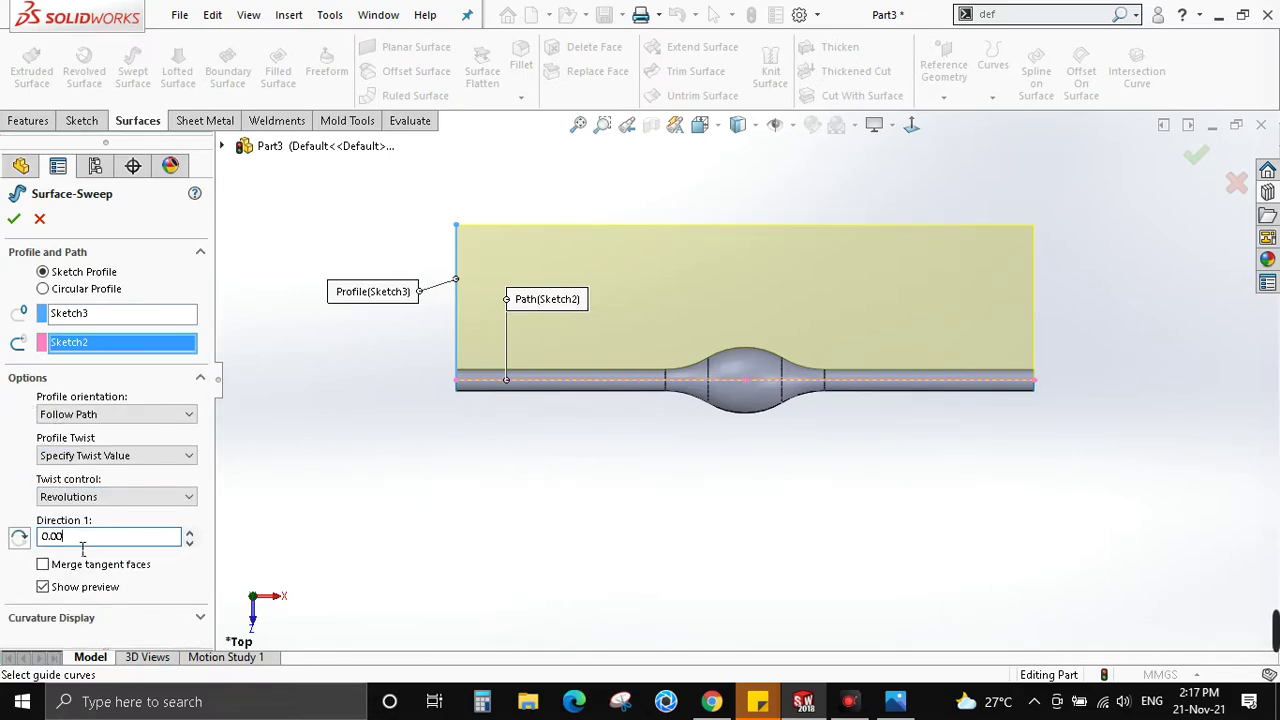
pyautogui.write('3')
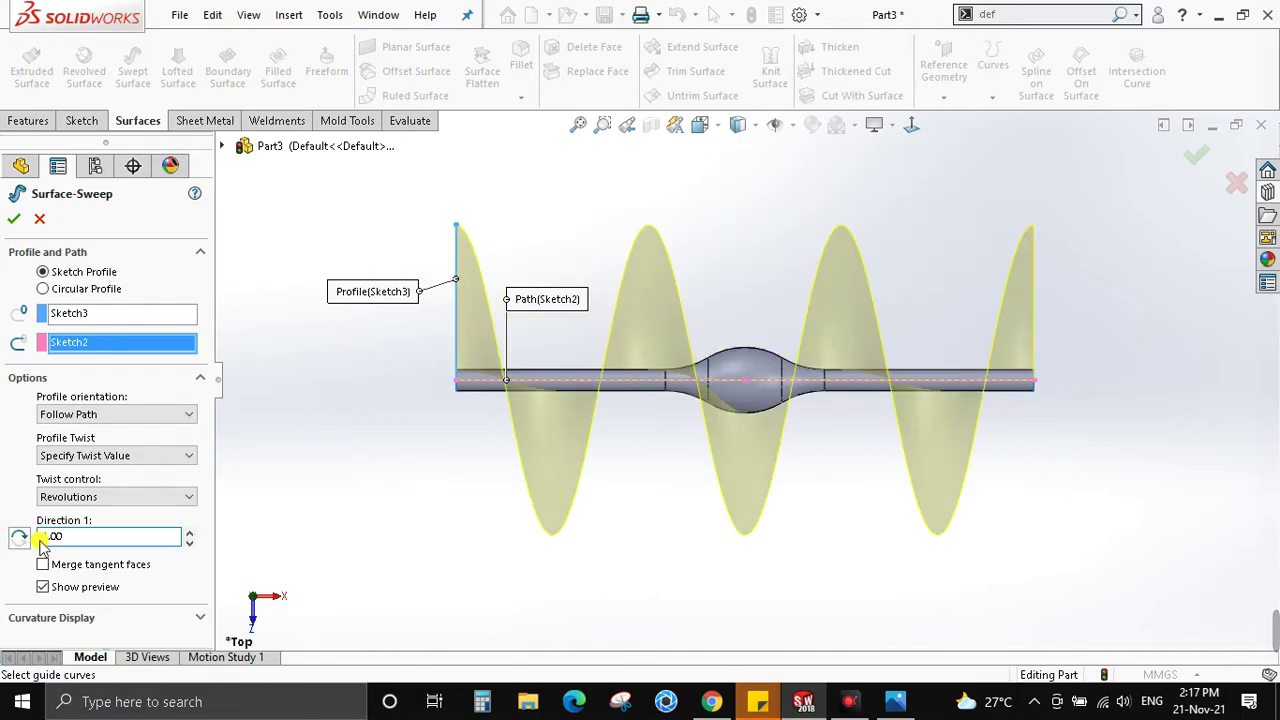
pyautogui.hotkey('alt', 'Tab')
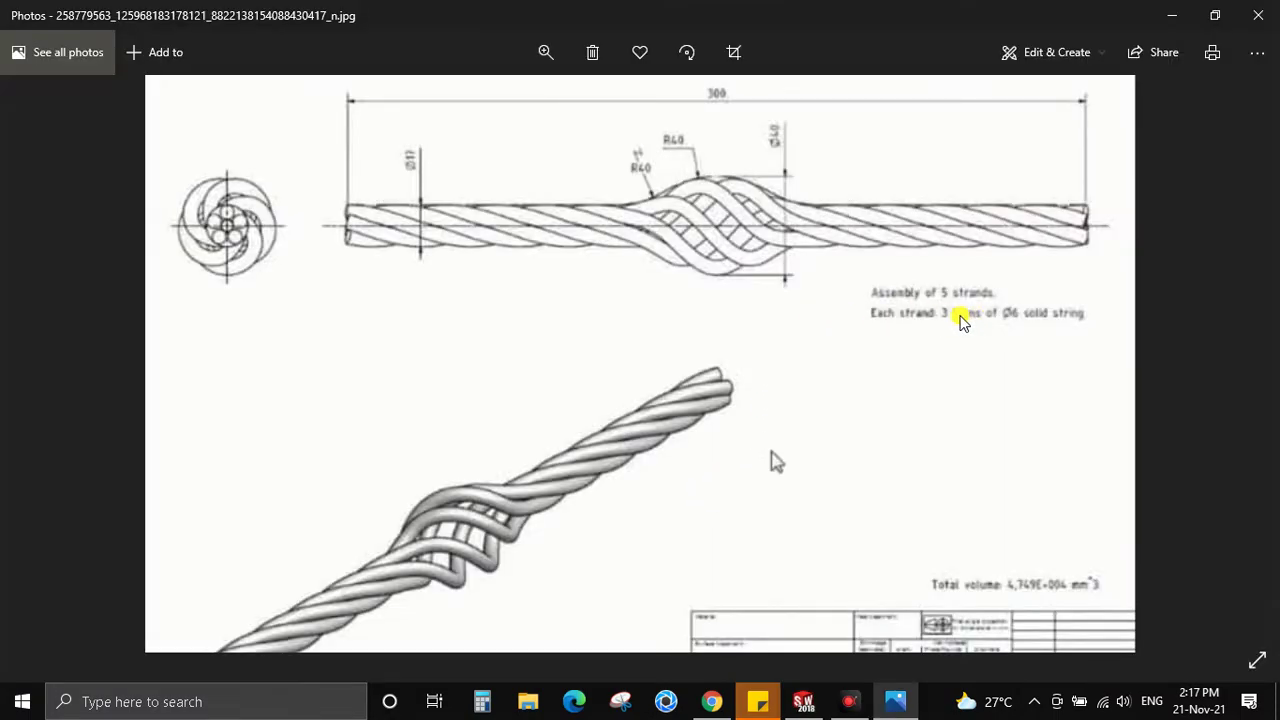
pyautogui.hotkey('alt', 'Tab')
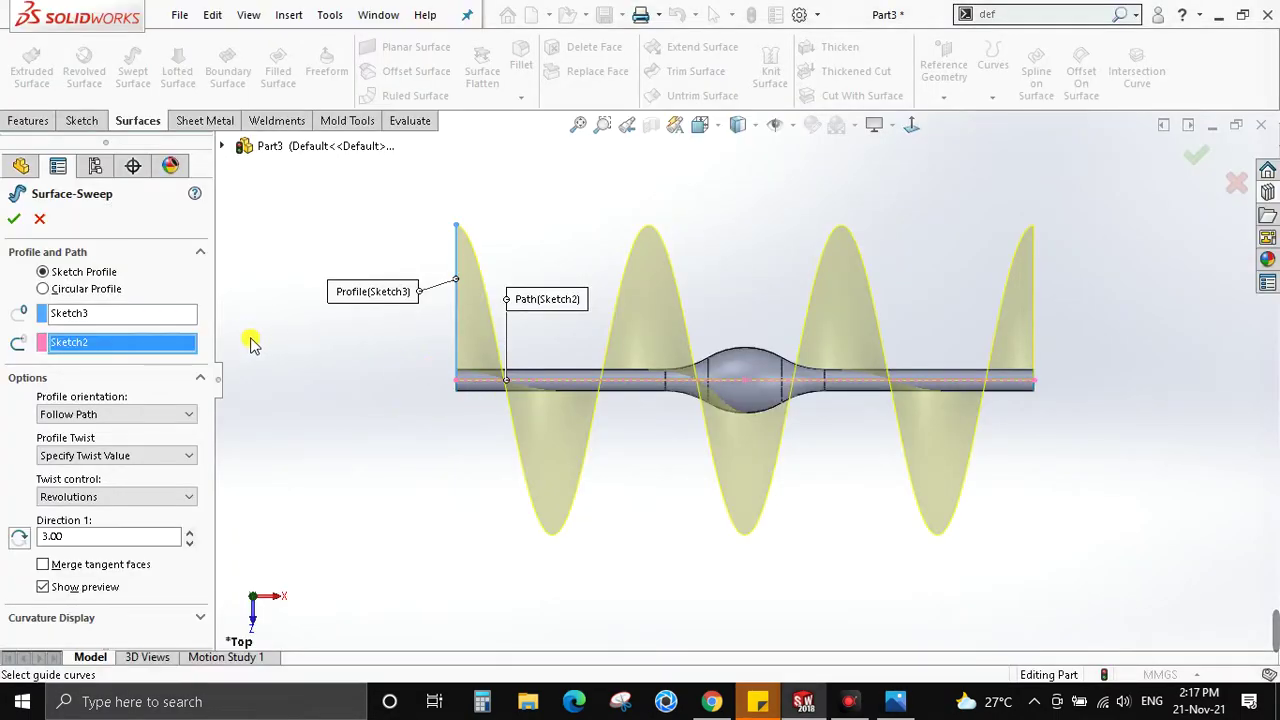
# Accept the twisted Surface-Sweep and browse the Insert menu's pattern and feature commands
pyautogui.click(13, 221)
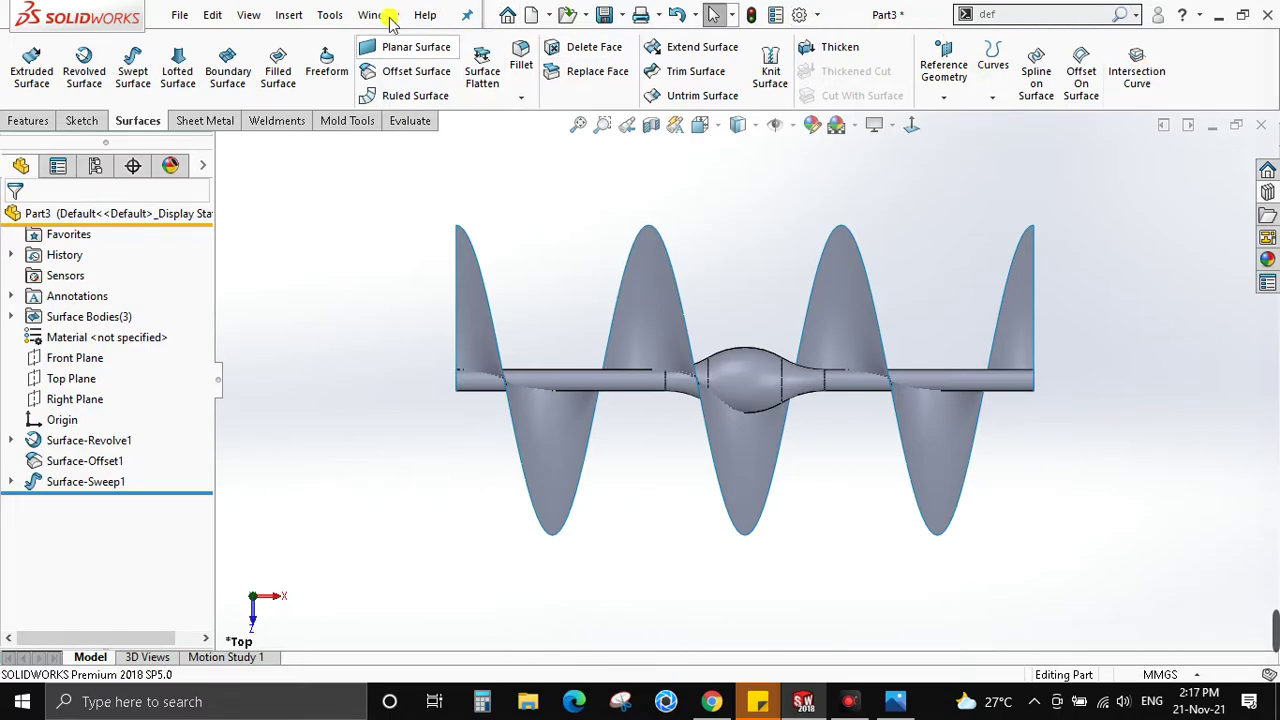
pyautogui.click(280, 15)
pyautogui.click(283, 20)
pyautogui.click(286, 16)
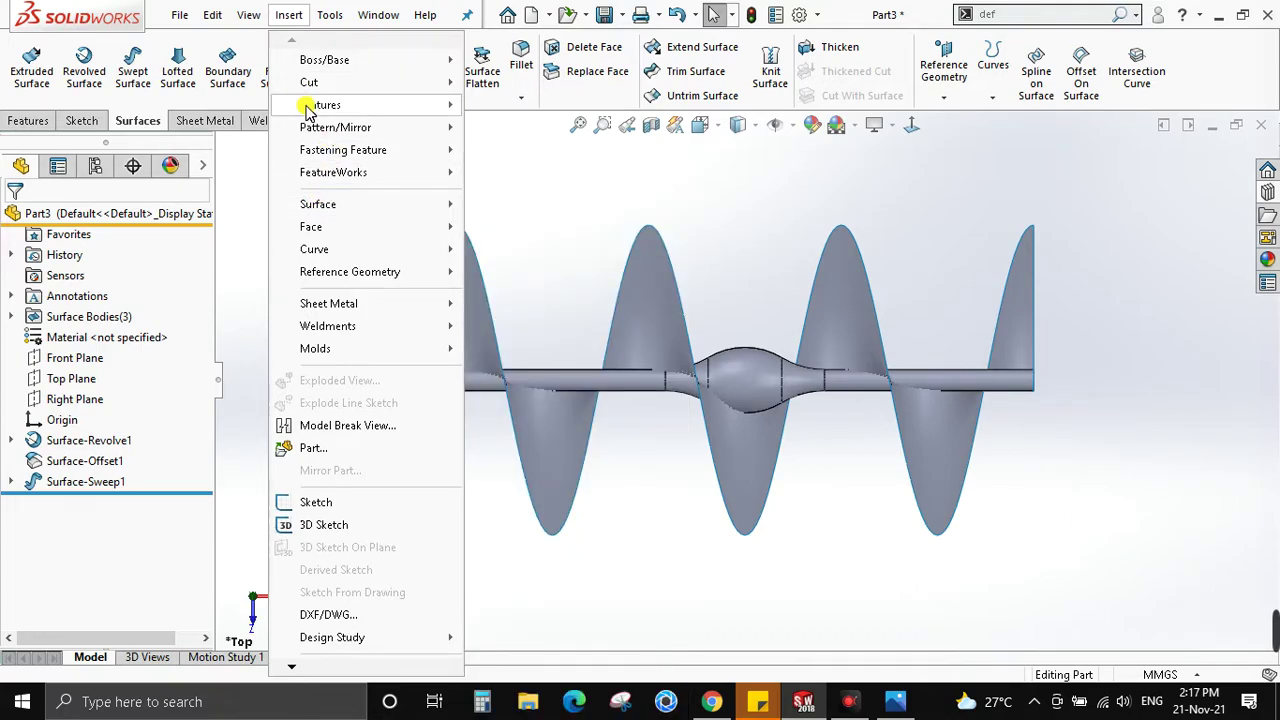
pyautogui.moveTo(335, 127)
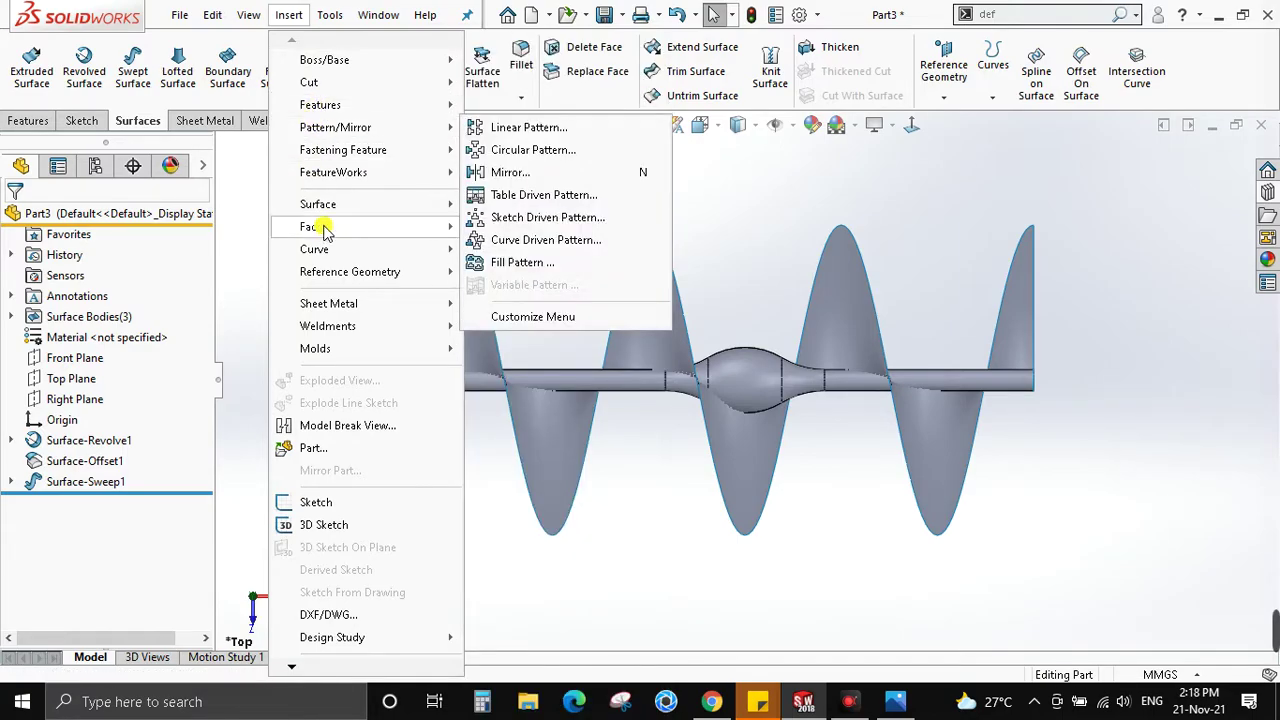
# Create intersection curves between the shaft, bulge and twisted blade surface faces
pyautogui.moveTo(312, 227)
pyautogui.click(330, 14)
pyautogui.click(330, 14)
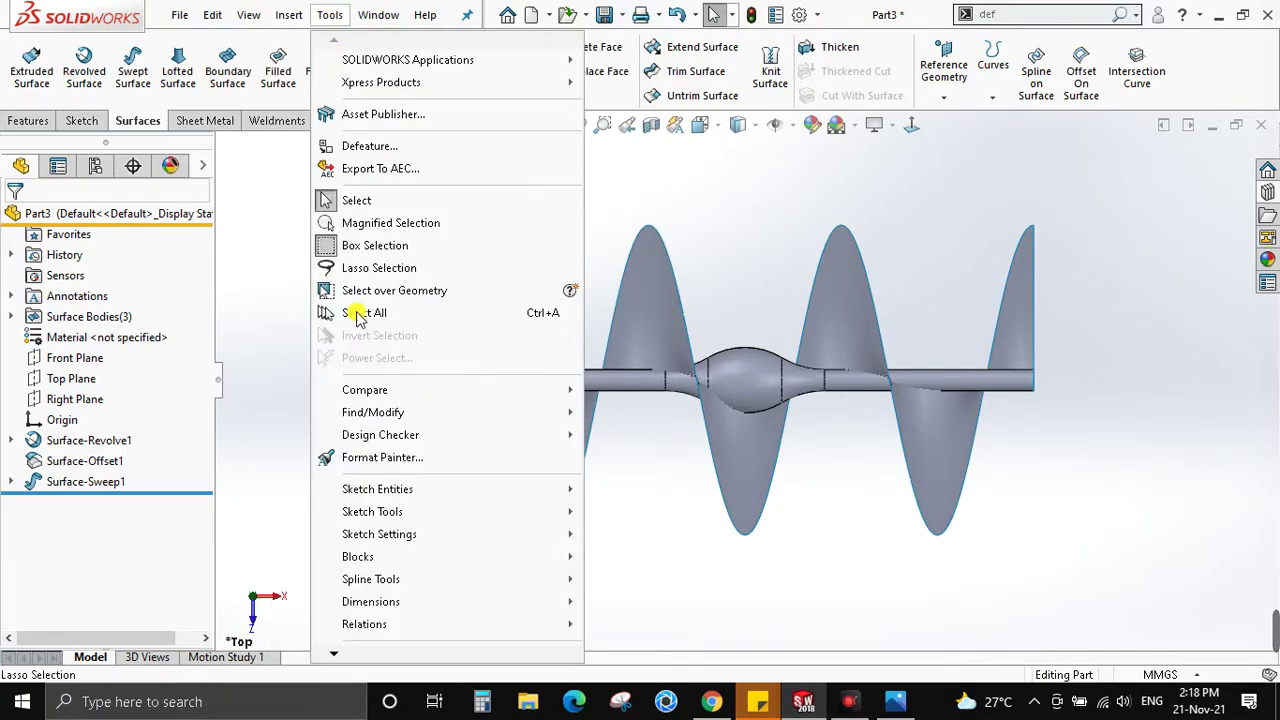
pyautogui.moveTo(372, 511)
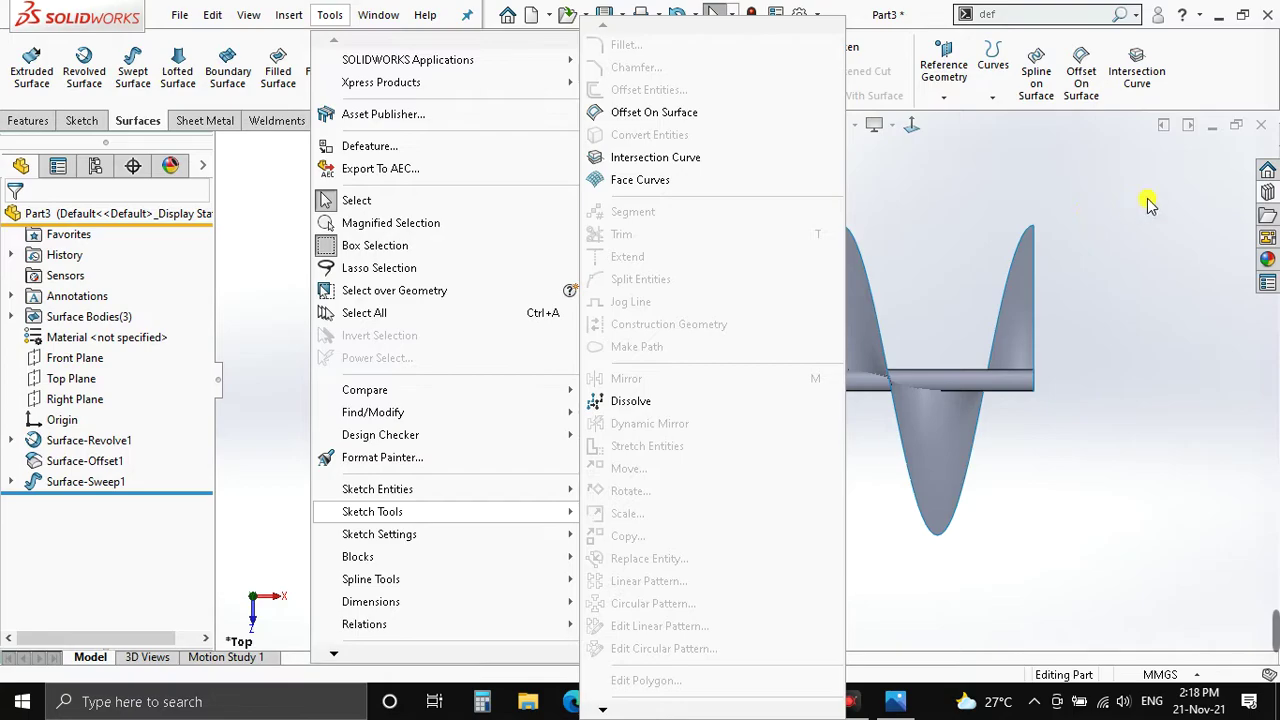
pyautogui.click(1047, 10)
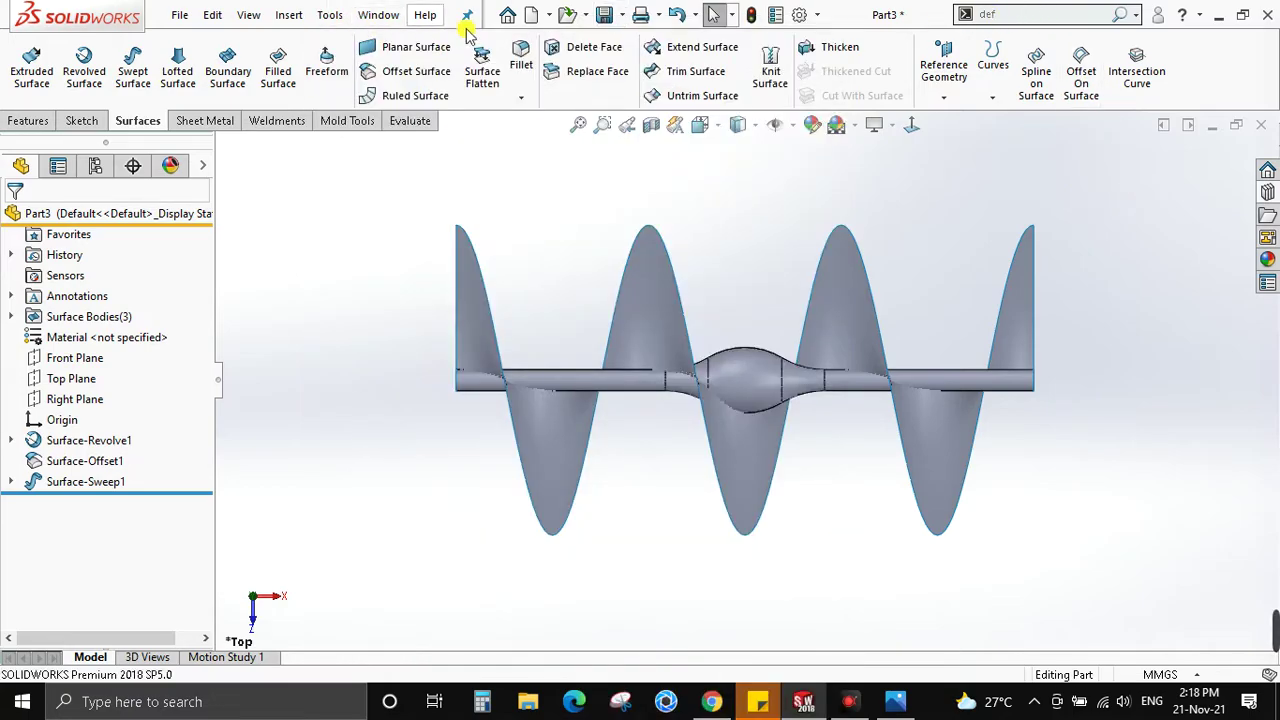
pyautogui.click(1137, 70)
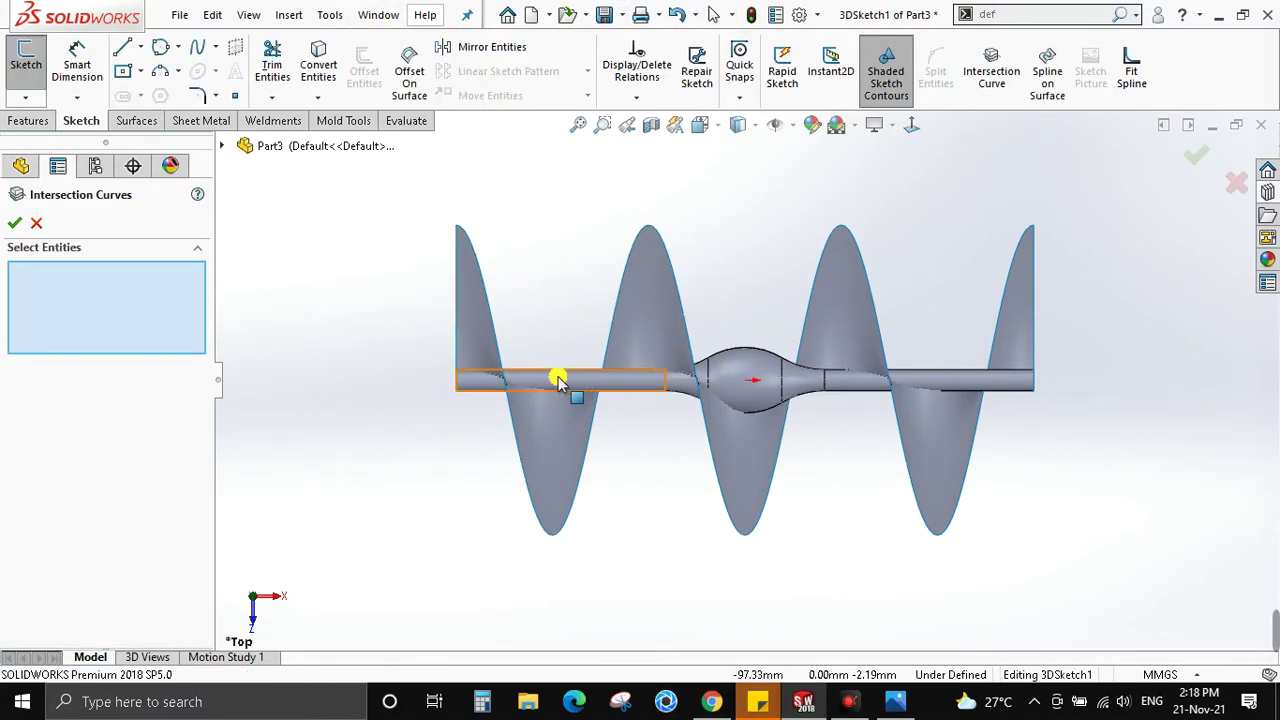
pyautogui.click(560, 378)
pyautogui.click(684, 384)
pyautogui.click(790, 372)
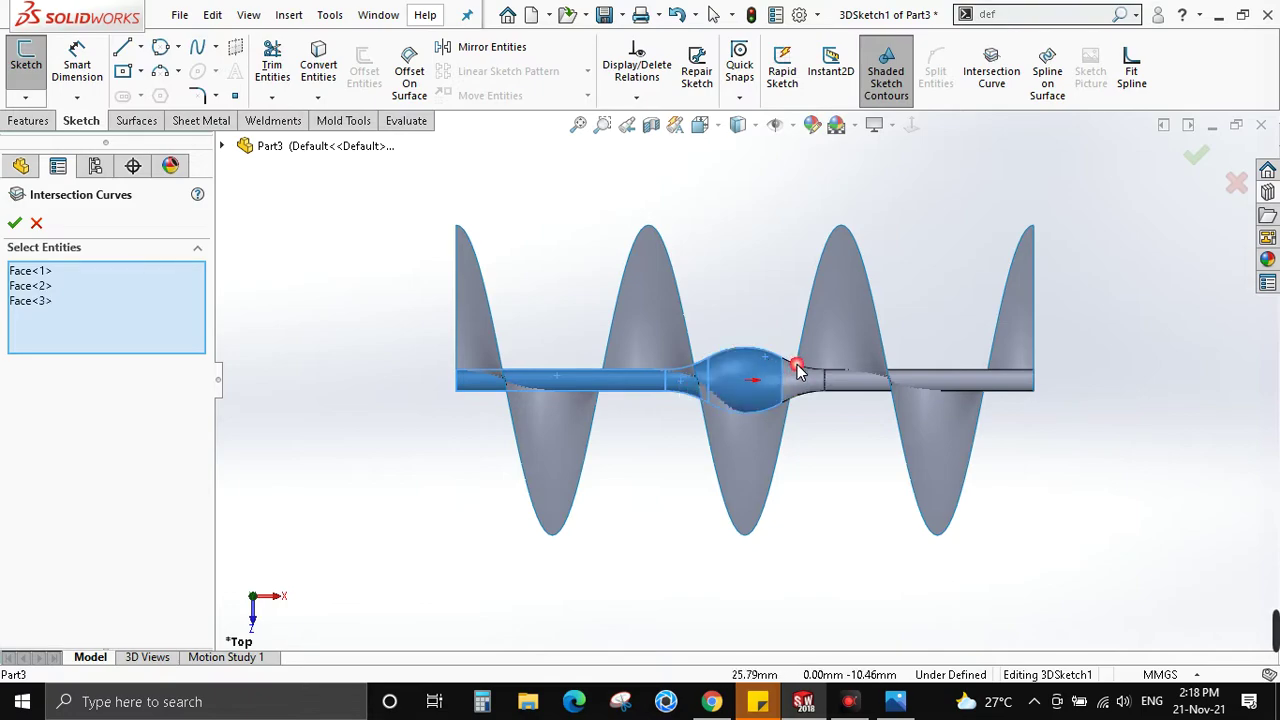
pyautogui.click(845, 380)
pyautogui.click(855, 380)
pyautogui.click(855, 337)
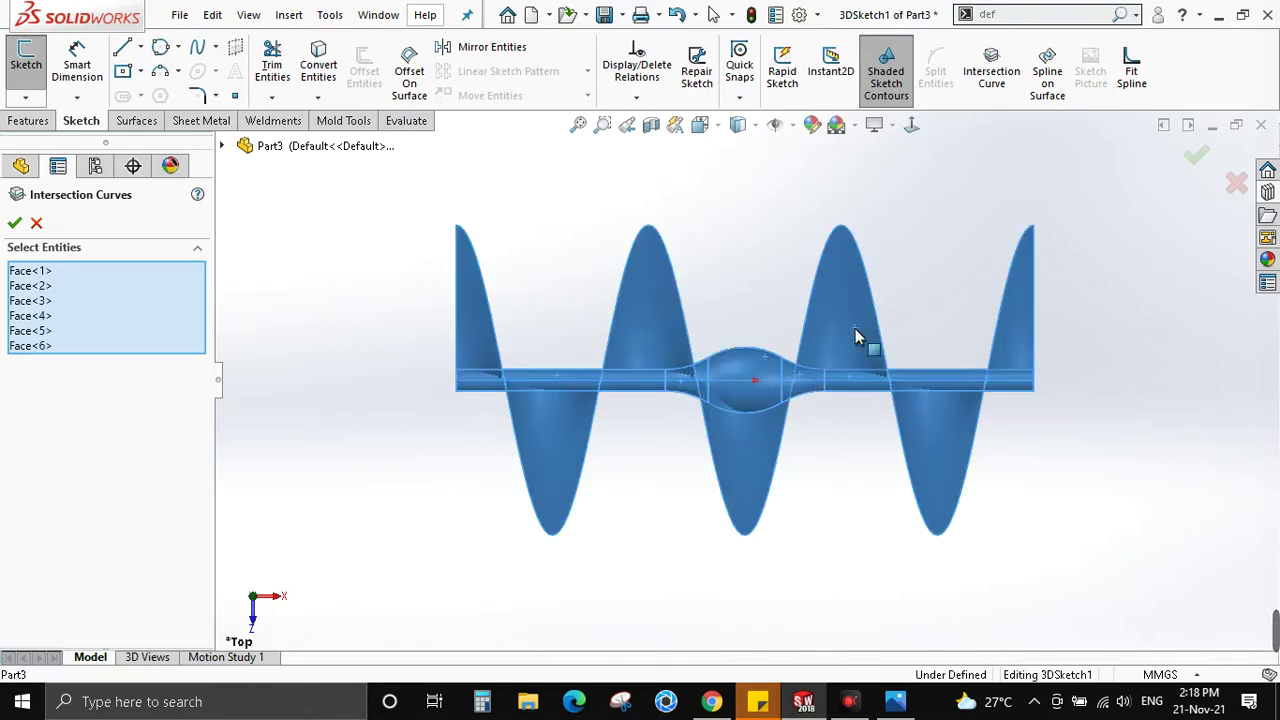
pyautogui.click(14, 223)
# Exit 3DSketch1 and hide the surfaces, leaving only the wavy strand curve
pyautogui.click(1196, 155)
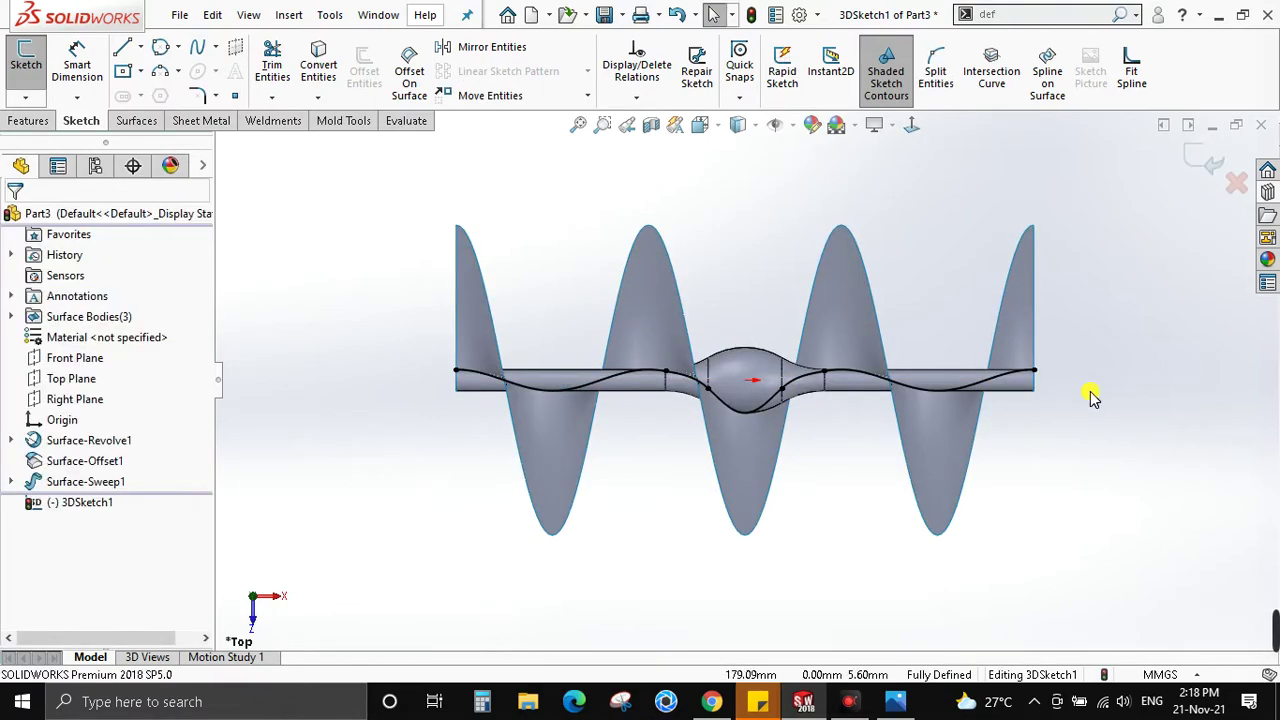
pyautogui.click(1203, 160)
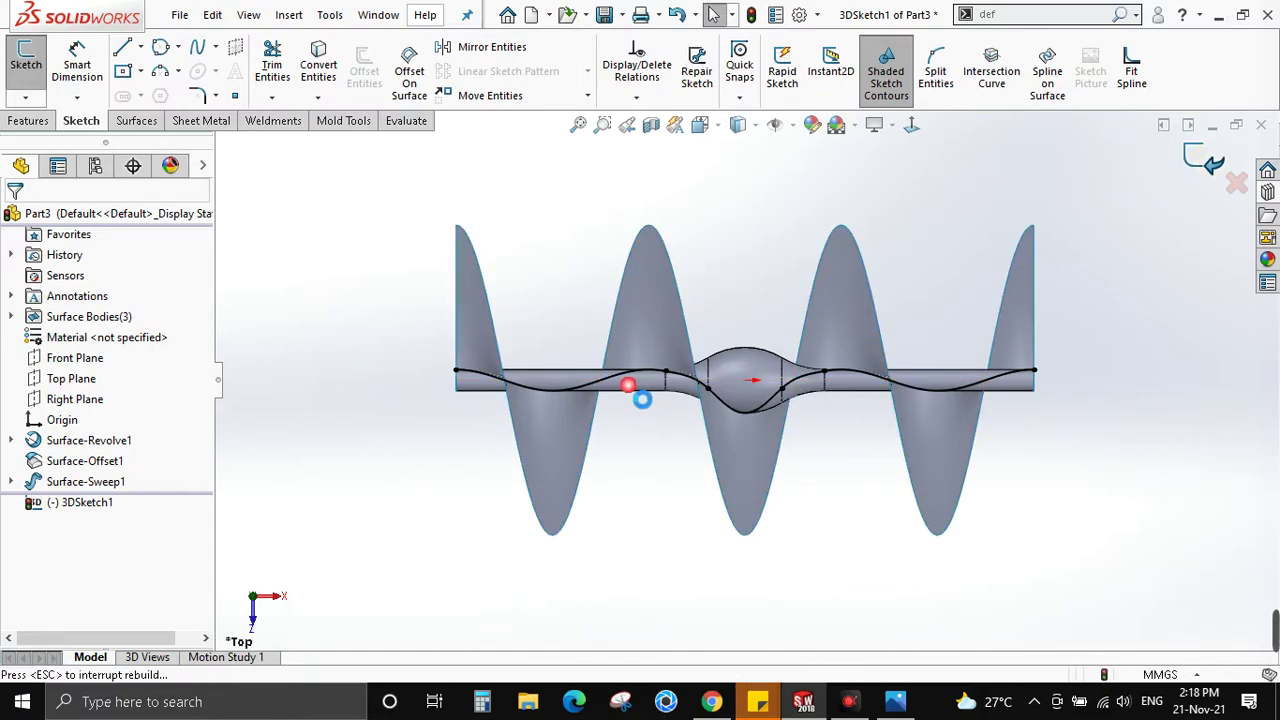
pyautogui.click(639, 314)
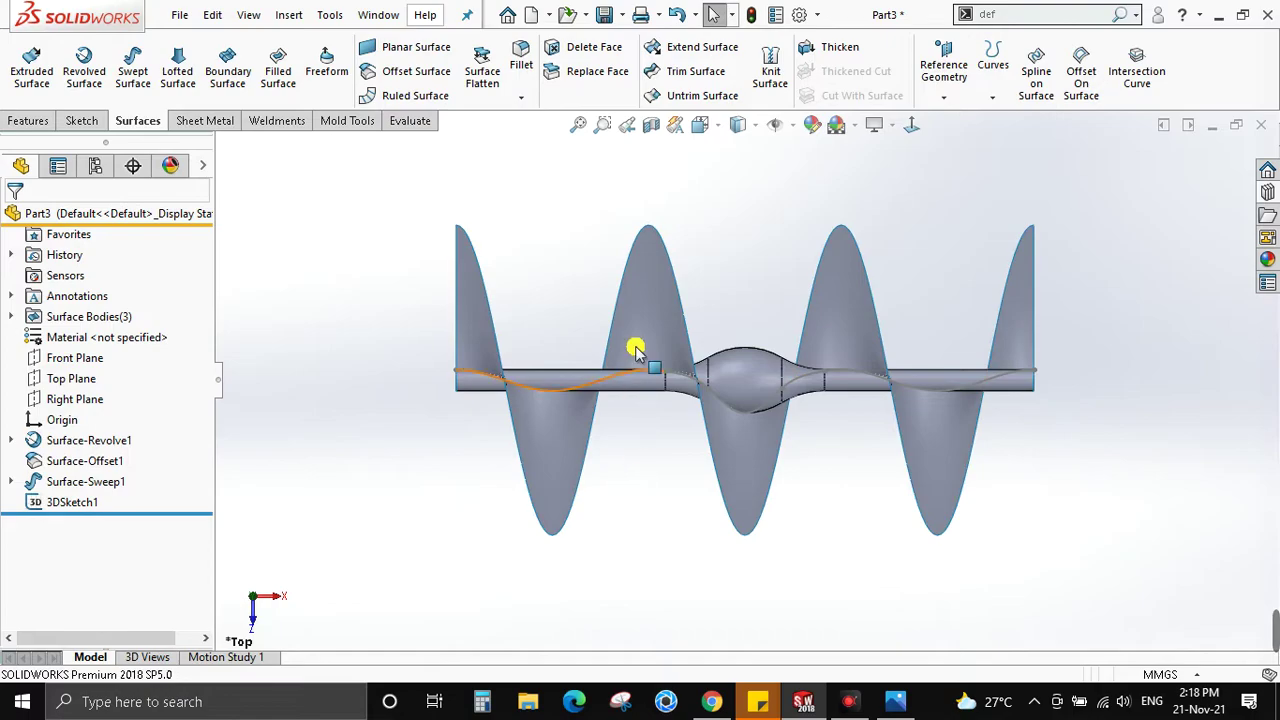
pyautogui.press('Tab')
pyautogui.press('Tab')
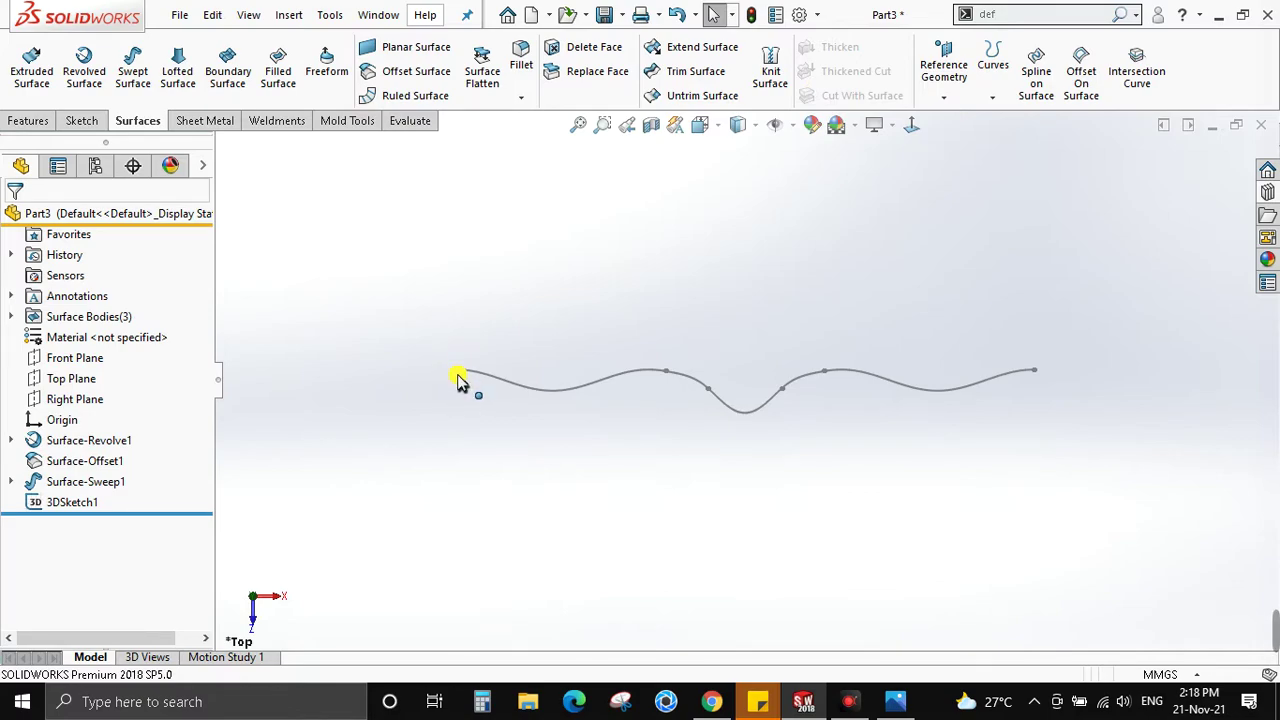
# Sweep a 6 mm circular profile along 3DSketch1 to create the first solid strand
pyautogui.click(56, 118)
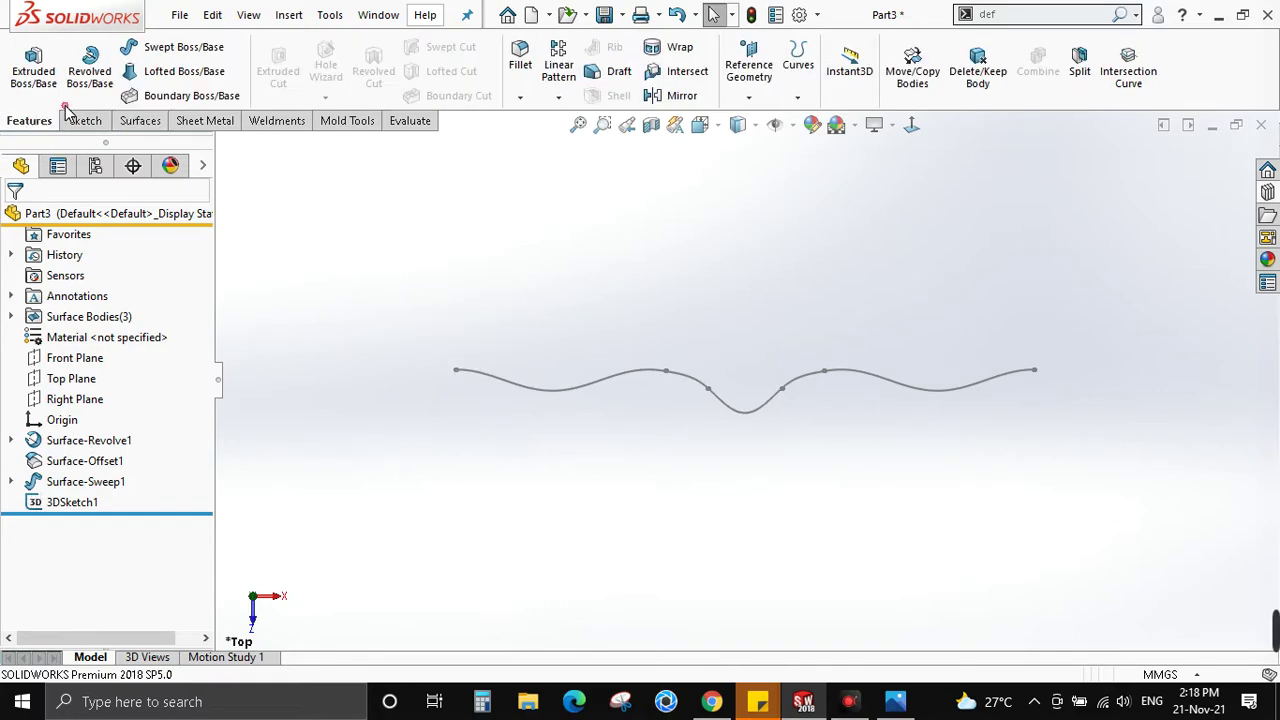
pyautogui.click(160, 52)
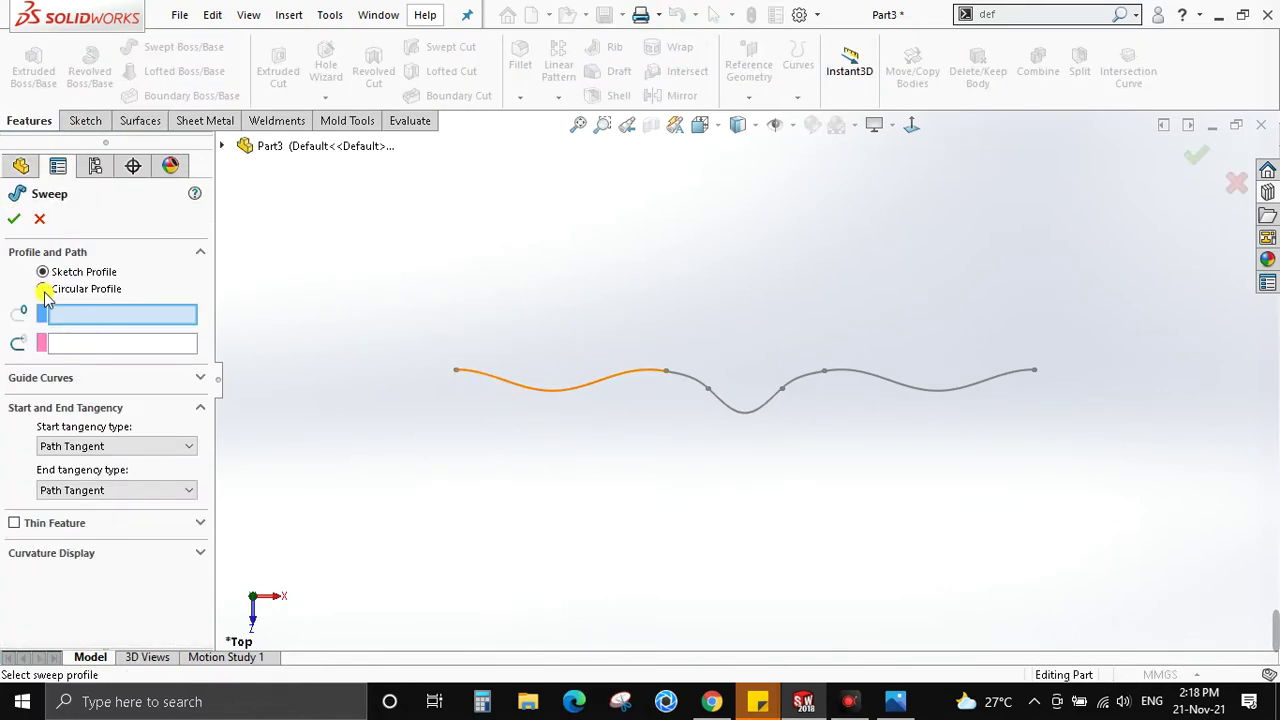
pyautogui.click(43, 292)
pyautogui.click(489, 386)
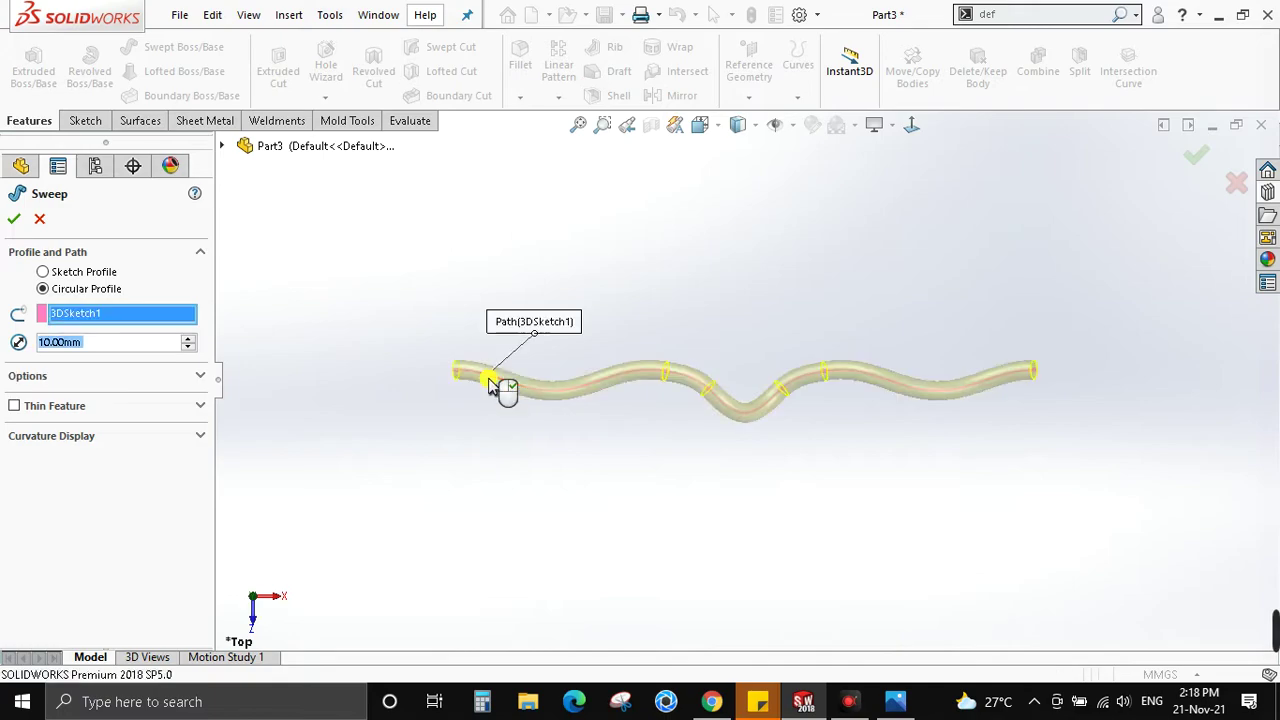
pyautogui.write('6')
pyautogui.press('Return')
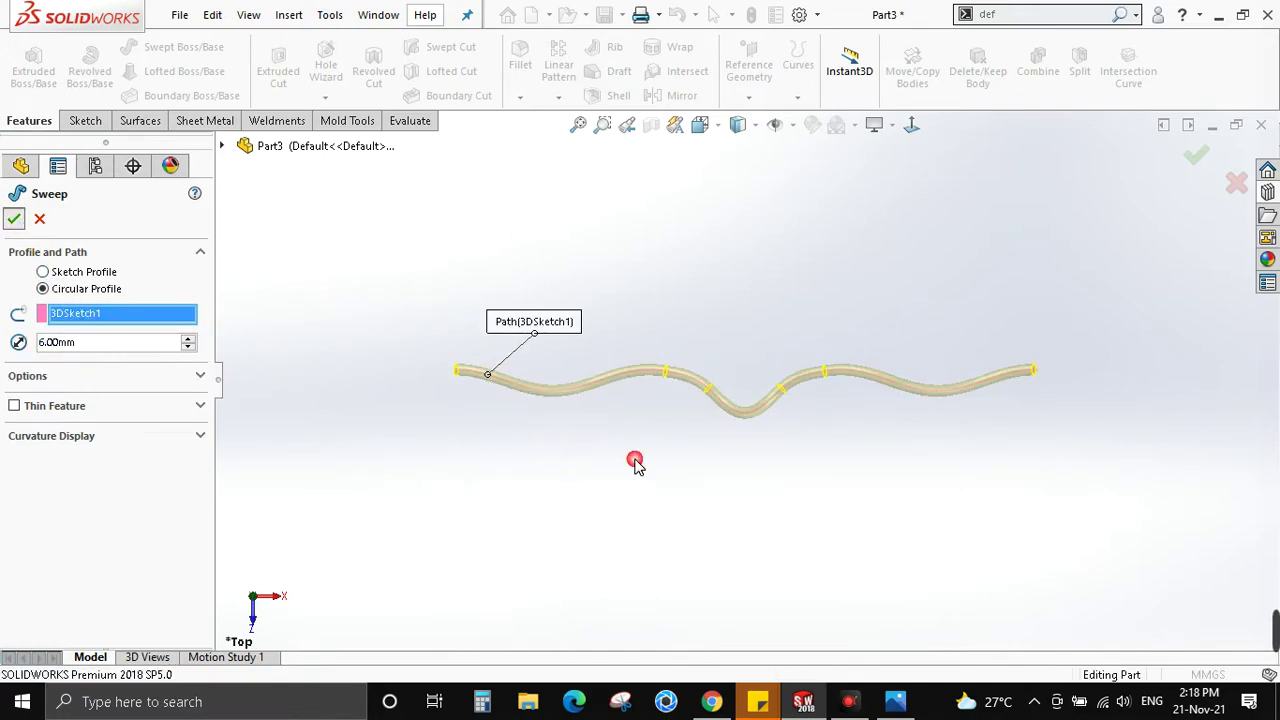
pyautogui.rightClick(575, 460)
pyautogui.press('space')
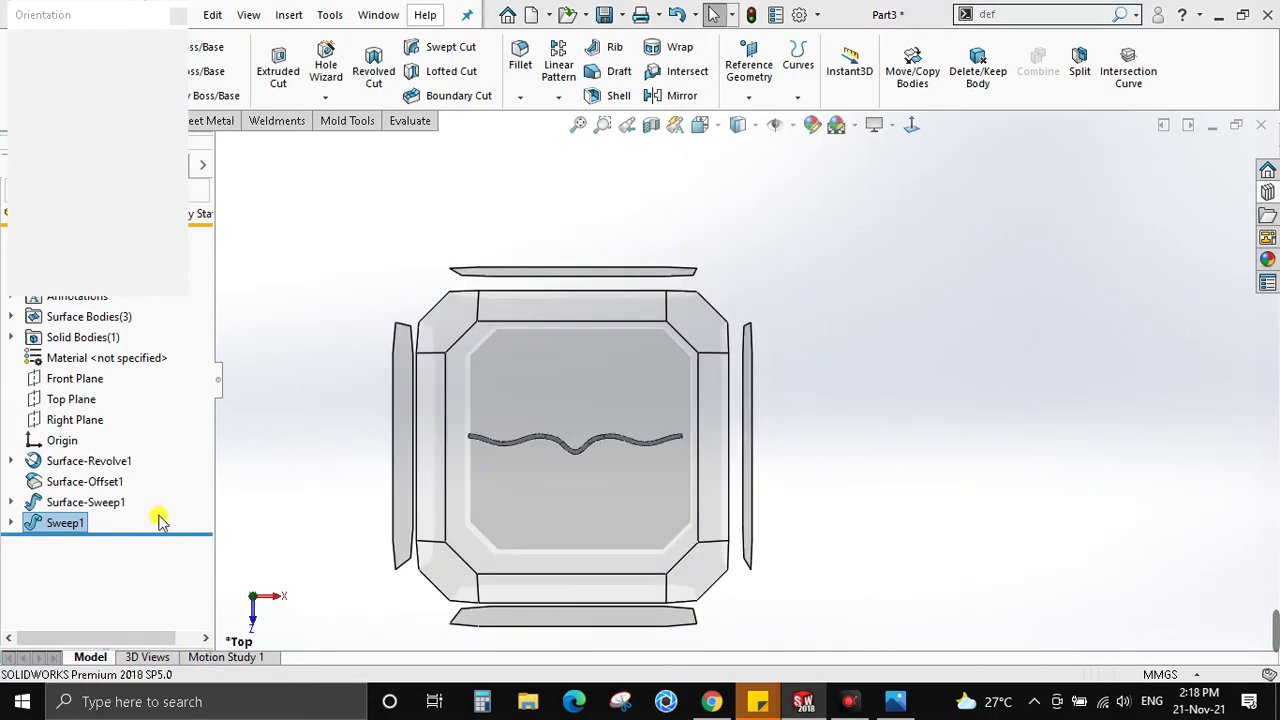
pyautogui.click(10, 502)
# Show the centre-line sketch Sketch2 and select it
pyautogui.click(80, 544)
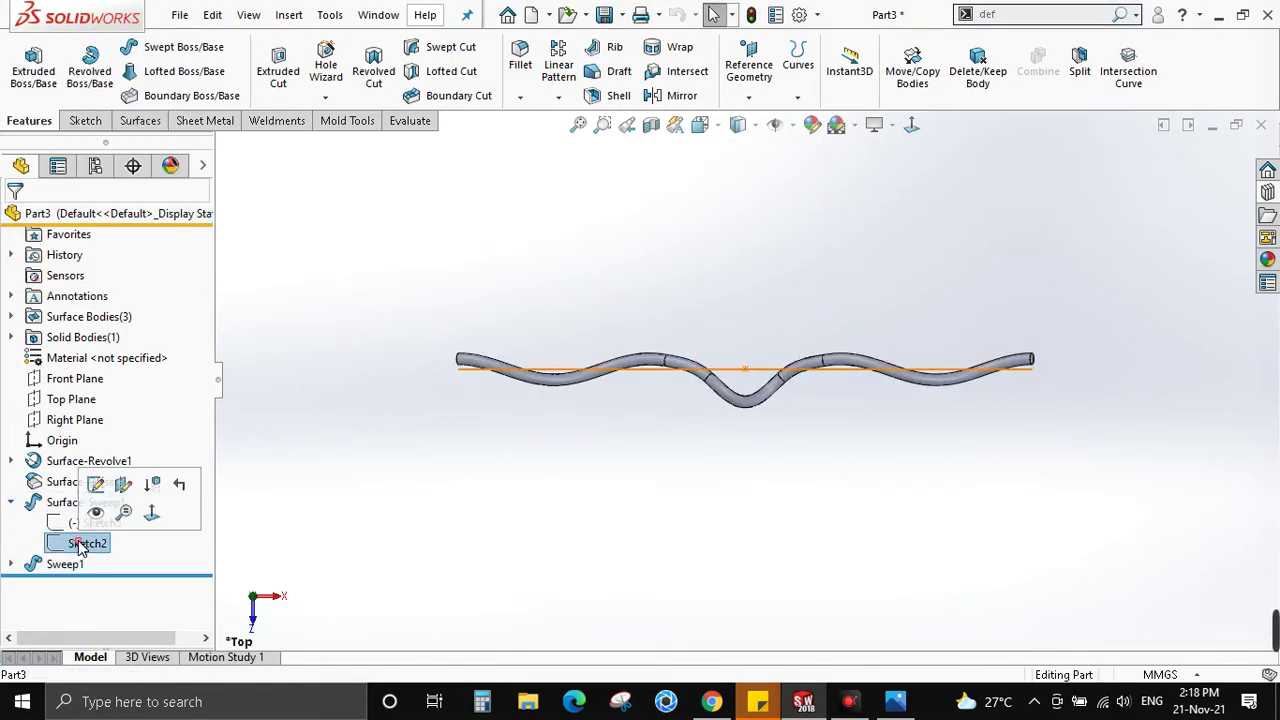
pyautogui.rightClick(85, 542)
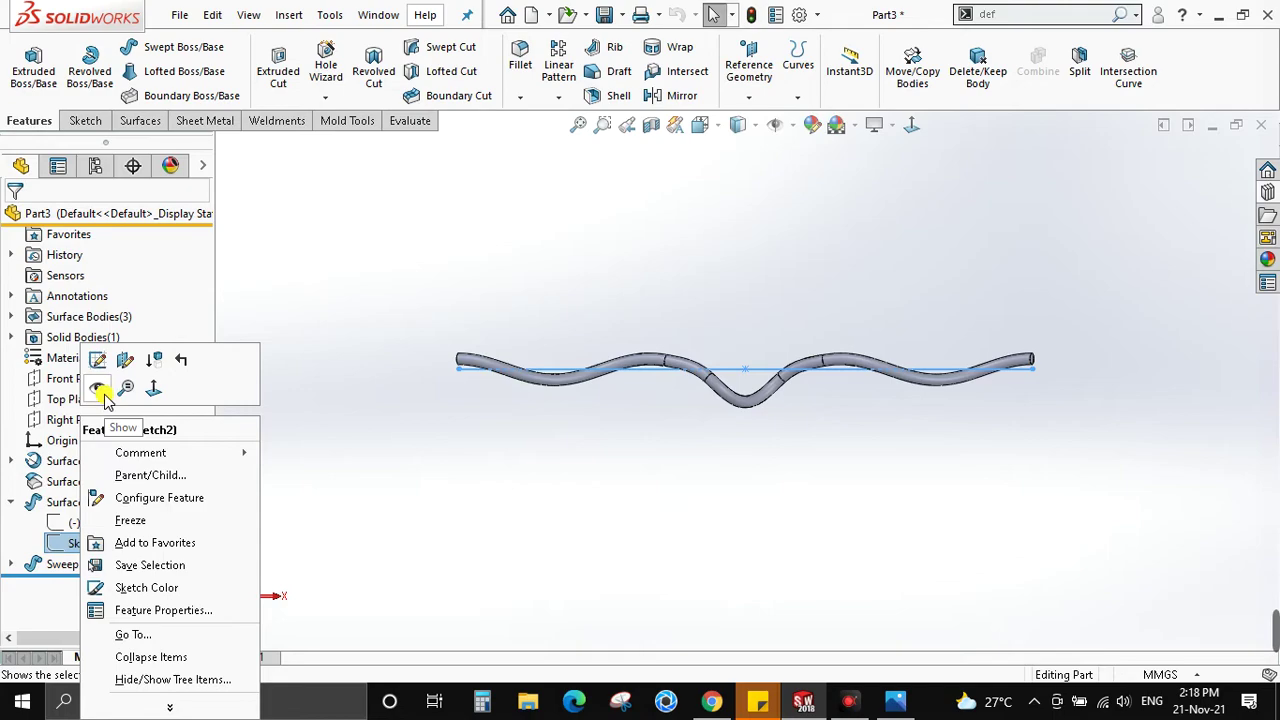
pyautogui.click(97, 390)
pyautogui.click(100, 543)
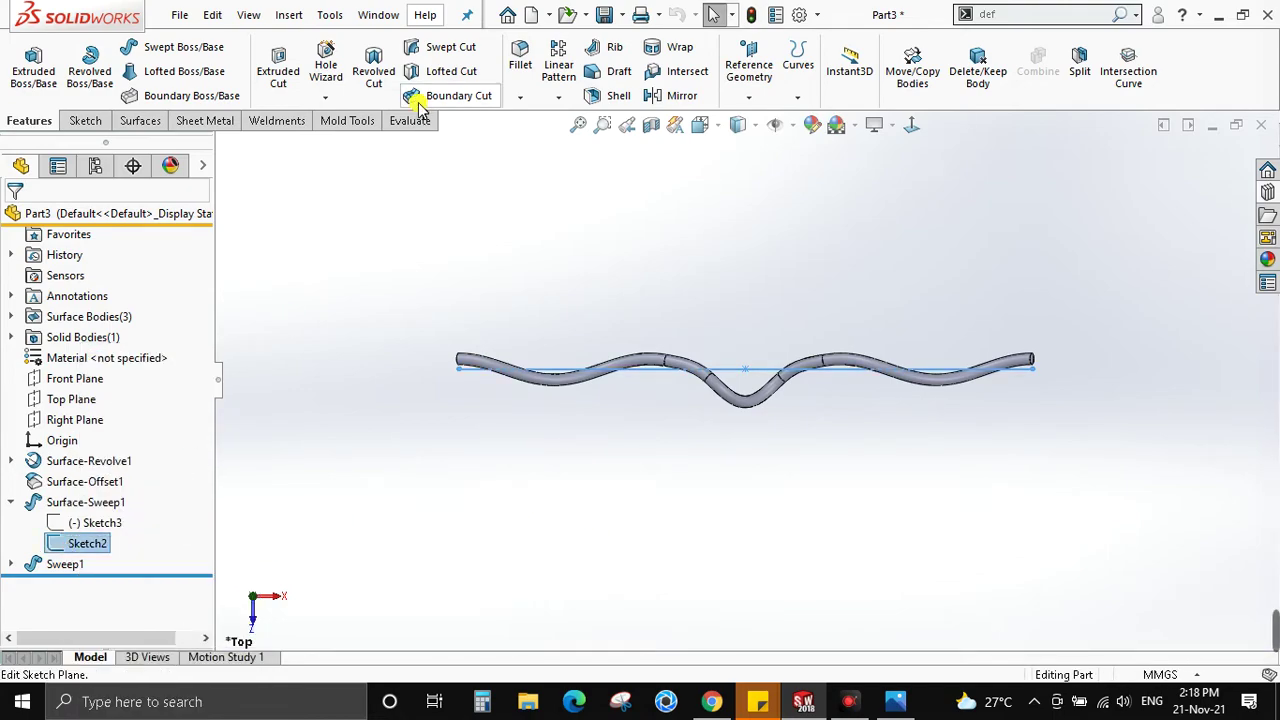
# Circular-pattern the Sweep1 body 5 times over 360° around the Sketch2 centre line
pyautogui.click(558, 97)
pyautogui.click(562, 118)
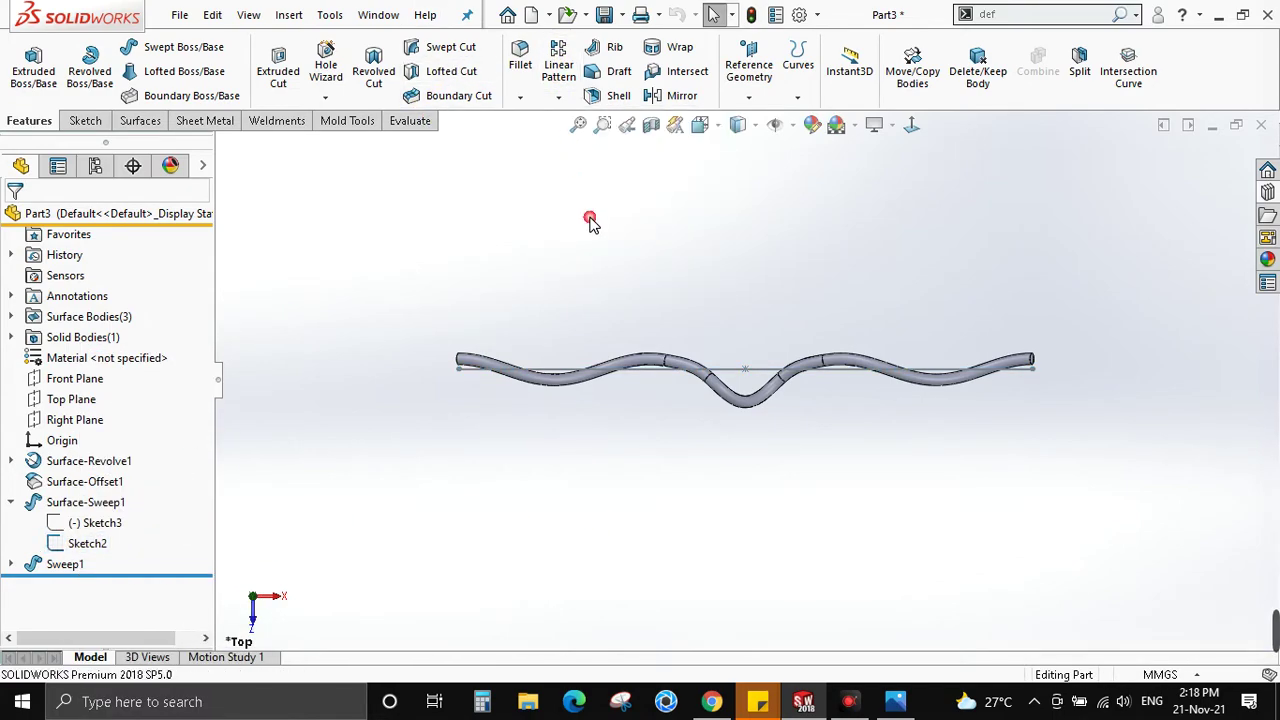
pyautogui.click(66, 281)
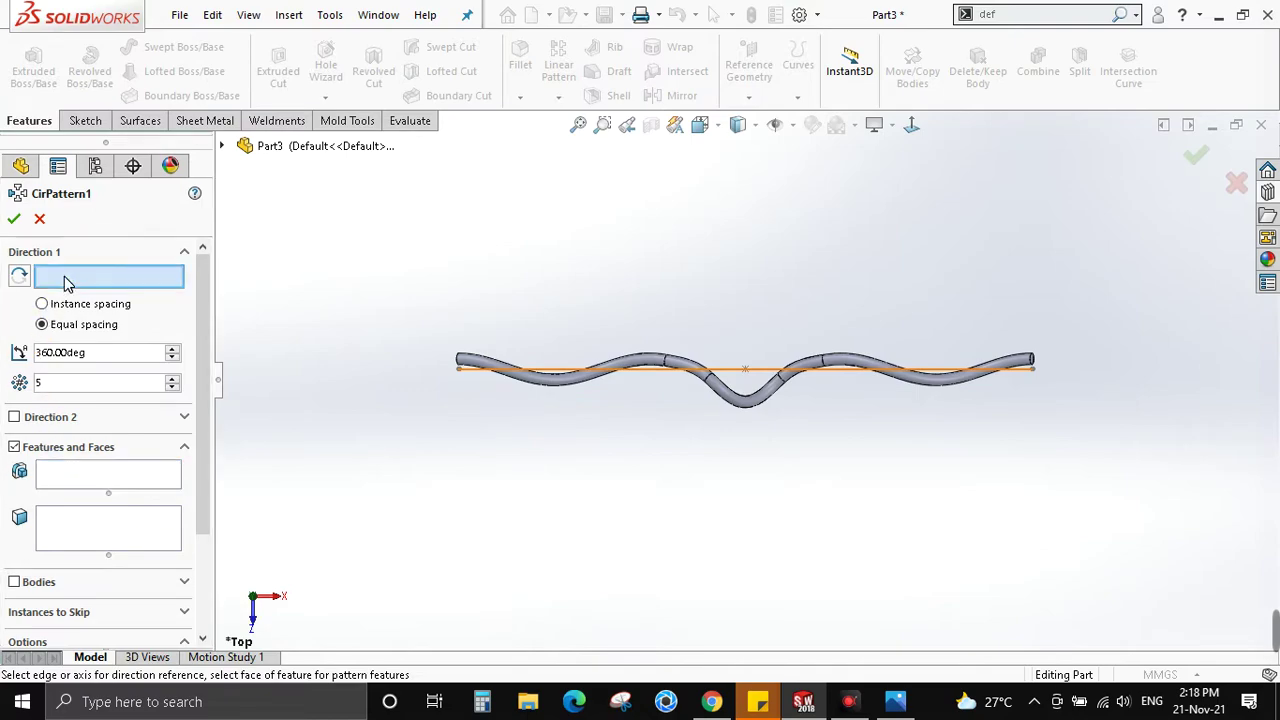
pyautogui.click(724, 379)
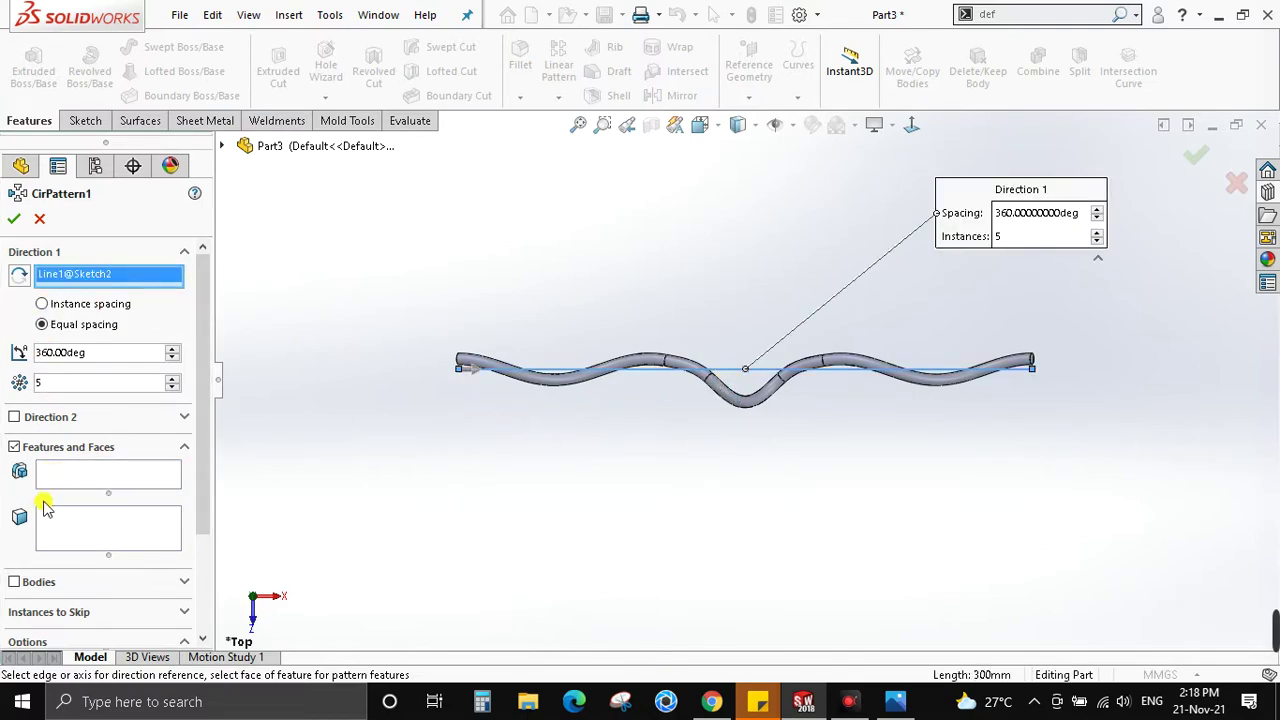
pyautogui.click(15, 582)
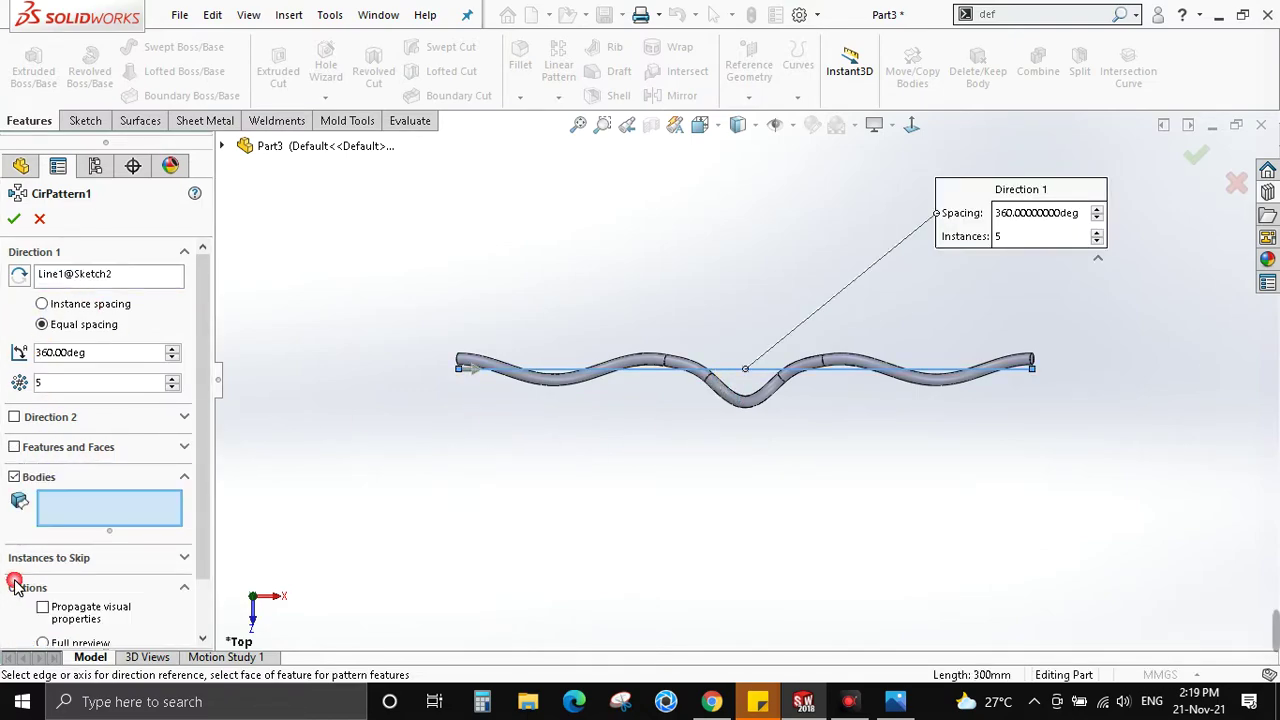
pyautogui.click(552, 373)
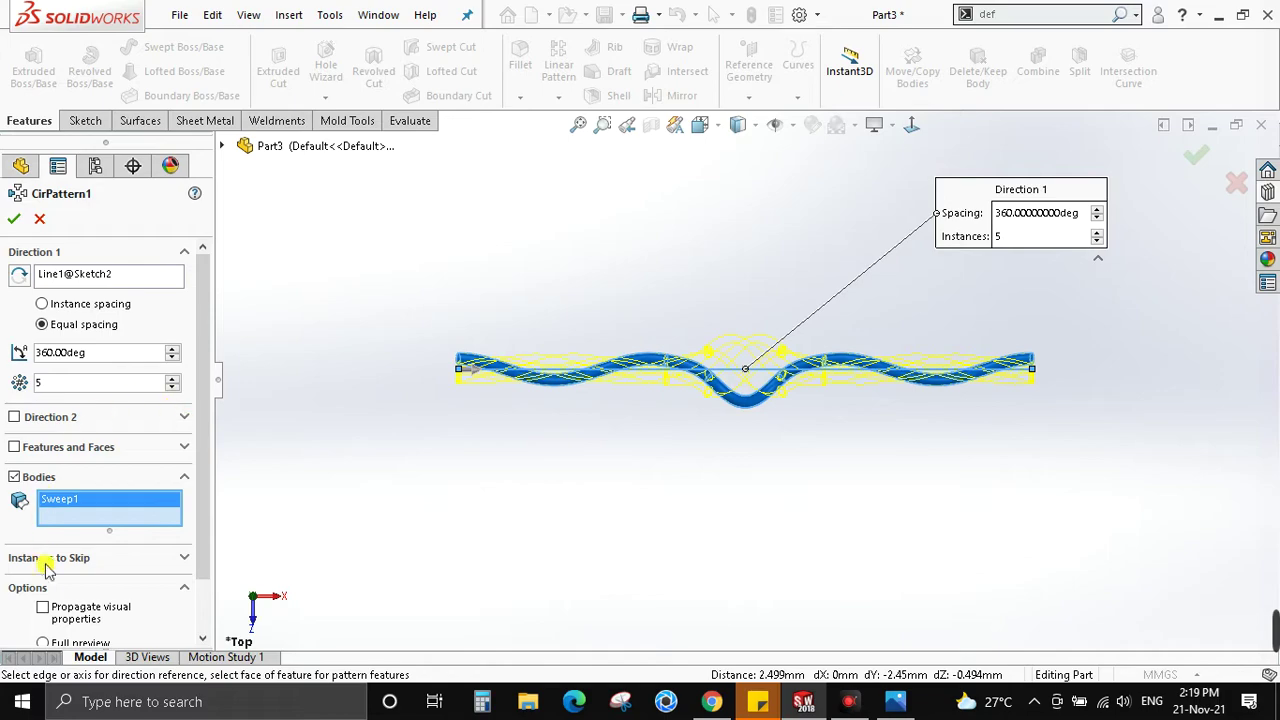
pyautogui.scroll(-2, 204, 470)
pyautogui.click(38, 595)
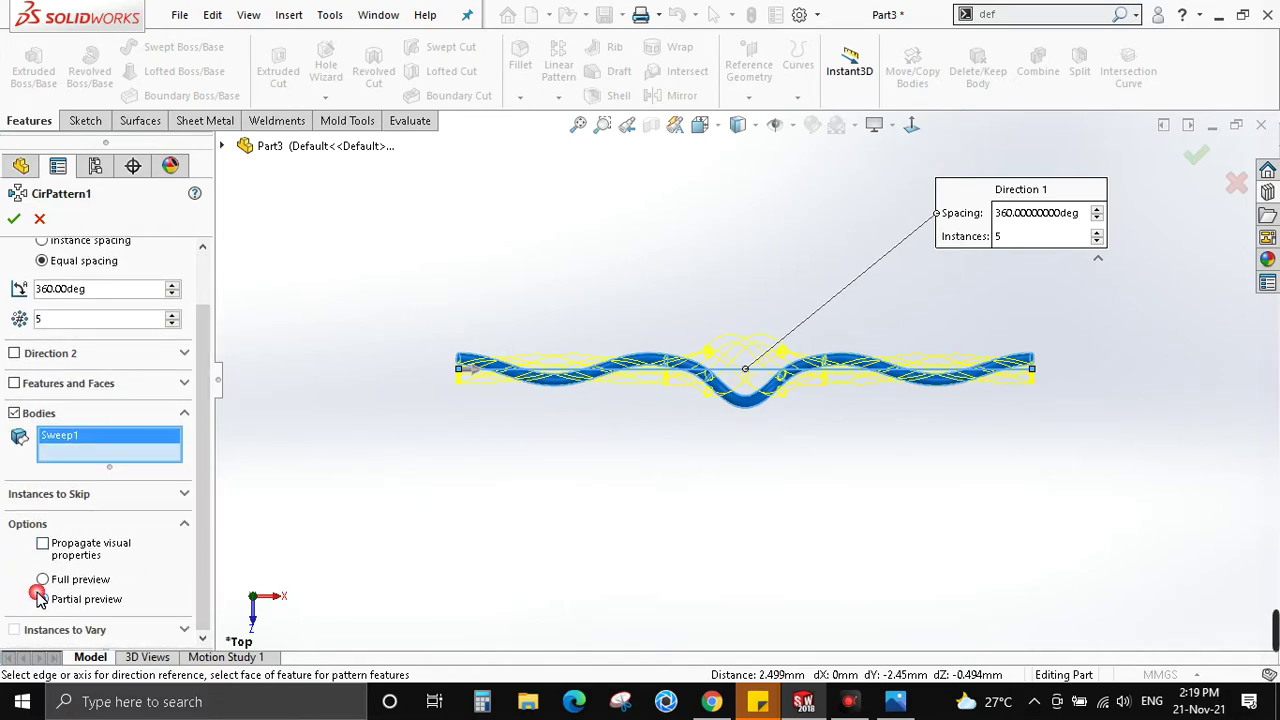
pyautogui.click(28, 214)
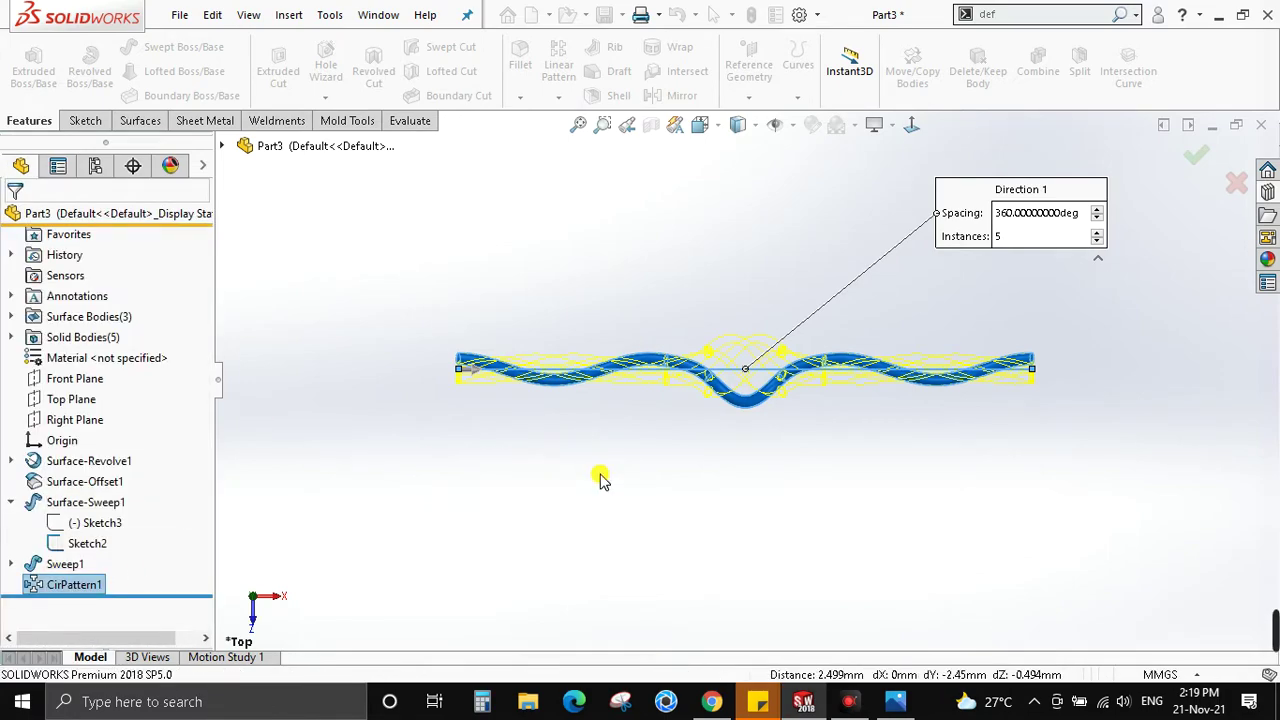
pyautogui.press('space')
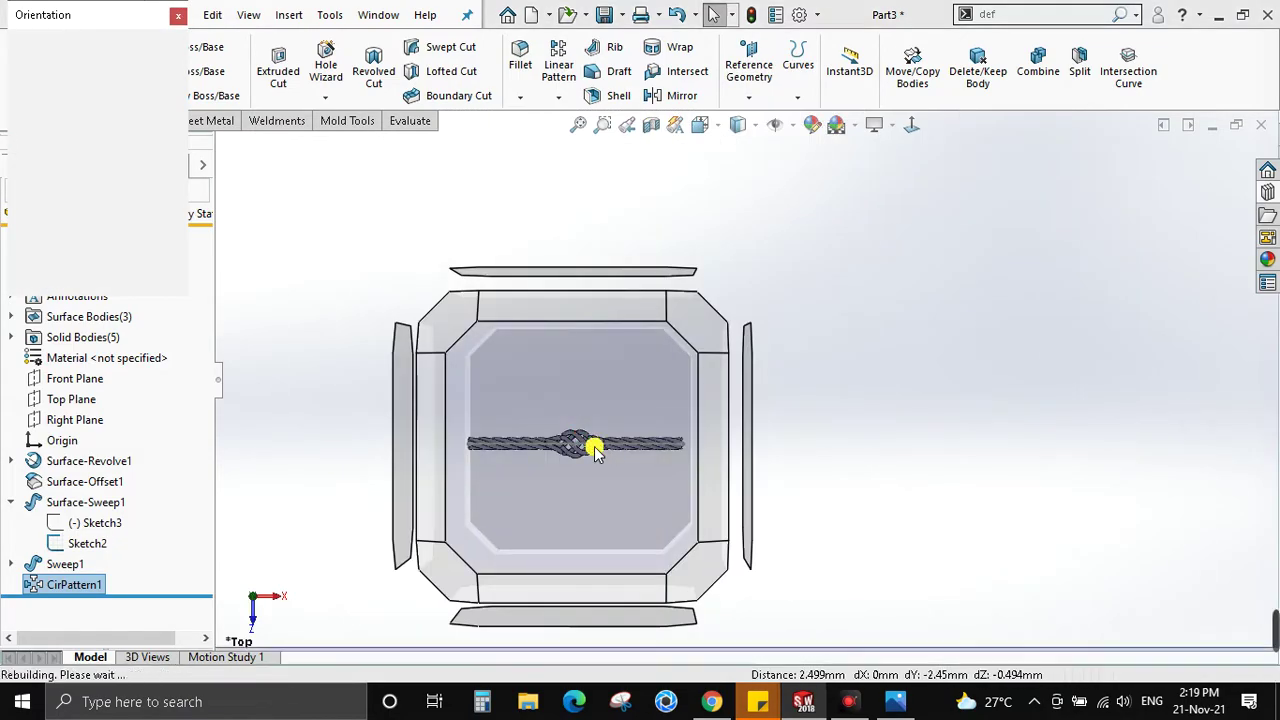
# Return to Top view and select the revolved bulge surface feature in the tree
pyautogui.click(594, 444)
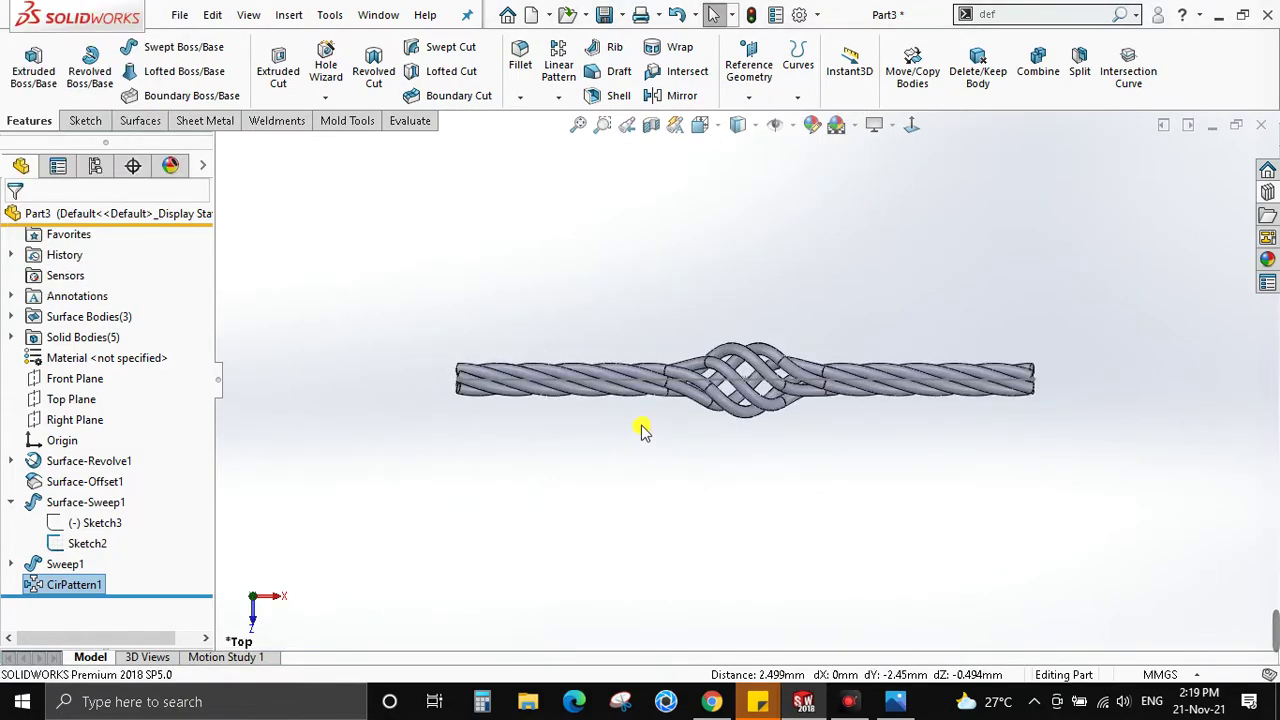
pyautogui.rightClick(762, 388)
pyautogui.click(686, 277)
pyautogui.scroll(-1, 712, 367)
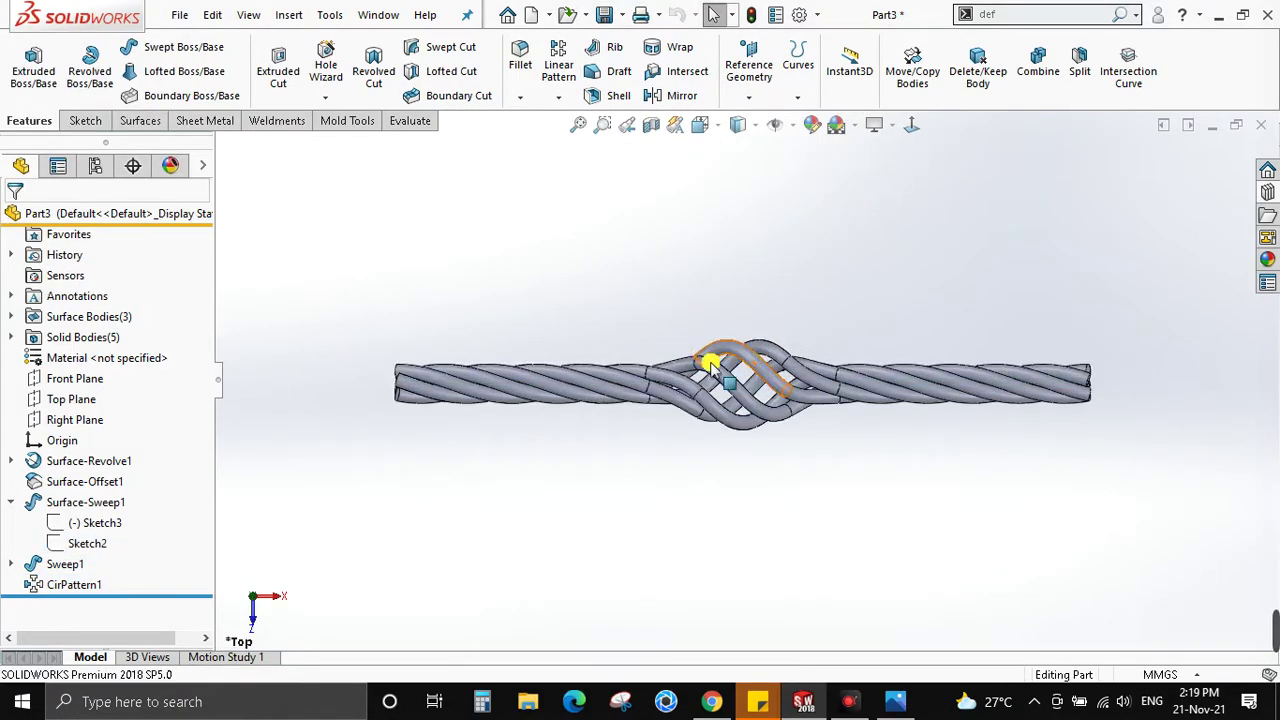
pyautogui.click(11, 461)
pyautogui.click(77, 464)
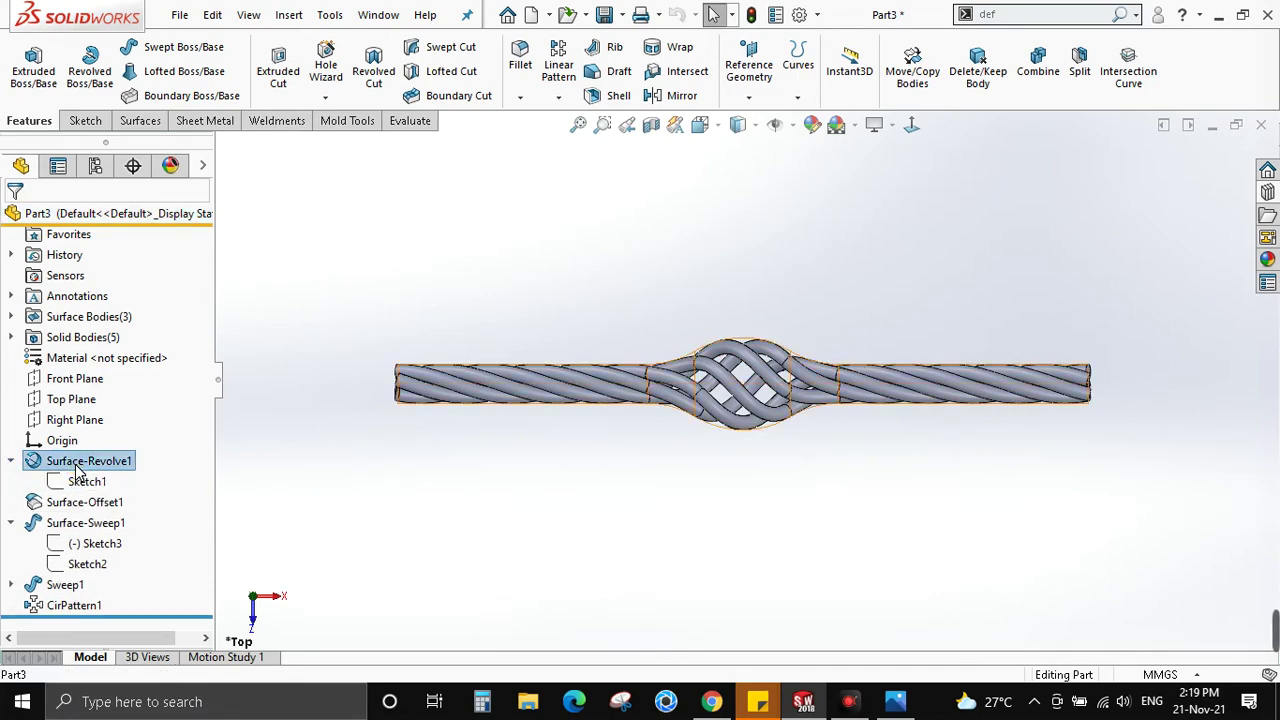
pyautogui.scroll(-2, 737, 391)
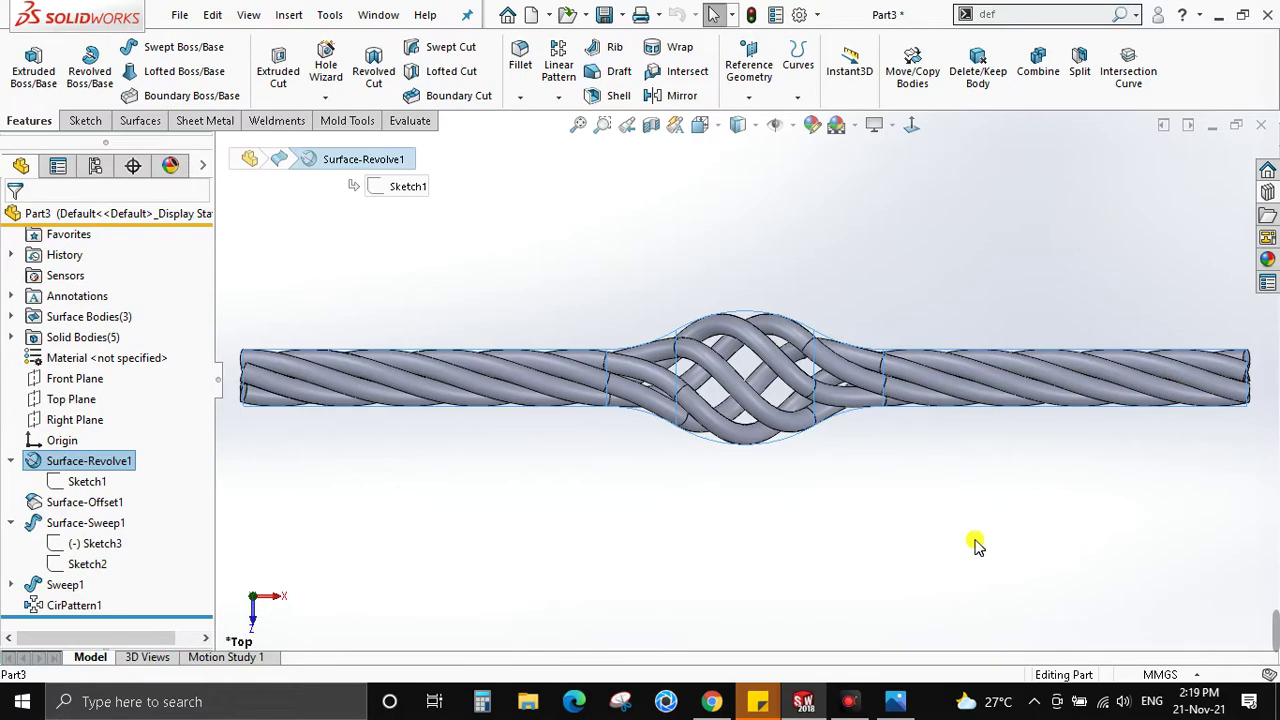
# Open Sweep1 for editing and turn on Merge tangent faces
pyautogui.rightClick(60, 585)
pyautogui.click(607, 390)
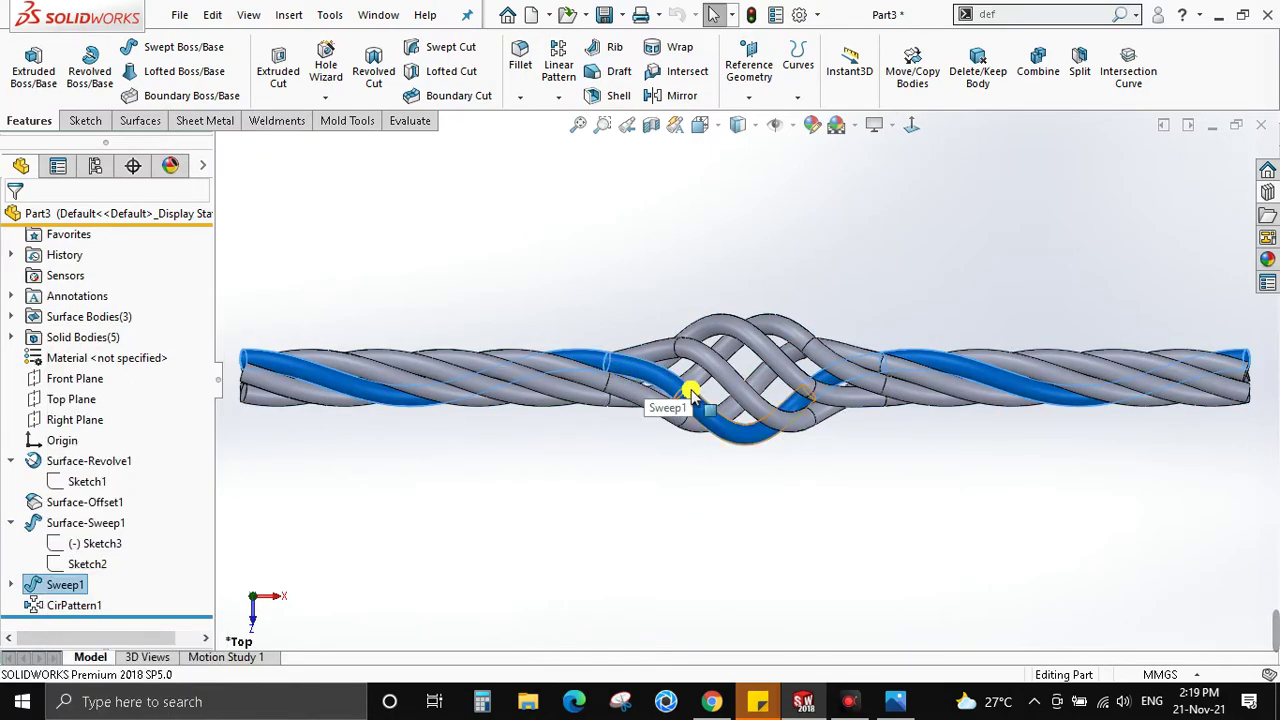
pyautogui.click(626, 457)
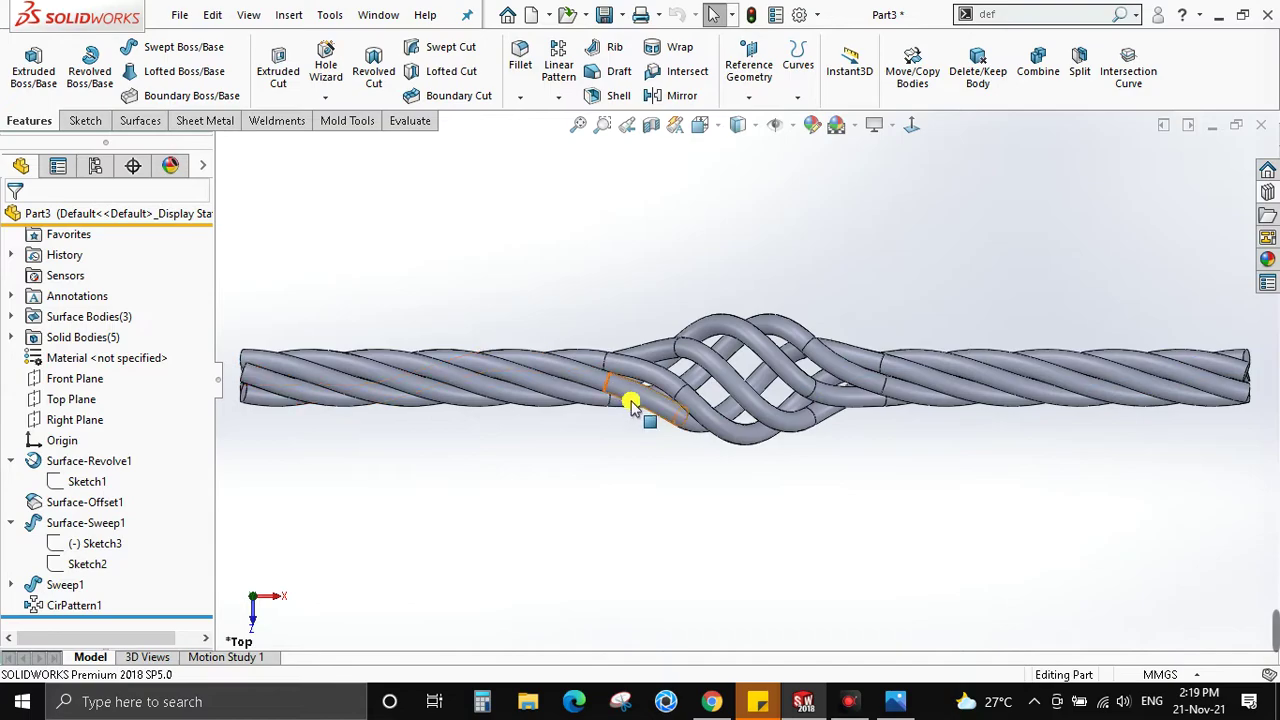
pyautogui.rightClick(60, 585)
pyautogui.click(60, 272)
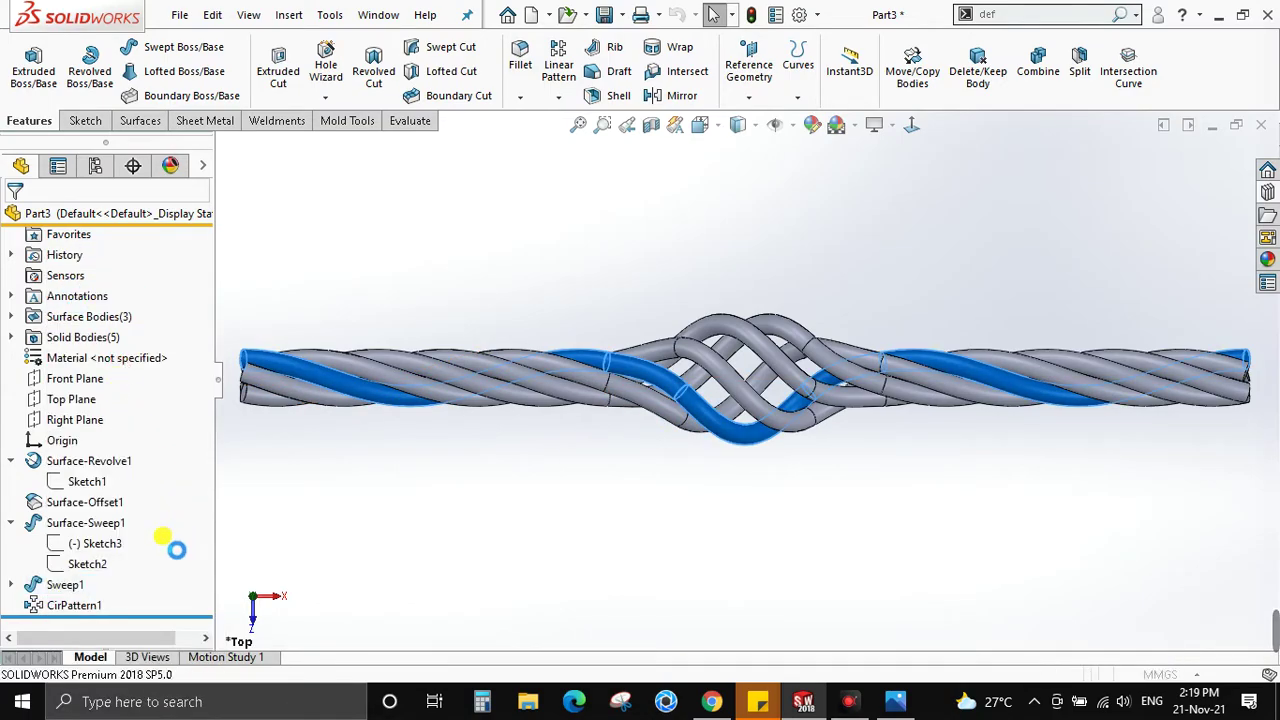
pyautogui.click(32, 377)
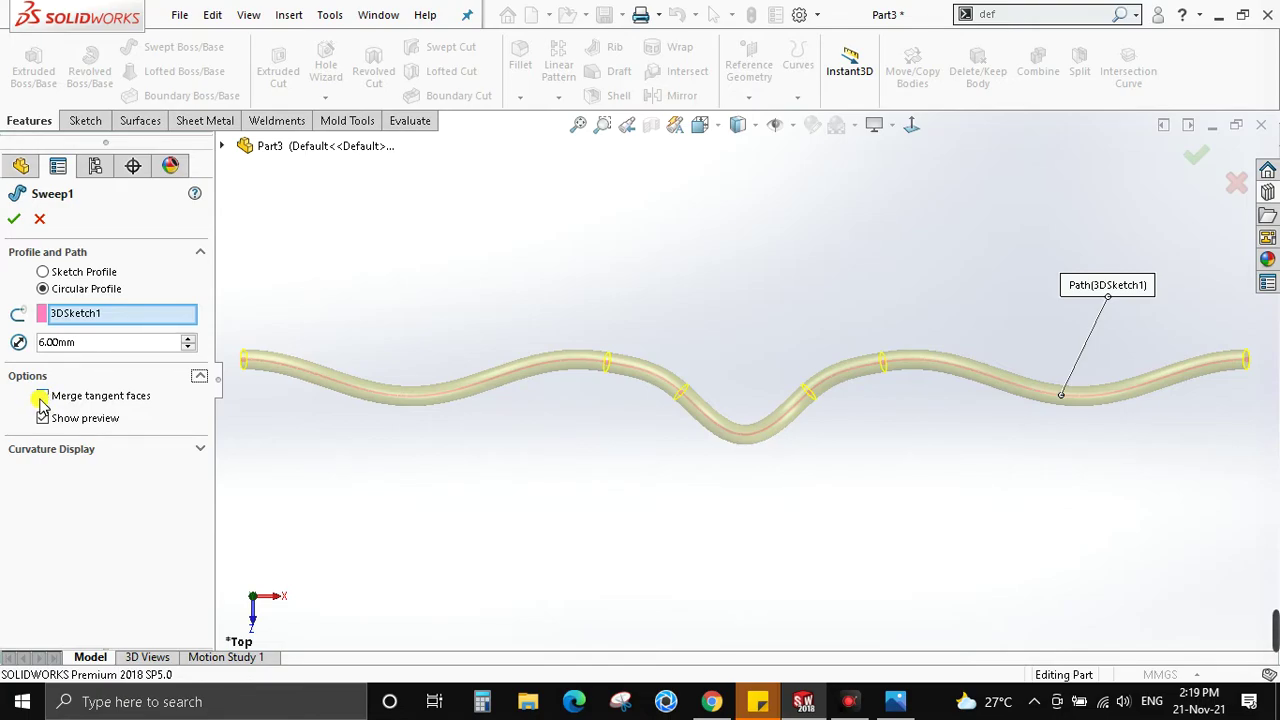
# Rebuild Sweep1 with merged tangent faces and zoom to fit the full five-strand rope
pyautogui.click(14, 218)
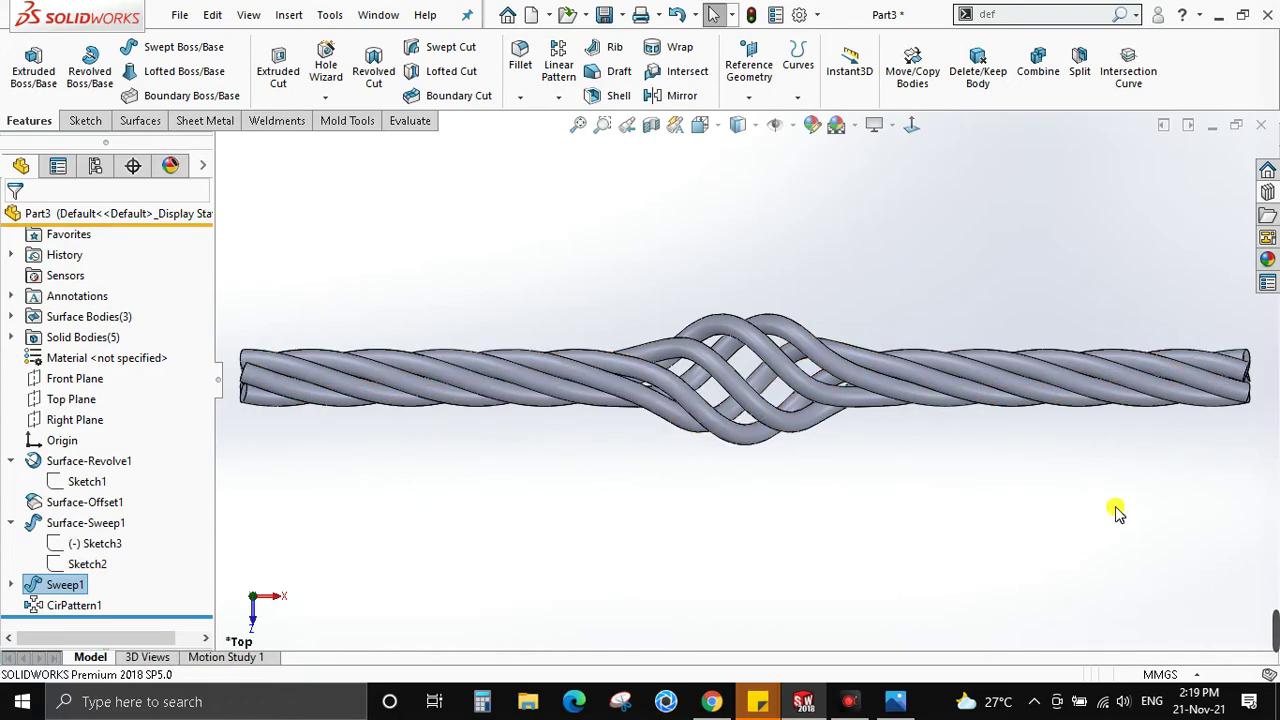
pyautogui.press('f')
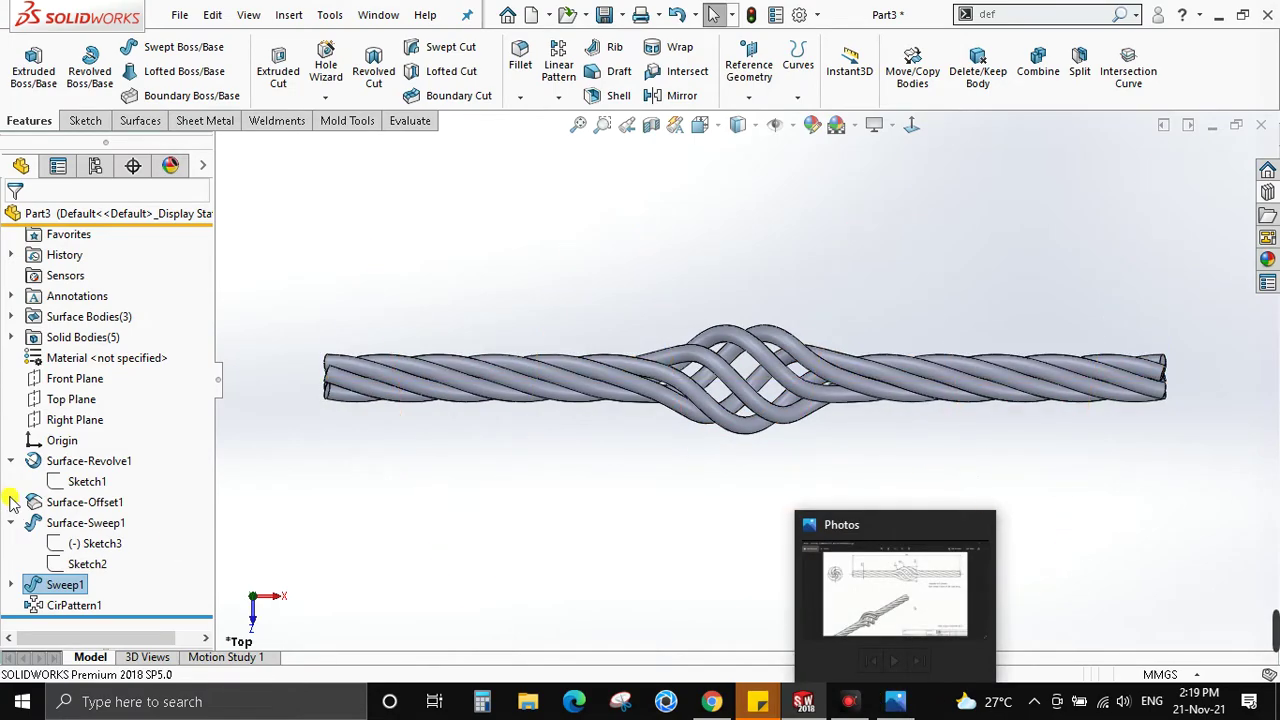
pyautogui.click(68, 481)
pyautogui.press('Escape')
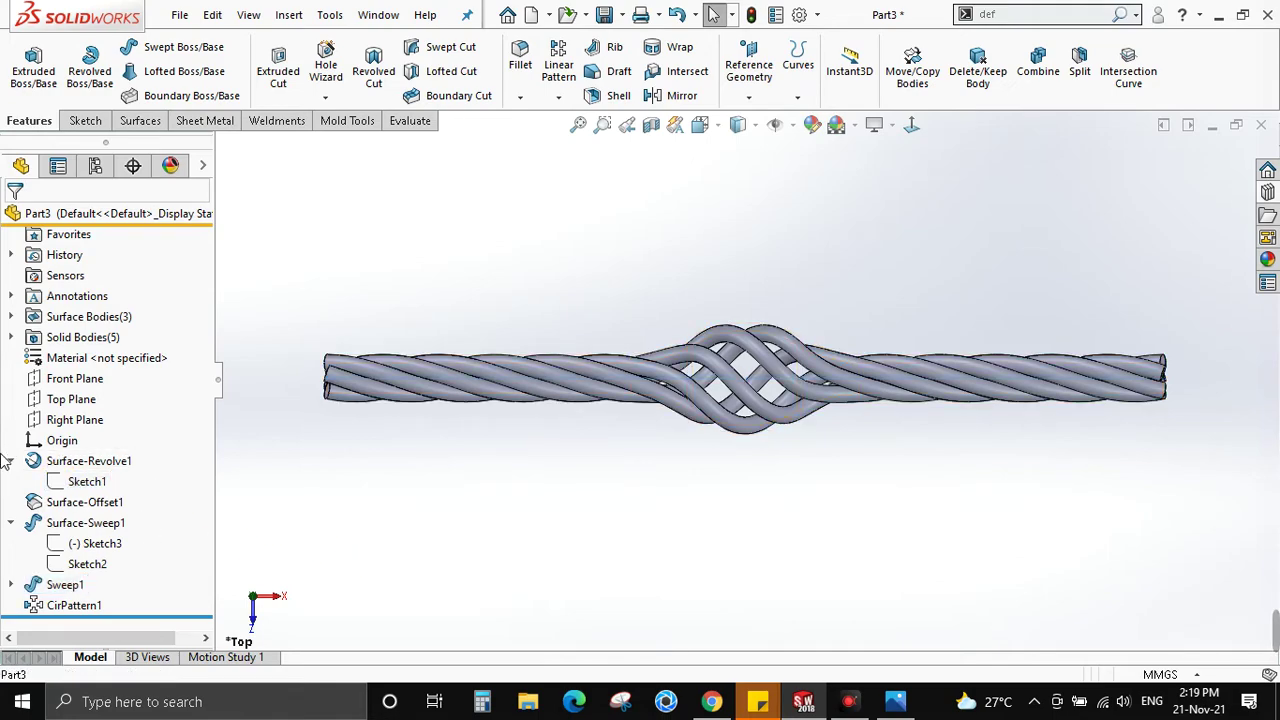
pyautogui.click(12, 461)
pyautogui.click(88, 461)
pyautogui.click(12, 461)
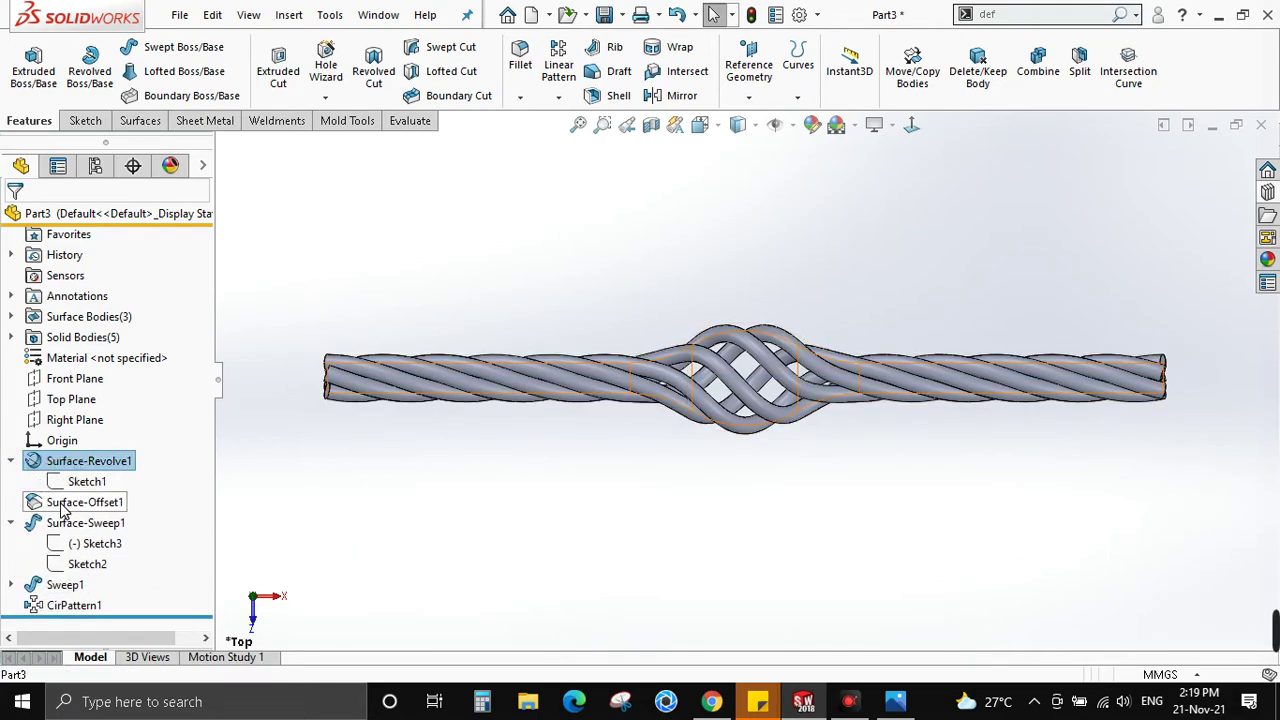
# Select Sketch1 and orient the view normal to the bulge sketch
pyautogui.click(86, 481)
pyautogui.moveTo(627, 382)
pyautogui.mouseDown(button='middle')
pyautogui.moveTo(768, 404)
pyautogui.moveTo(760, 420)
pyautogui.mouseUp(button='middle')
pyautogui.press('space')
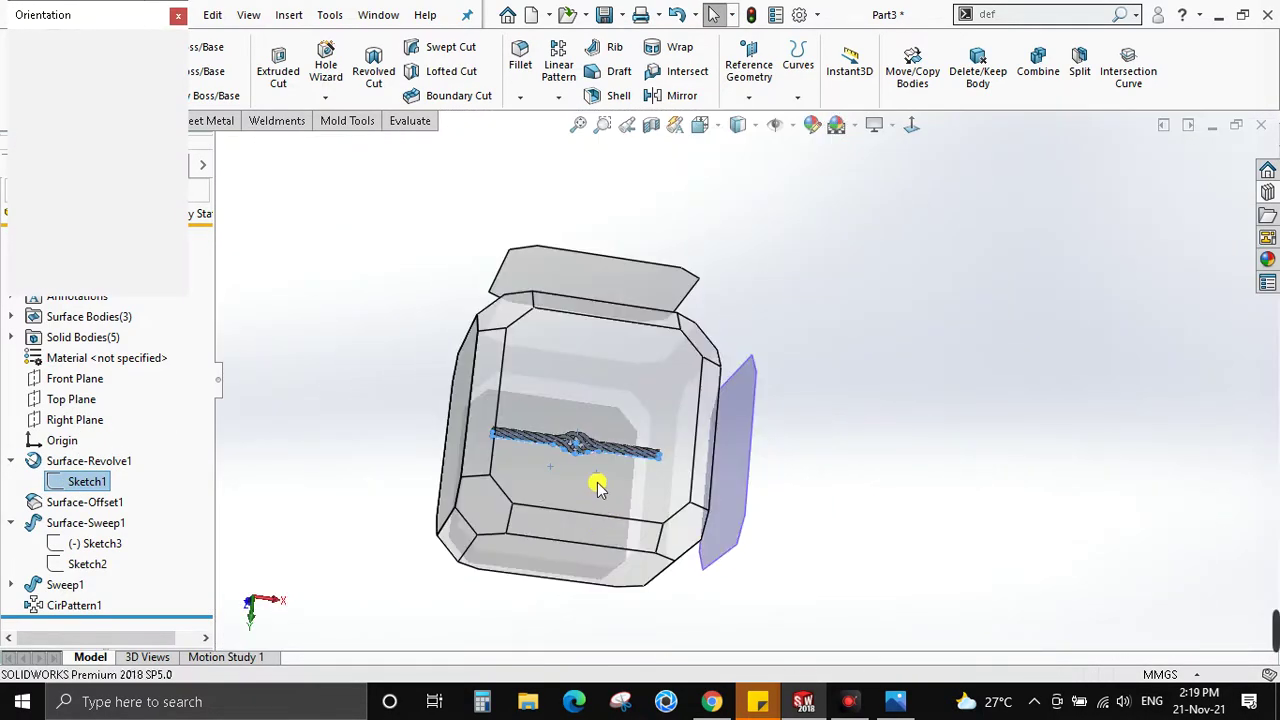
pyautogui.click(585, 447)
pyautogui.moveTo(734, 489); pyautogui.dragTo(752, 418, button='middle')
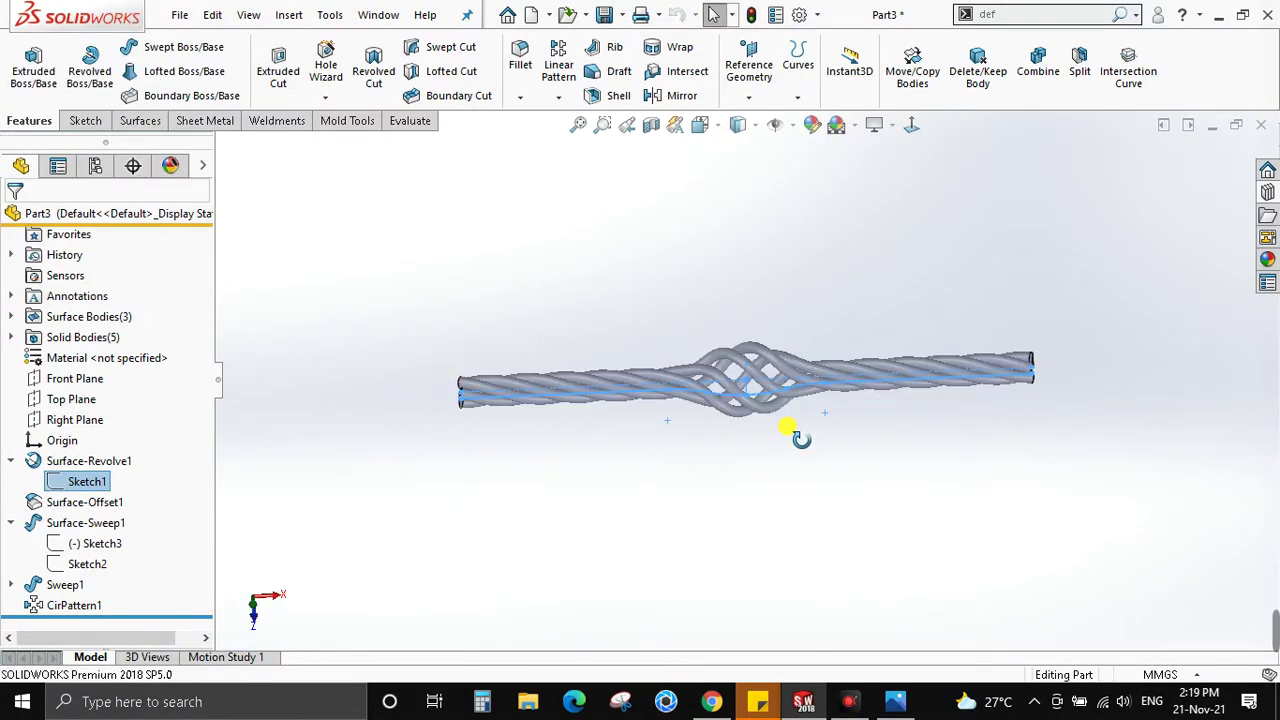
pyautogui.press('space')
pyautogui.hotkey('ctrl', '8')
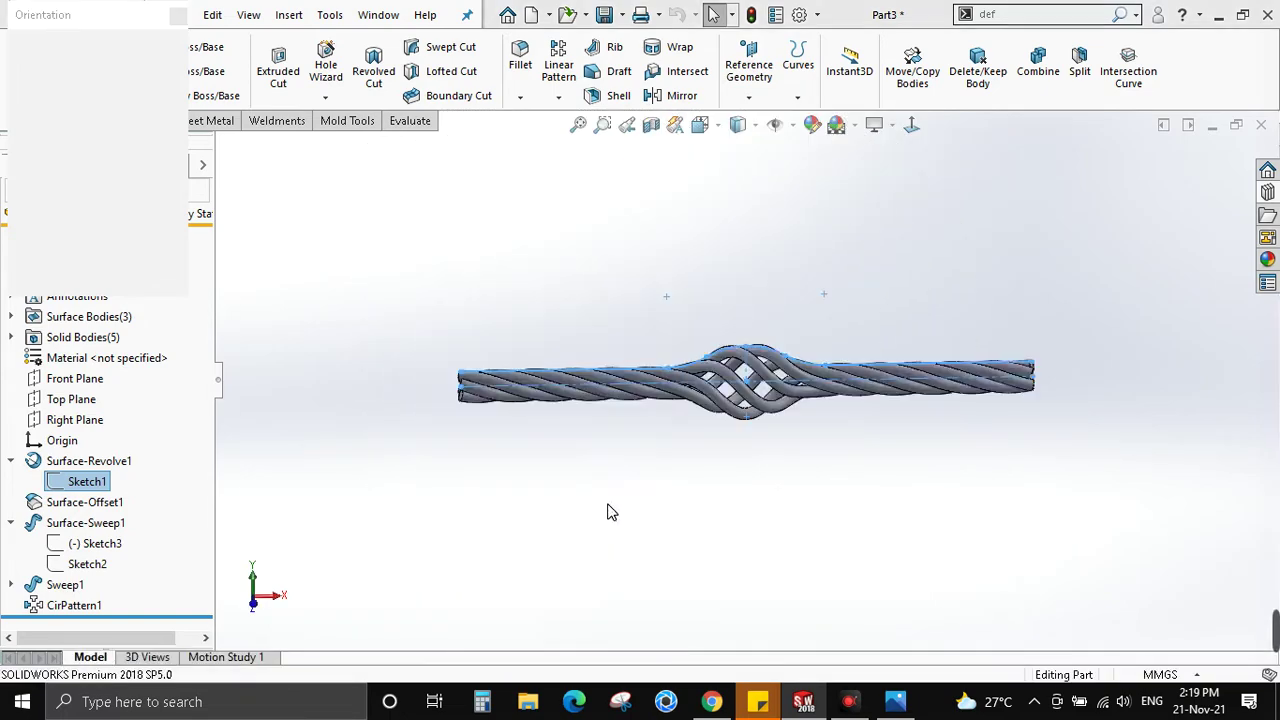
# Drag the 300 length dimension lower, fit the view, and bring up the reference drawing
pyautogui.scroll(-3, 675, 443)
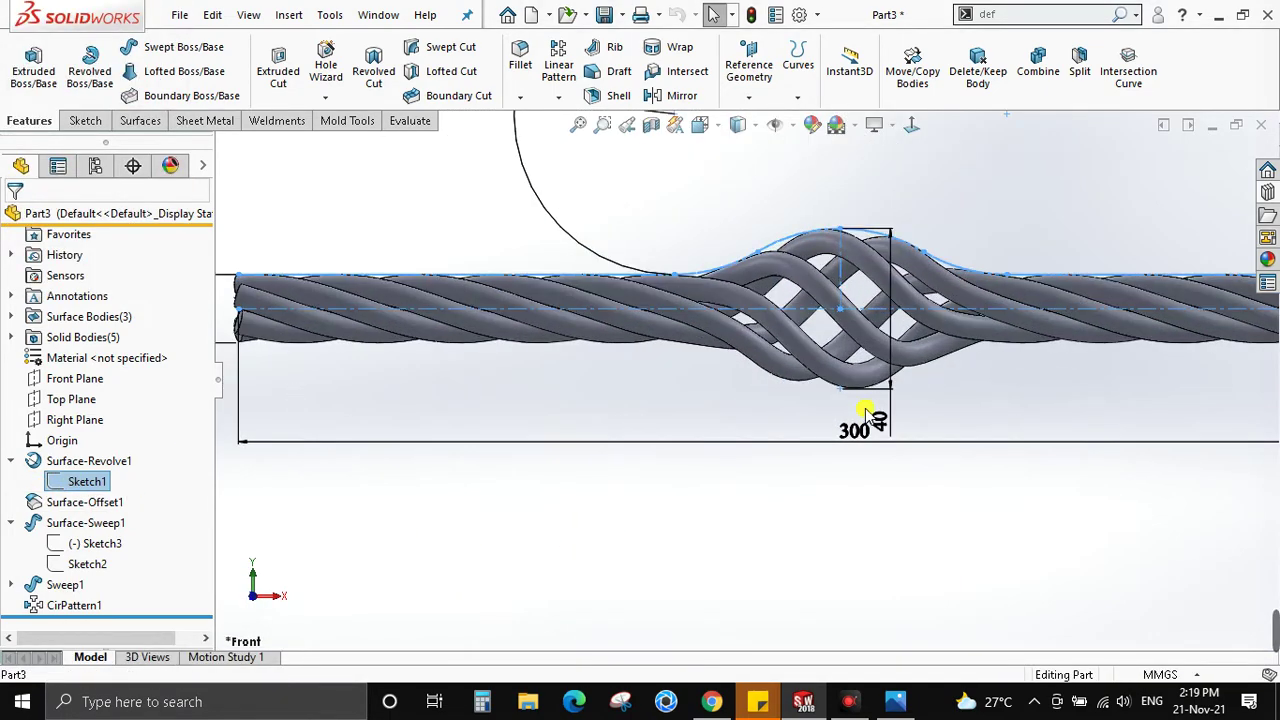
pyautogui.moveTo(860, 438); pyautogui.dragTo(860, 550)
pyautogui.press('f')
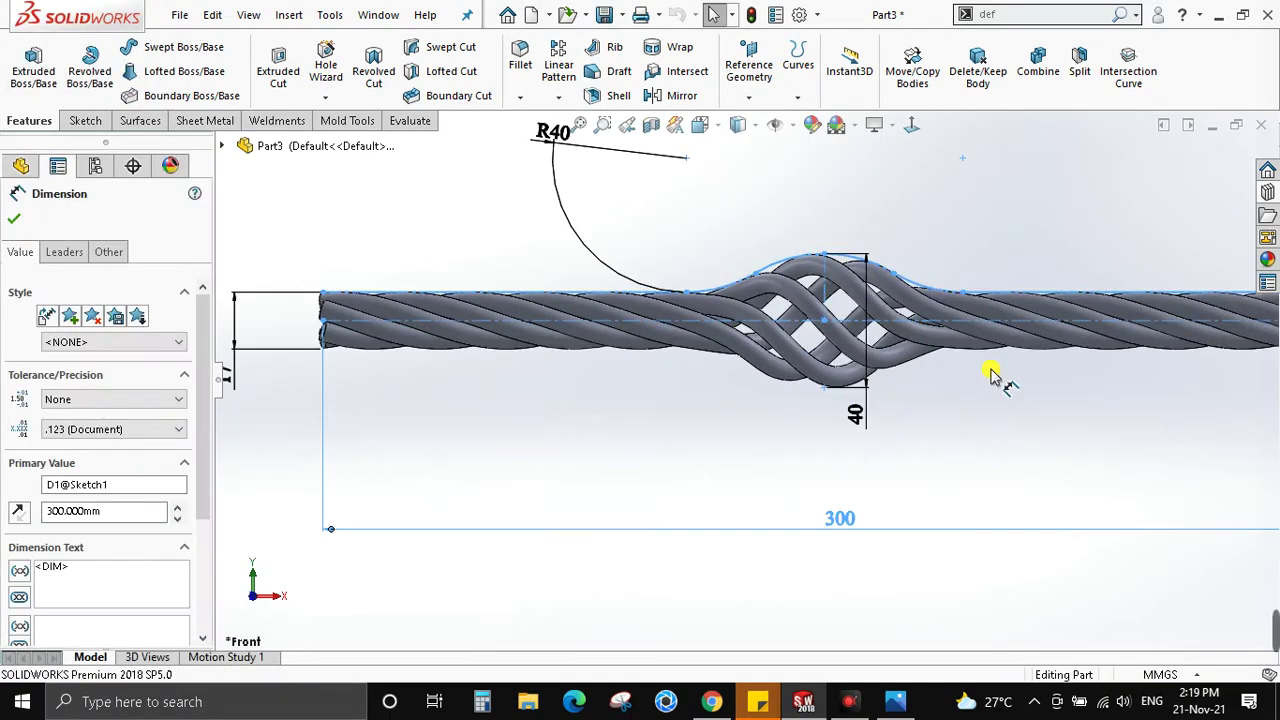
pyautogui.press('Escape')
pyautogui.click(895, 701)
pyautogui.click(812, 162)
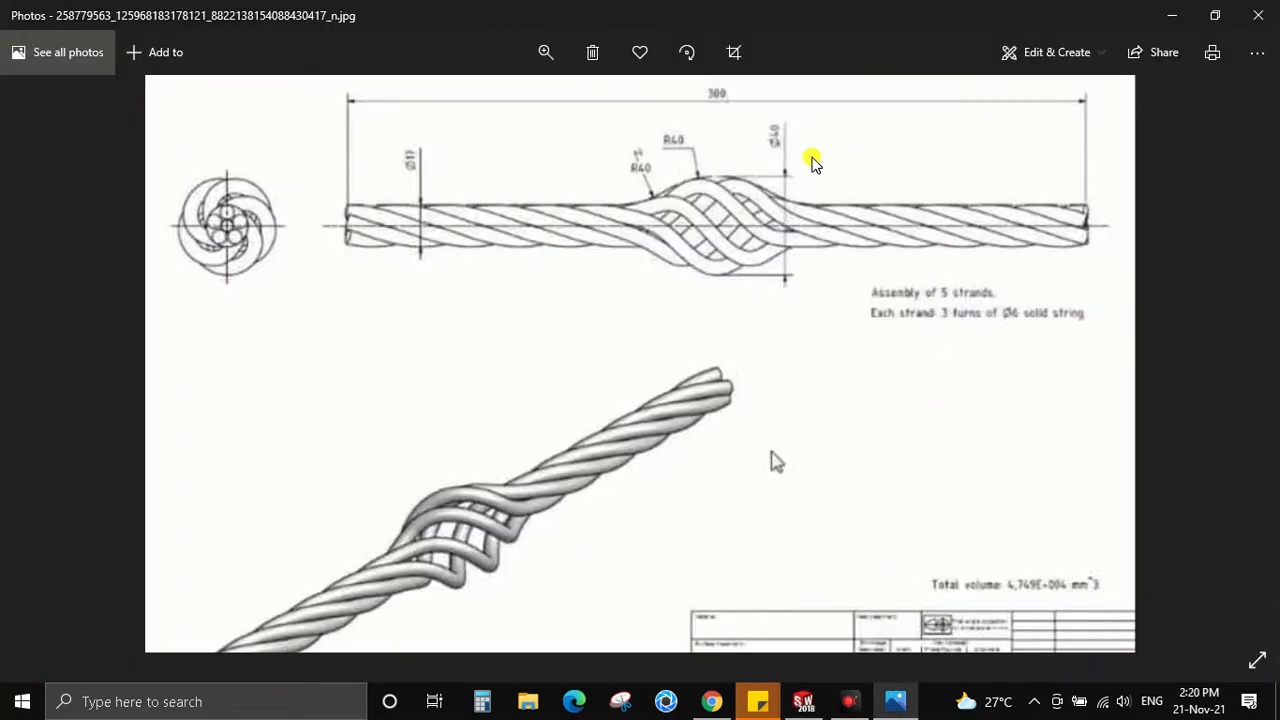
# Return to the rope in Top view and show the Surface-Revolve1 bulge envelope
pyautogui.hotkey('alt', 'Tab')
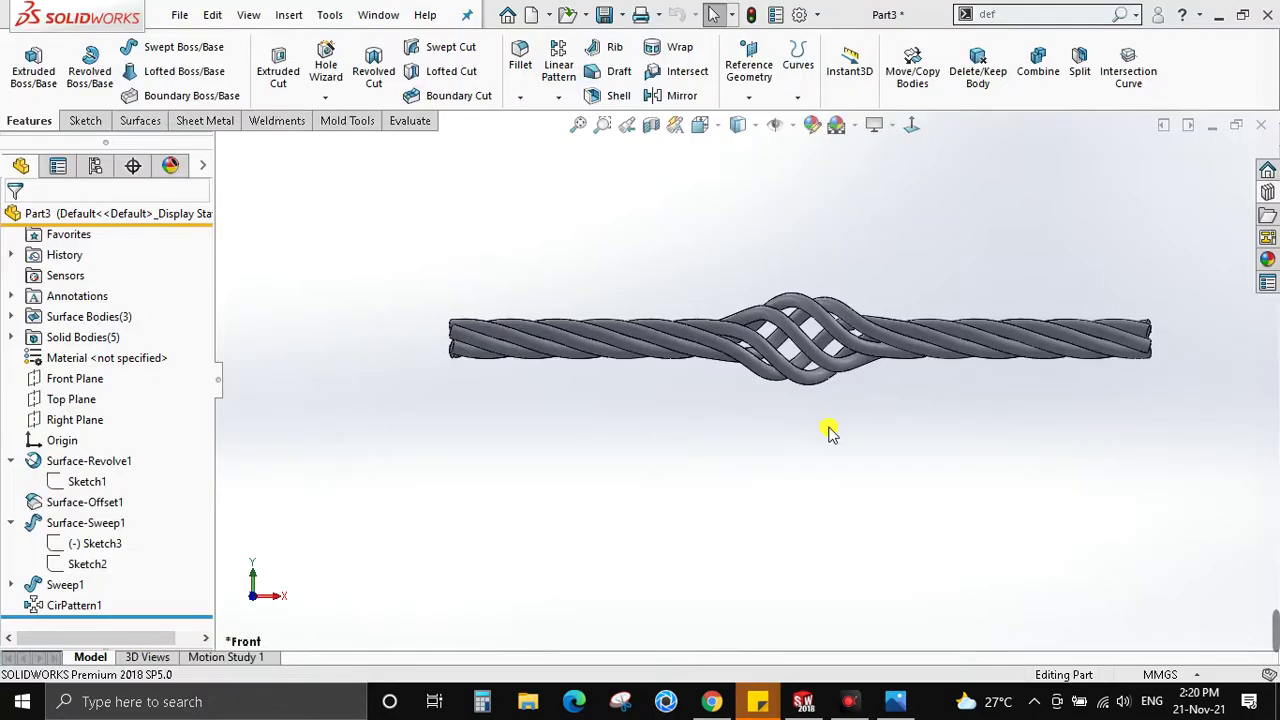
pyautogui.moveTo(811, 331)
pyautogui.mouseDown(button='middle')
pyautogui.moveTo(848, 463)
pyautogui.moveTo(845, 448)
pyautogui.mouseUp(button='middle')
pyautogui.press('space')
pyautogui.click(677, 443)
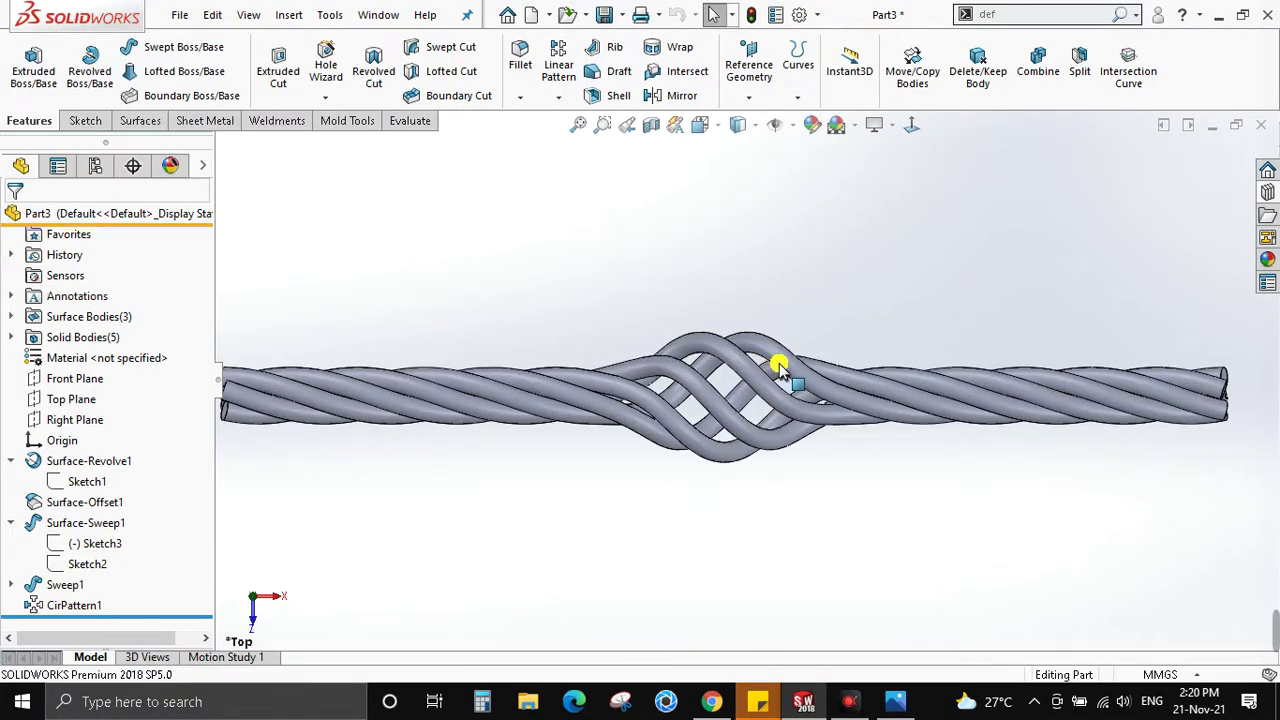
pyautogui.click(71, 466)
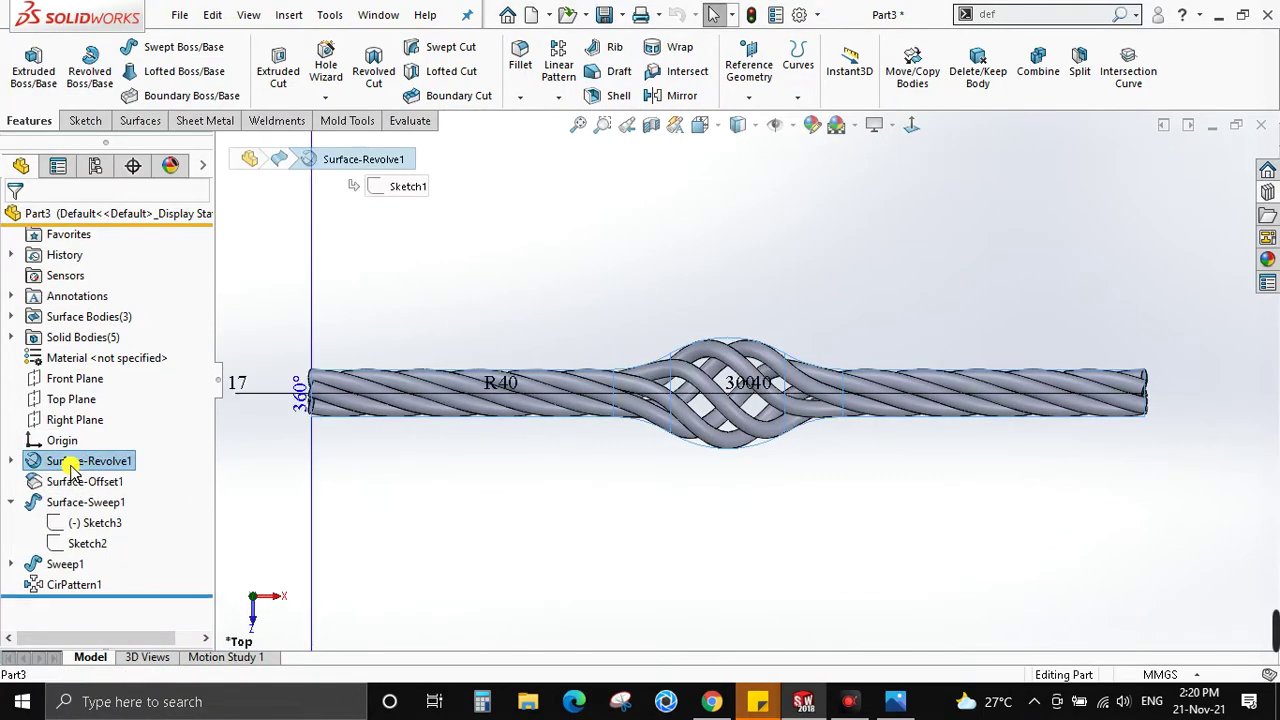
pyautogui.doubleClick(70, 466)
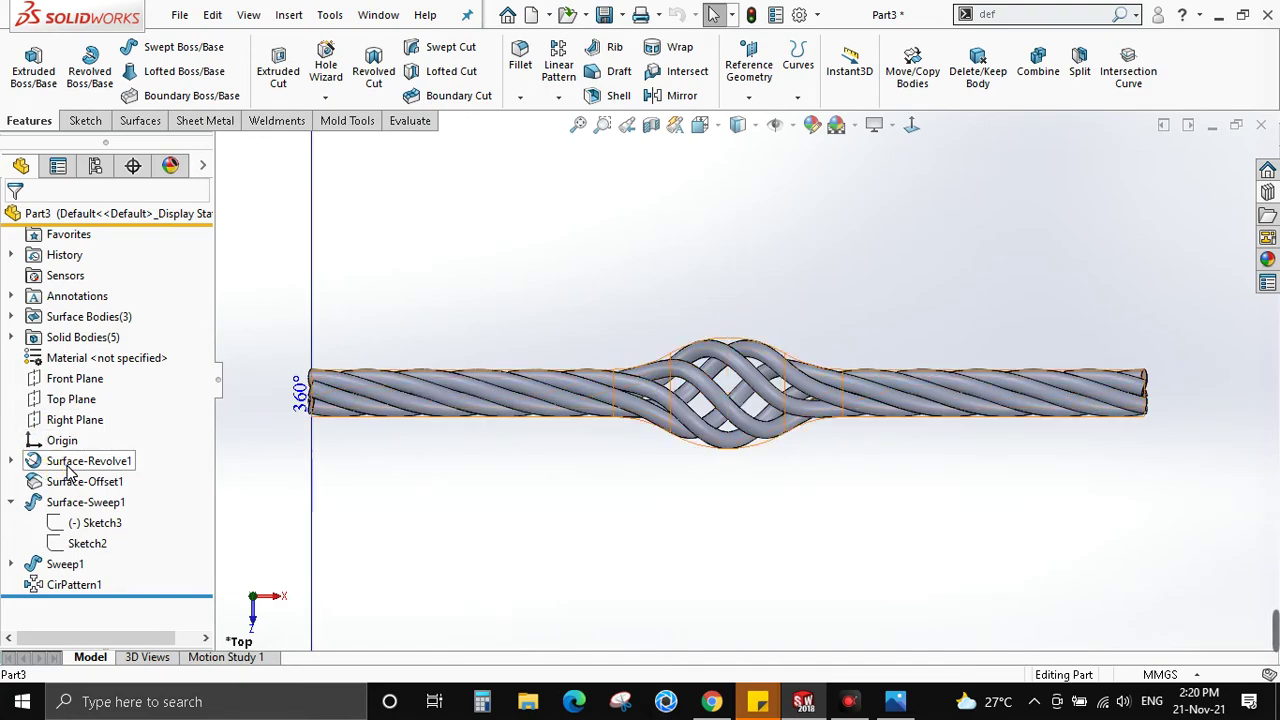
pyautogui.rightClick(70, 466)
pyautogui.click(86, 328)
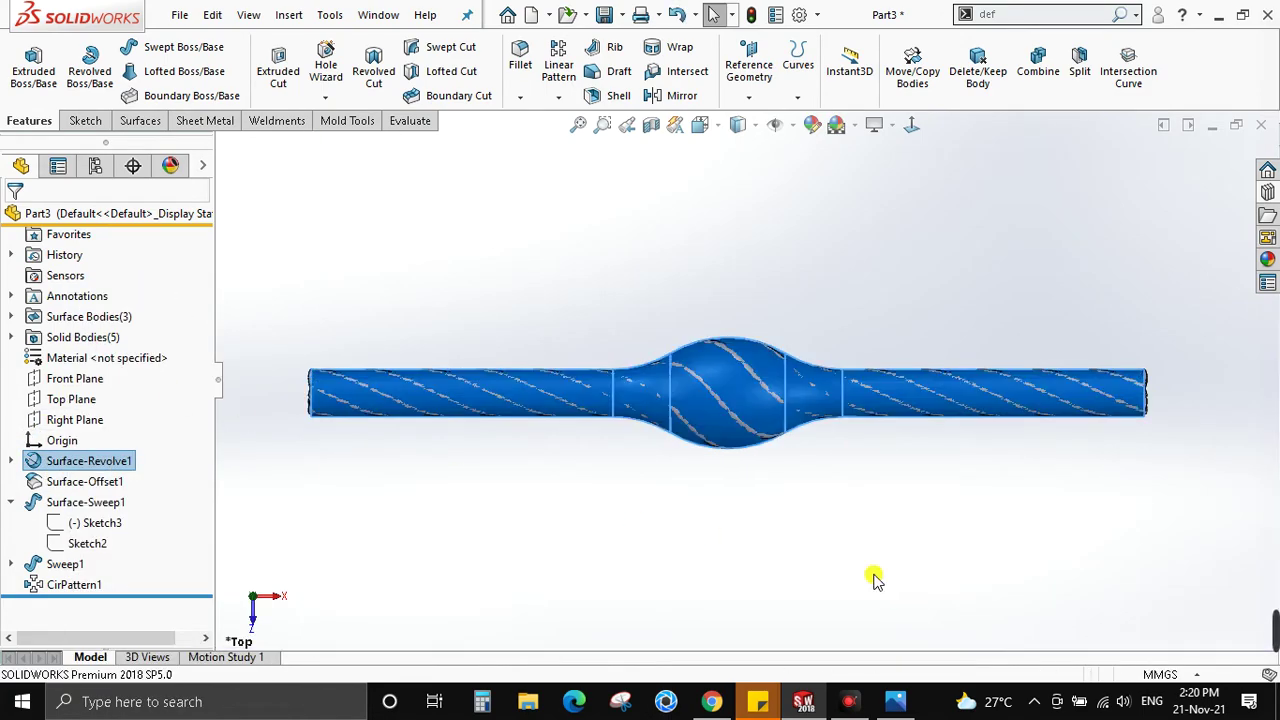
# Compare the envelope with the reference drawing, then hide Surface-Revolve1 again
pyautogui.hotkey('alt', 'Tab')
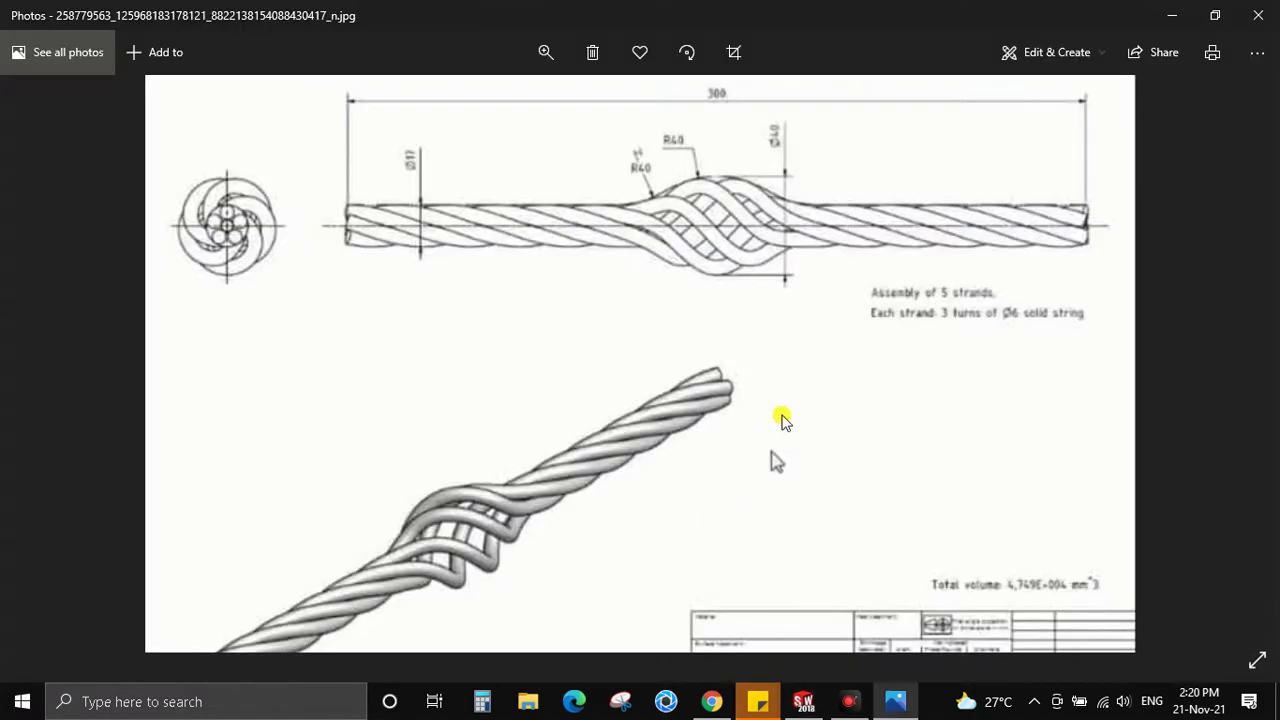
pyautogui.hotkey('alt', 'Tab')
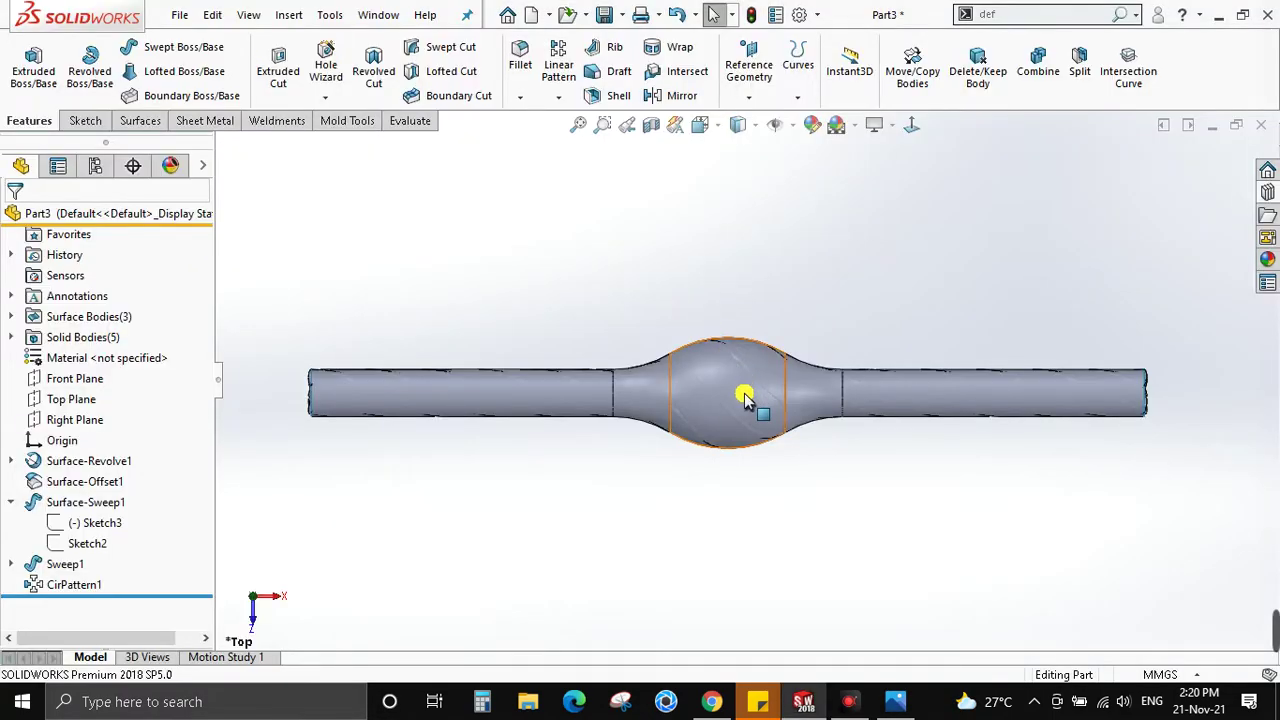
pyautogui.click(743, 391)
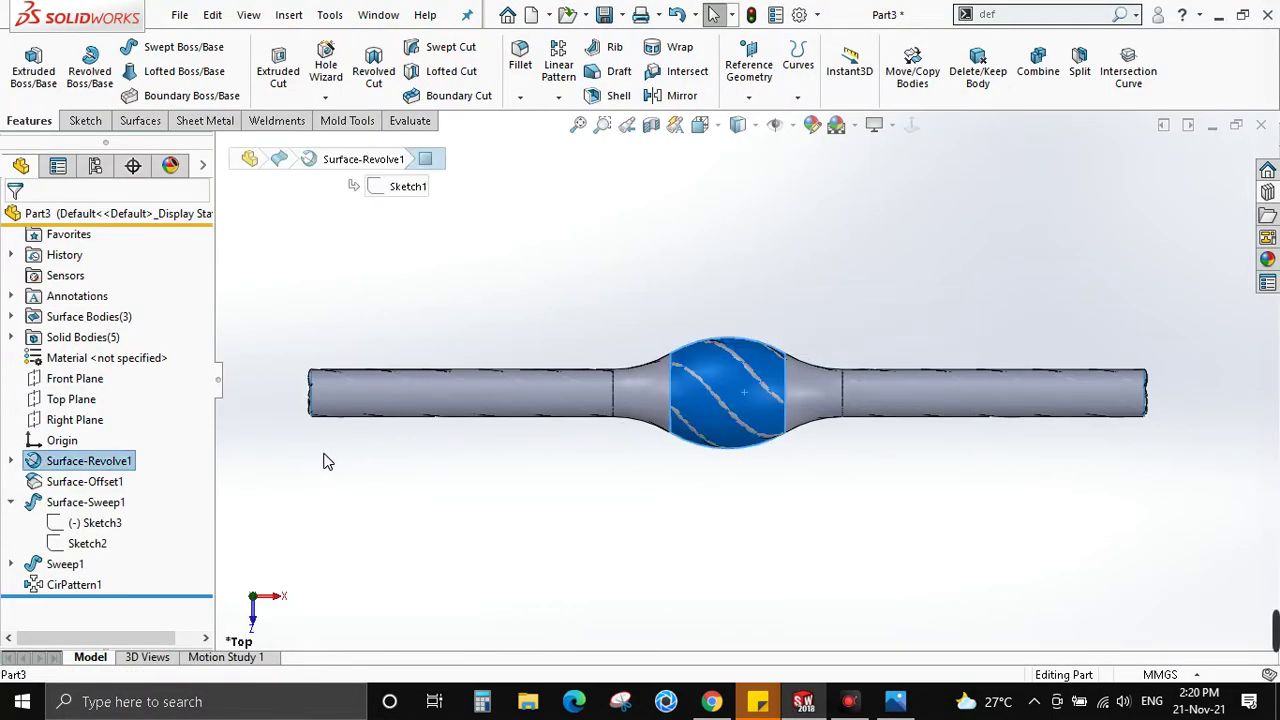
pyautogui.rightClick(62, 466)
pyautogui.click(90, 320)
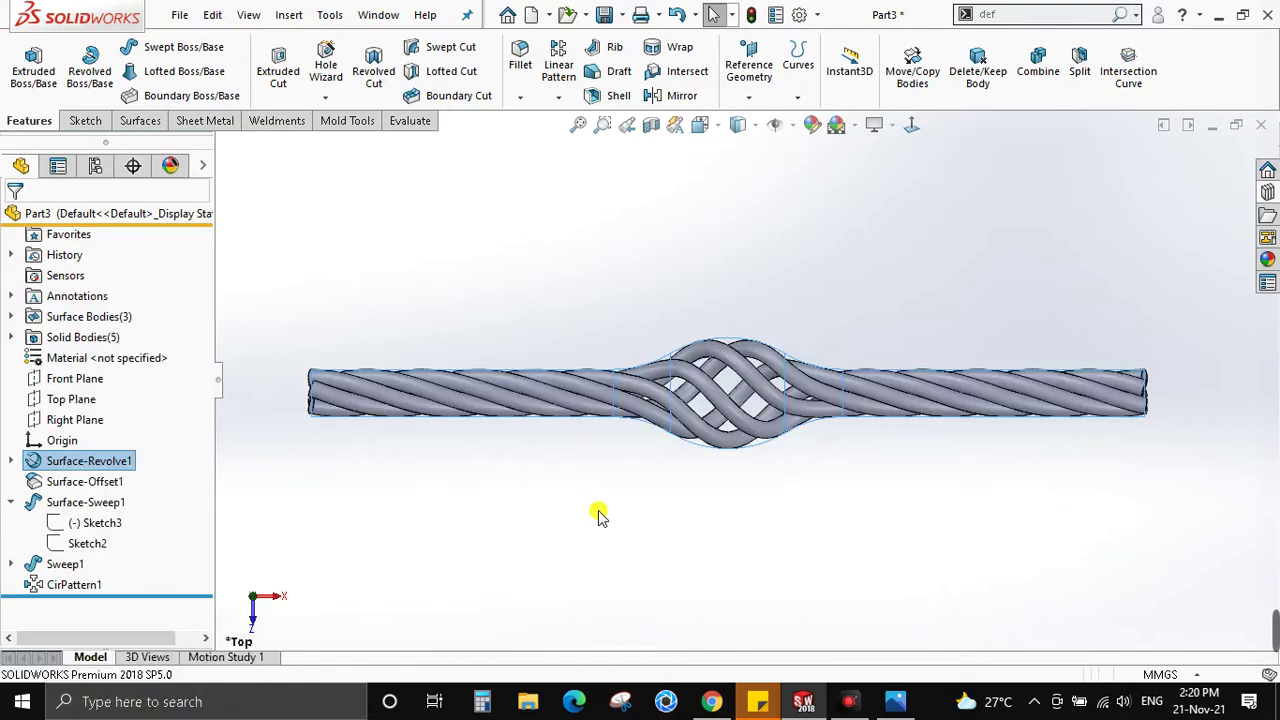
pyautogui.click(840, 524)
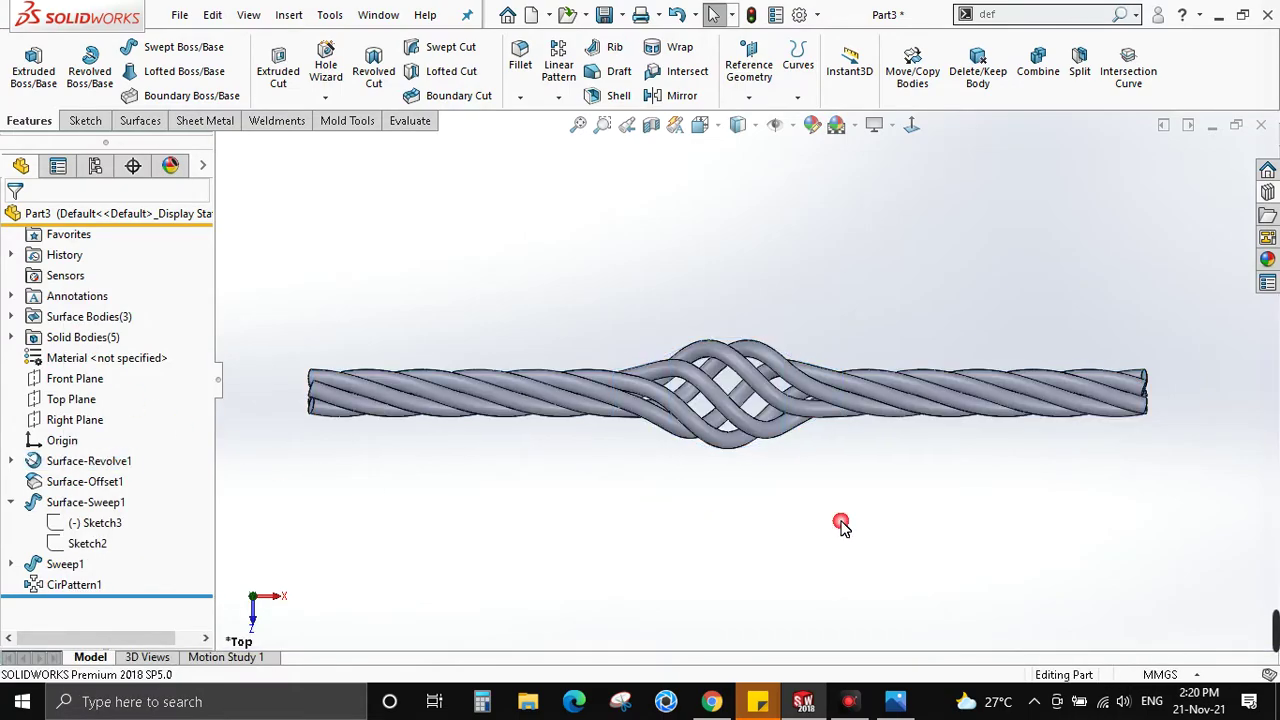
pyautogui.click(82, 461)
pyautogui.hotkey('alt', 'Tab')
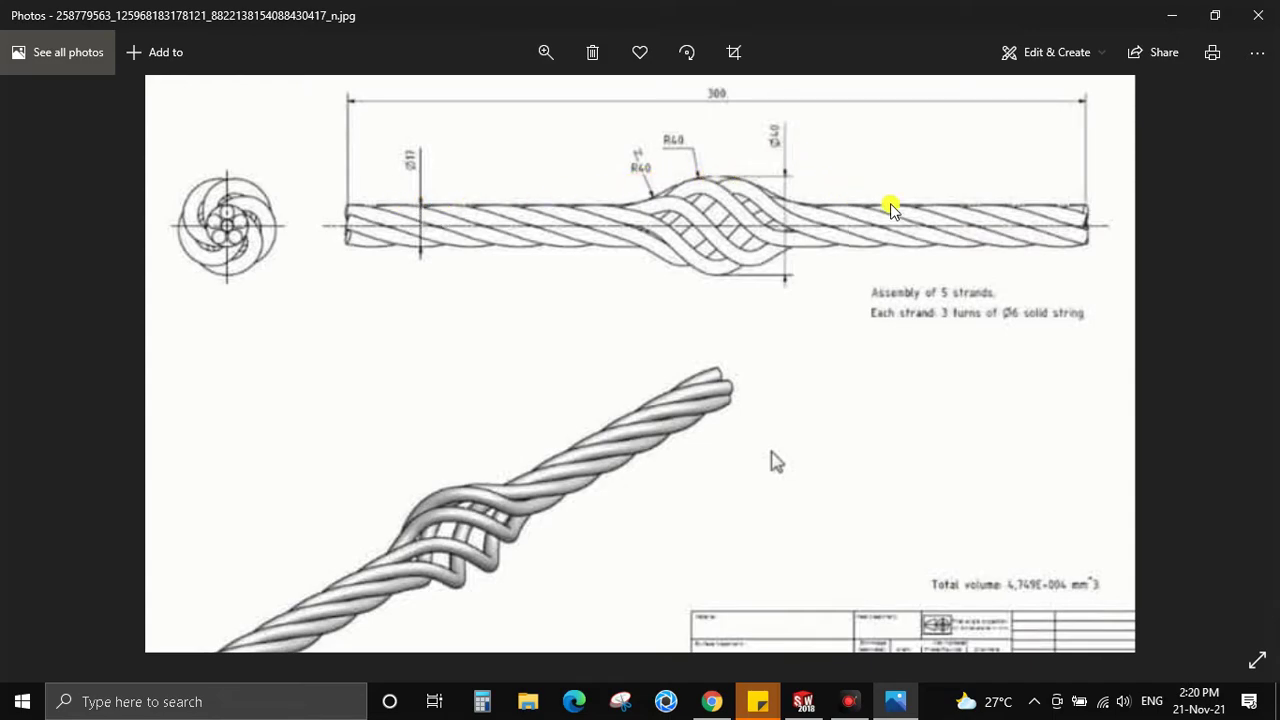
pyautogui.hotkey('alt', 'Tab')
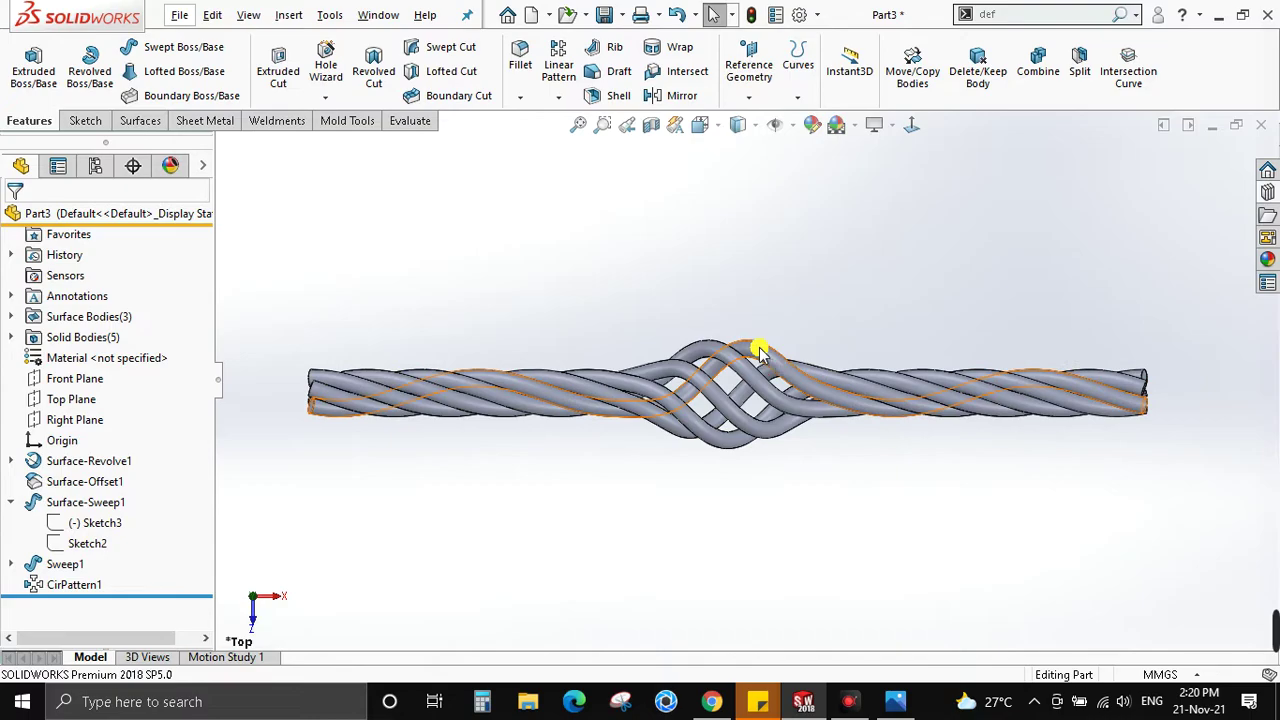
pyautogui.hotkey('alt', 'Tab')
pyautogui.hotkey('alt', 'Tab')
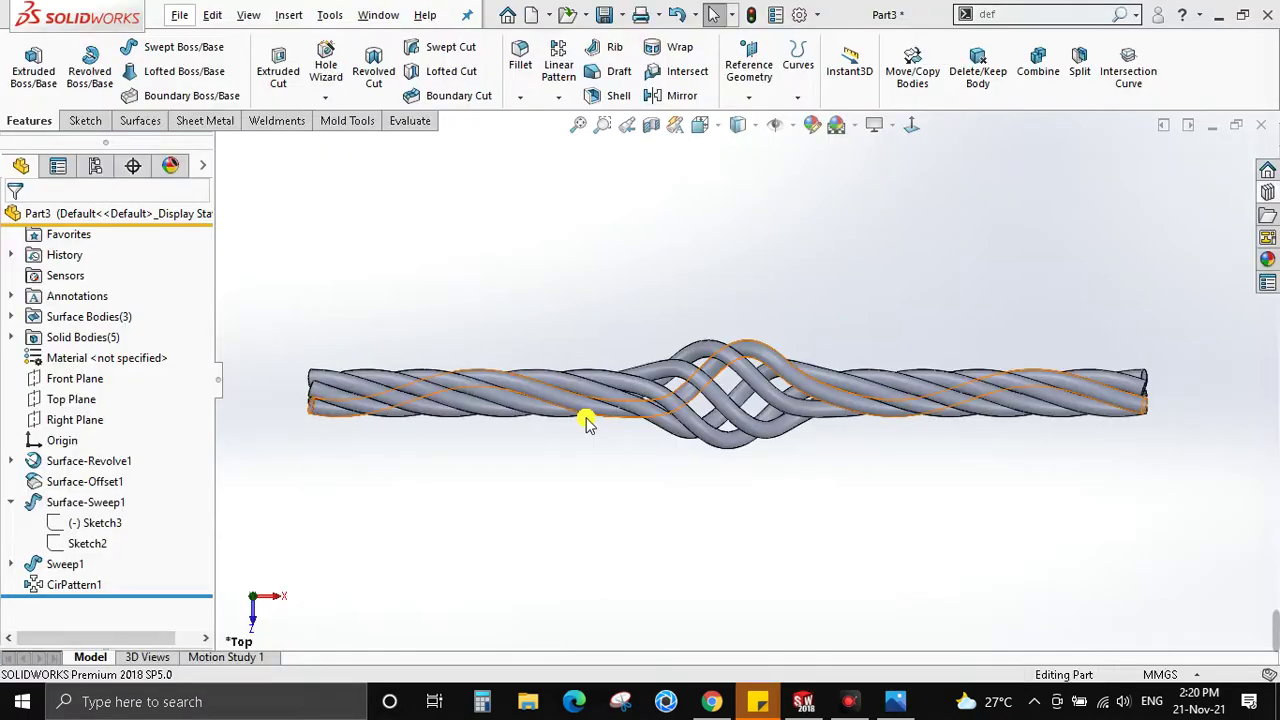
pyautogui.hotkey('alt', 'Tab')
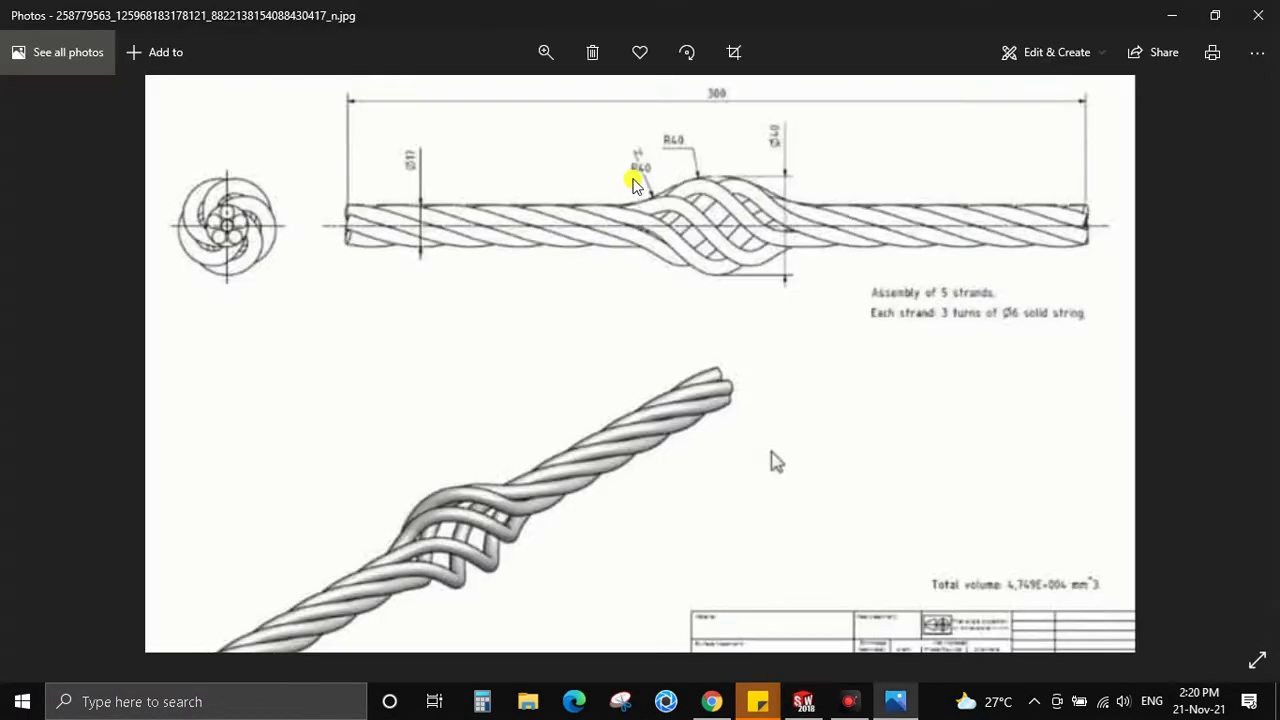
pyautogui.hotkey('alt', 'Tab')
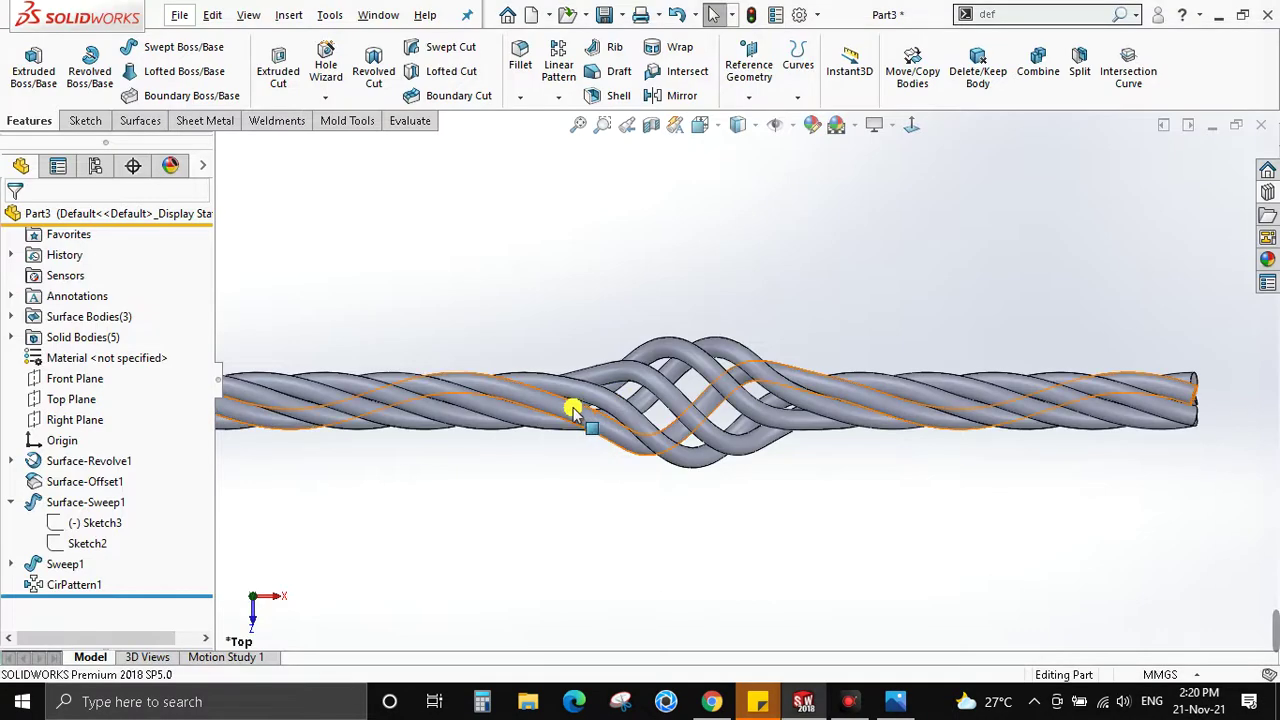
pyautogui.hotkey('alt', 'Tab')
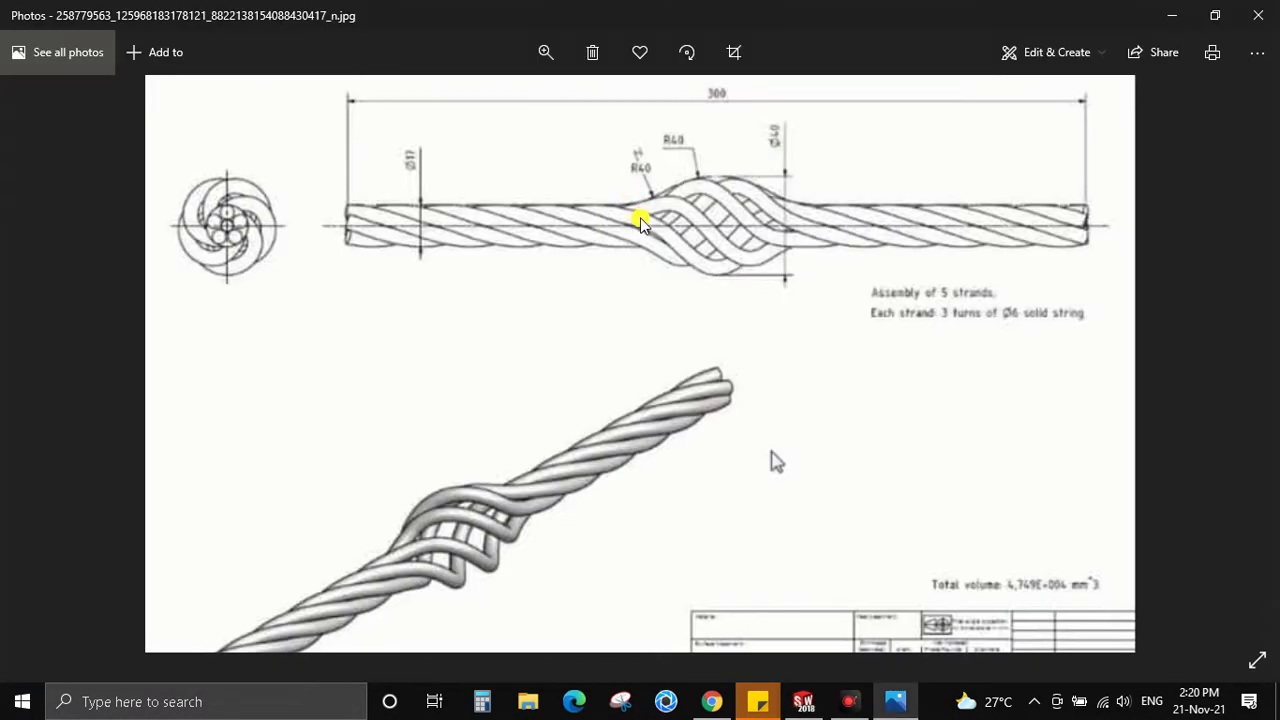
pyautogui.hotkey('alt', 'Tab')
pyautogui.click(630, 428)
pyautogui.click(596, 515)
pyautogui.hotkey('alt', 'Tab')
pyautogui.hotkey('alt', 'Tab')
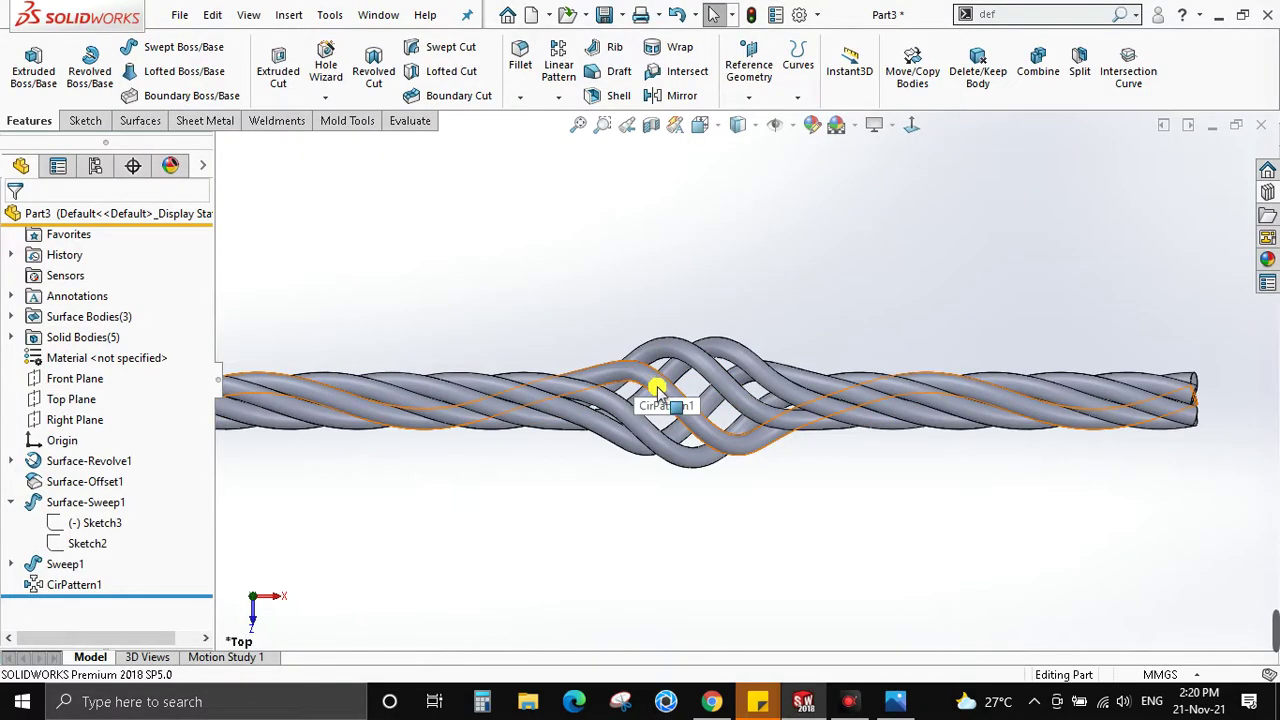
pyautogui.hotkey('alt', 'Tab')
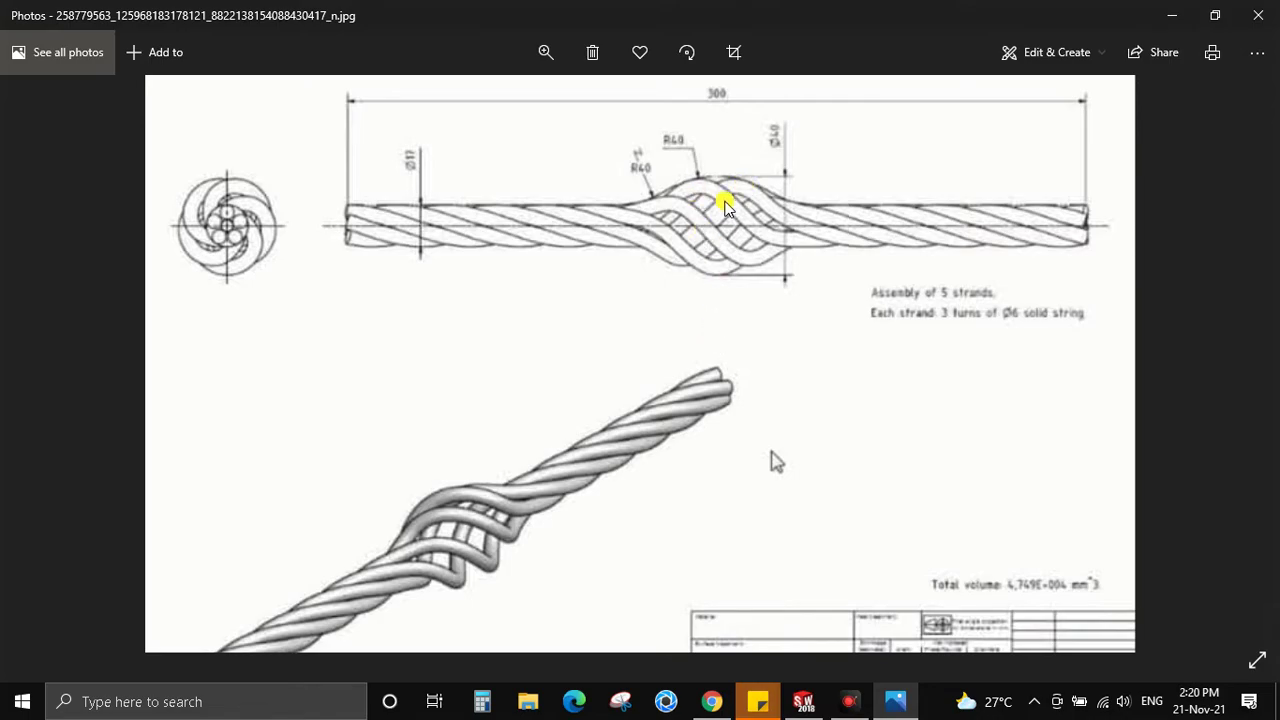
pyautogui.hotkey('alt', 'Tab')
pyautogui.click(686, 358)
pyautogui.hotkey('alt', 'Tab')
pyautogui.hotkey('alt', 'Tab')
pyautogui.click(790, 518)
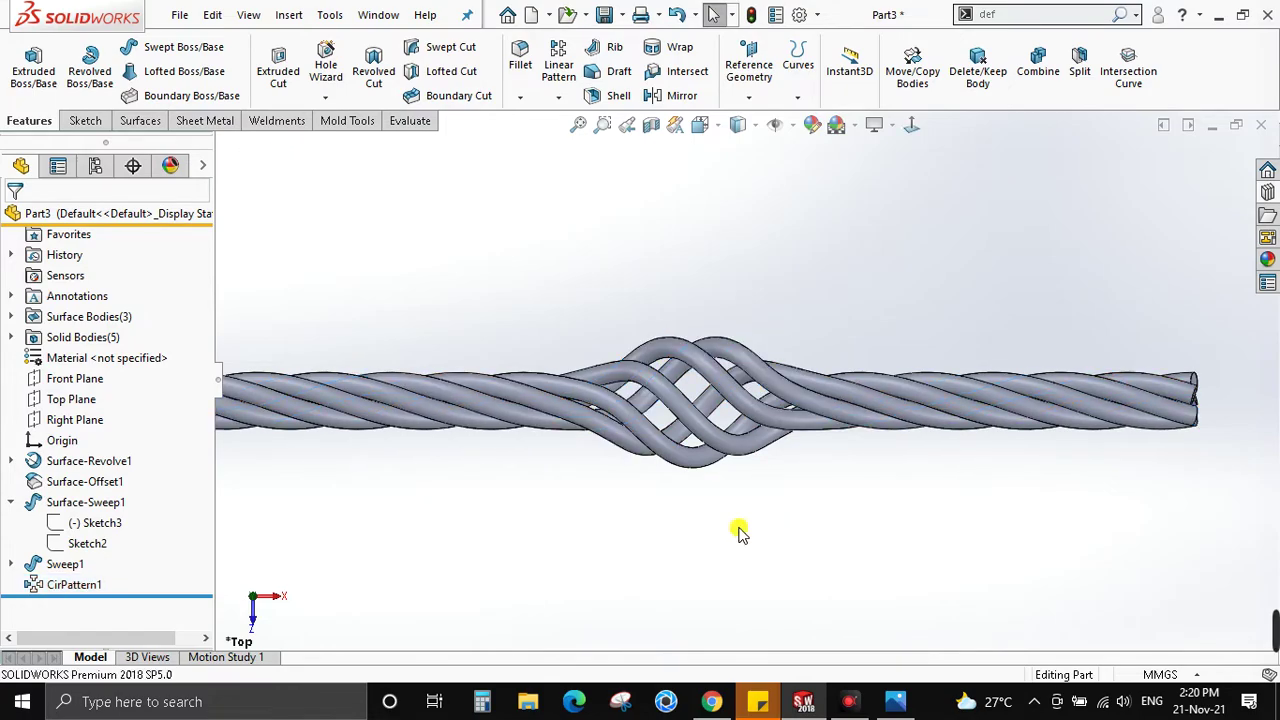
pyautogui.click(11, 462)
# Change Sketch1's bulge height dimension from 40 to 60 and view the rope from Front
pyautogui.click(86, 481)
pyautogui.moveTo(563, 480)
pyautogui.mouseDown(button='middle')
pyautogui.moveTo(766, 371)
pyautogui.moveTo(767, 505)
pyautogui.moveTo(617, 514)
pyautogui.moveTo(857, 409)
pyautogui.moveTo(831, 400)
pyautogui.mouseUp(button='middle')
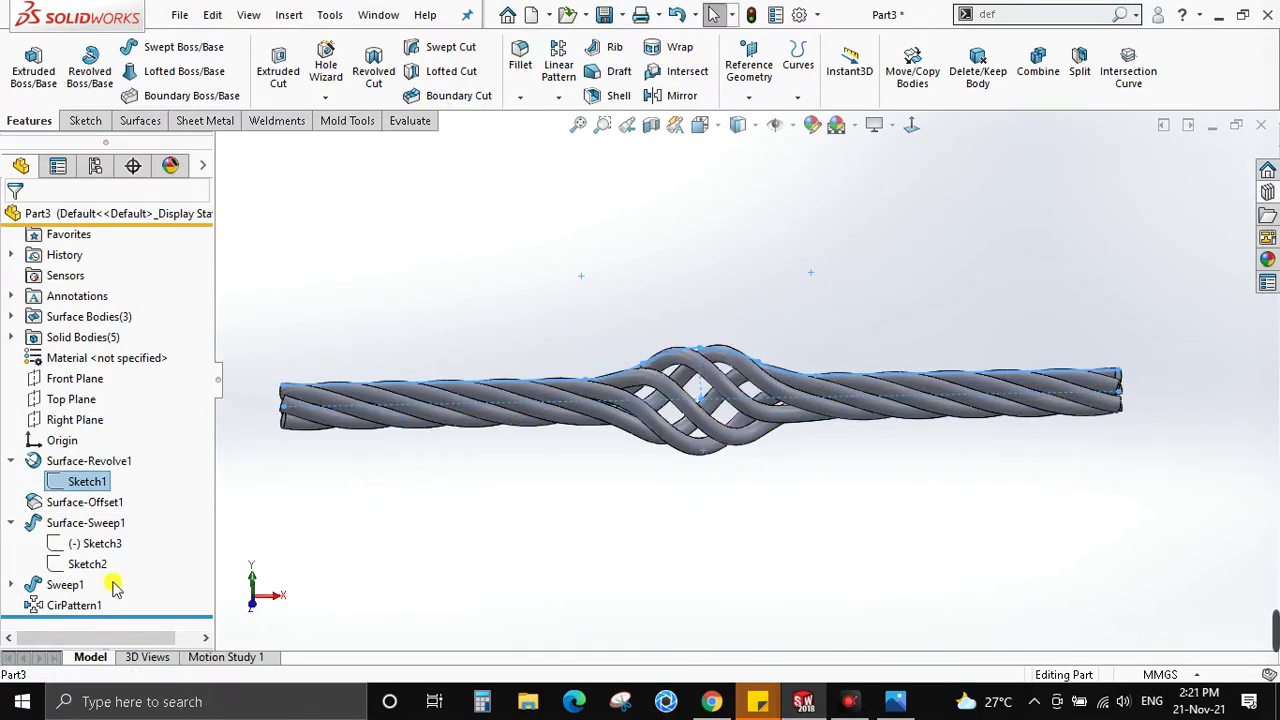
pyautogui.doubleClick(86, 481)
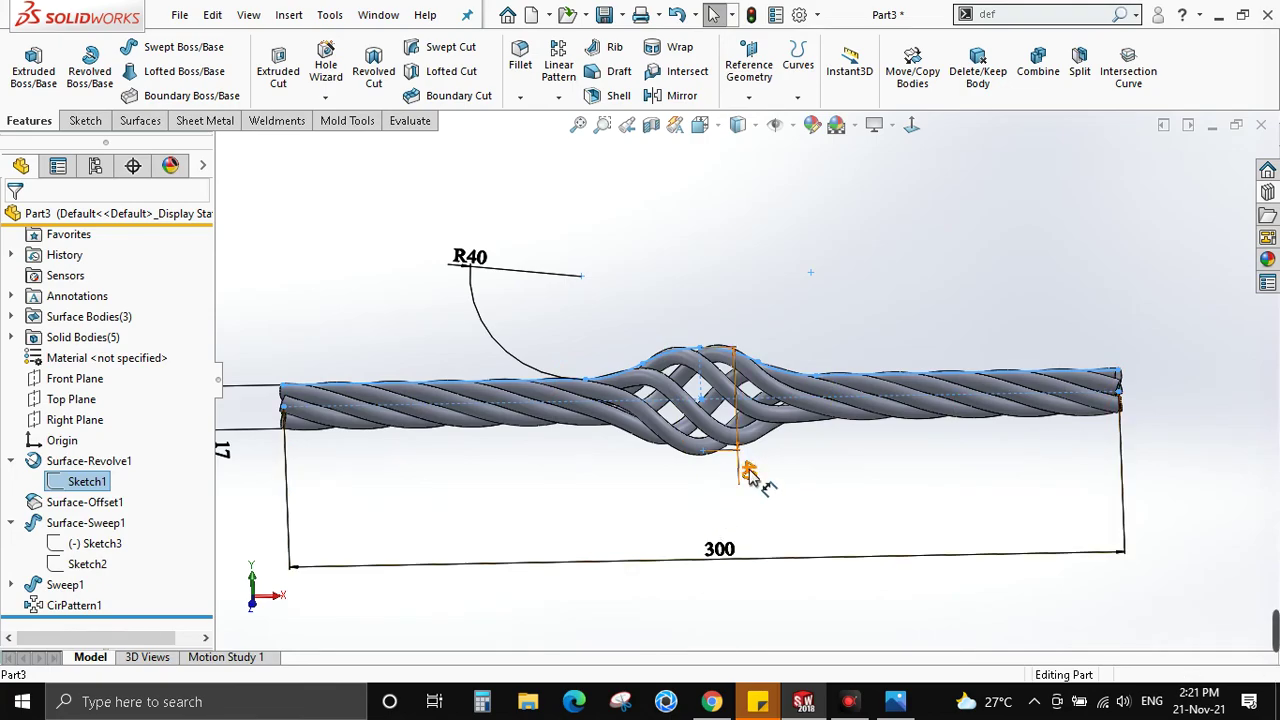
pyautogui.doubleClick(749, 470)
pyautogui.write('60')
pyautogui.press('Return')
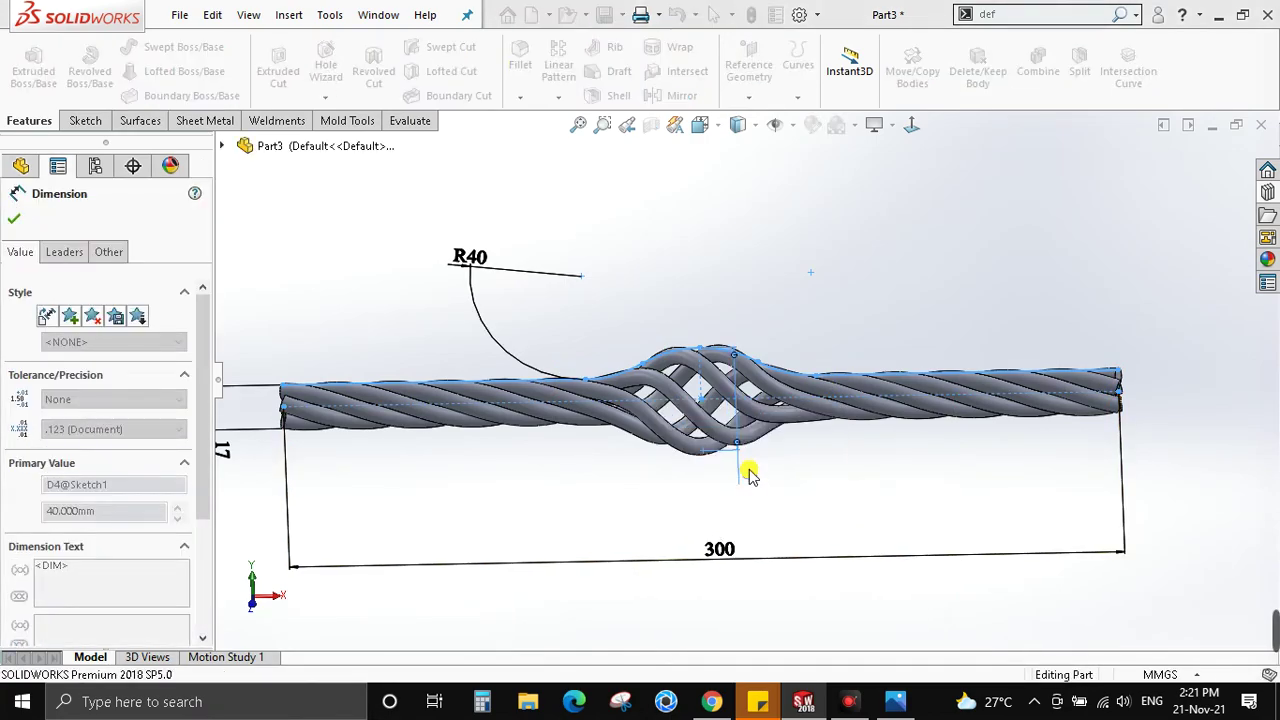
pyautogui.click(755, 15)
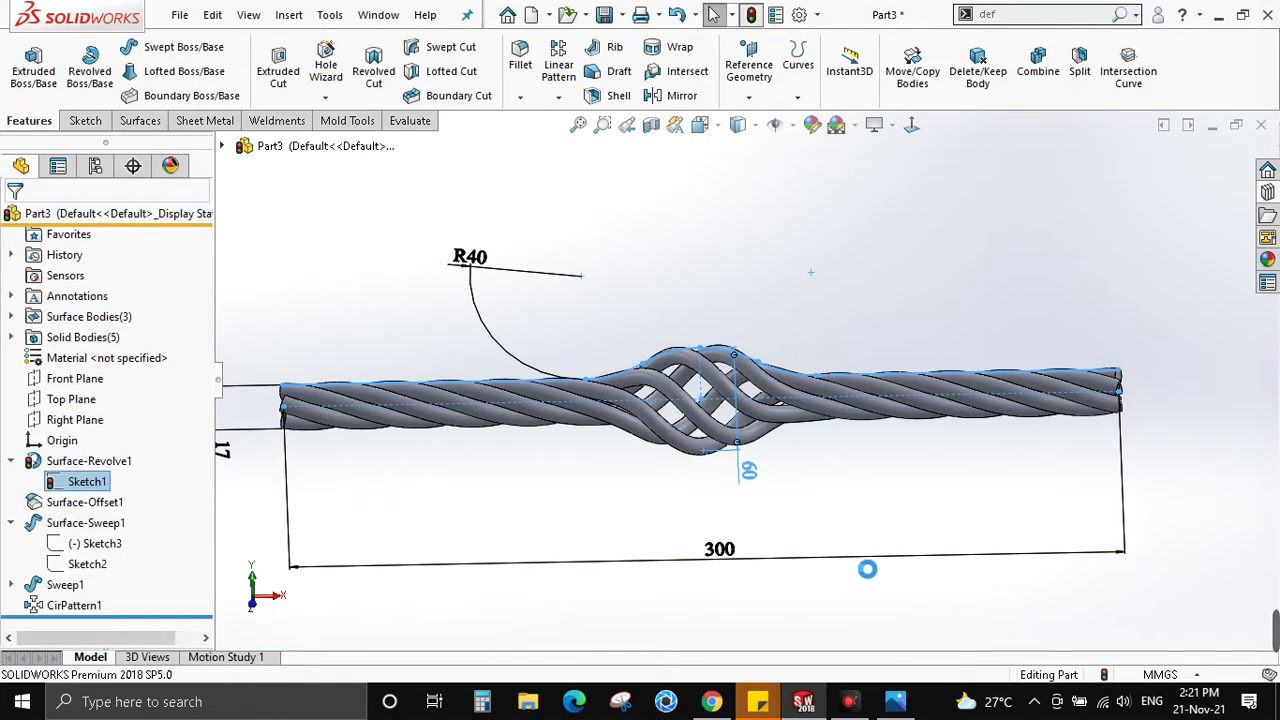
pyautogui.click(860, 540)
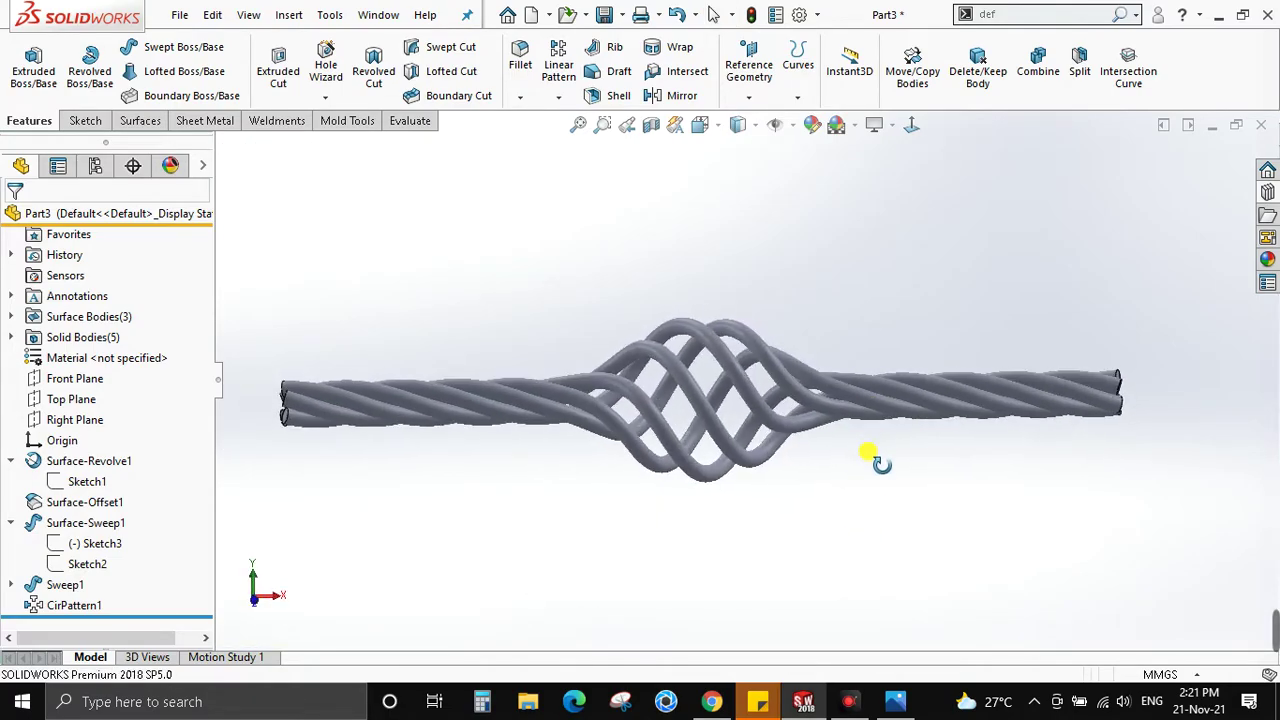
pyautogui.press('space')
pyautogui.click(583, 472)
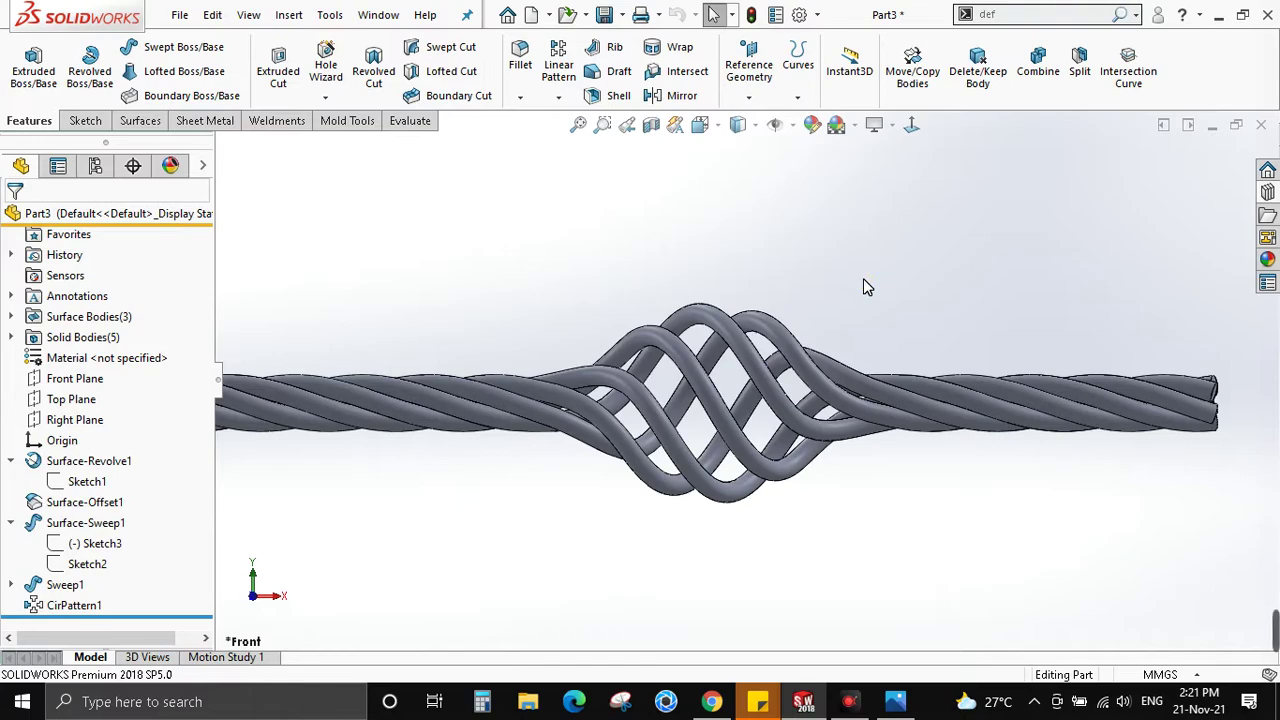
pyautogui.hotkey('alt', 'Tab')
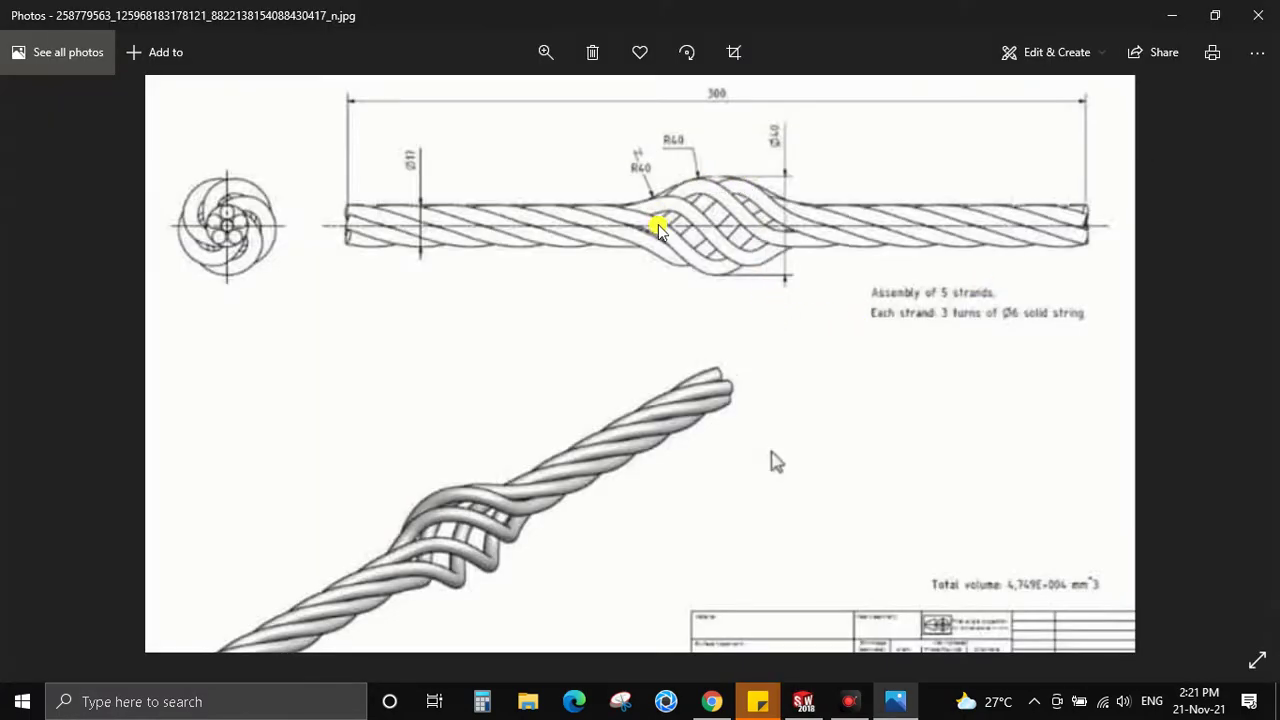
pyautogui.hotkey('alt', 'Tab')
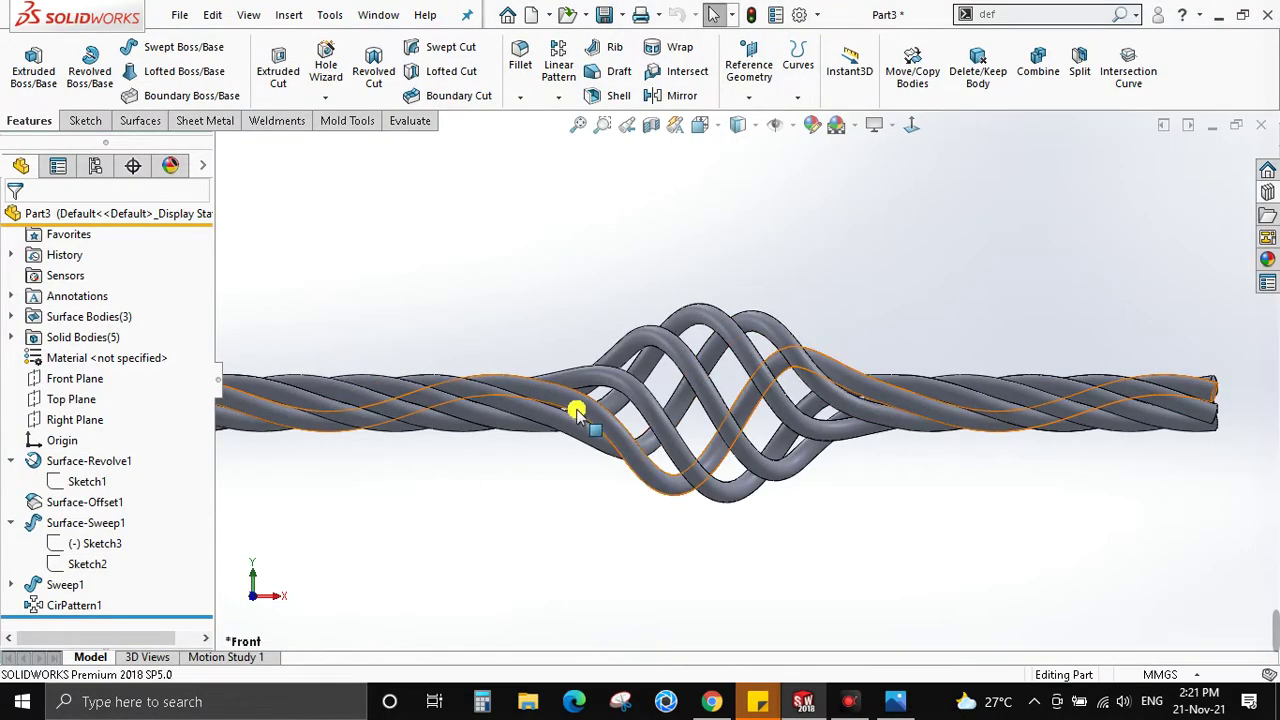
pyautogui.hotkey('alt', 'Tab')
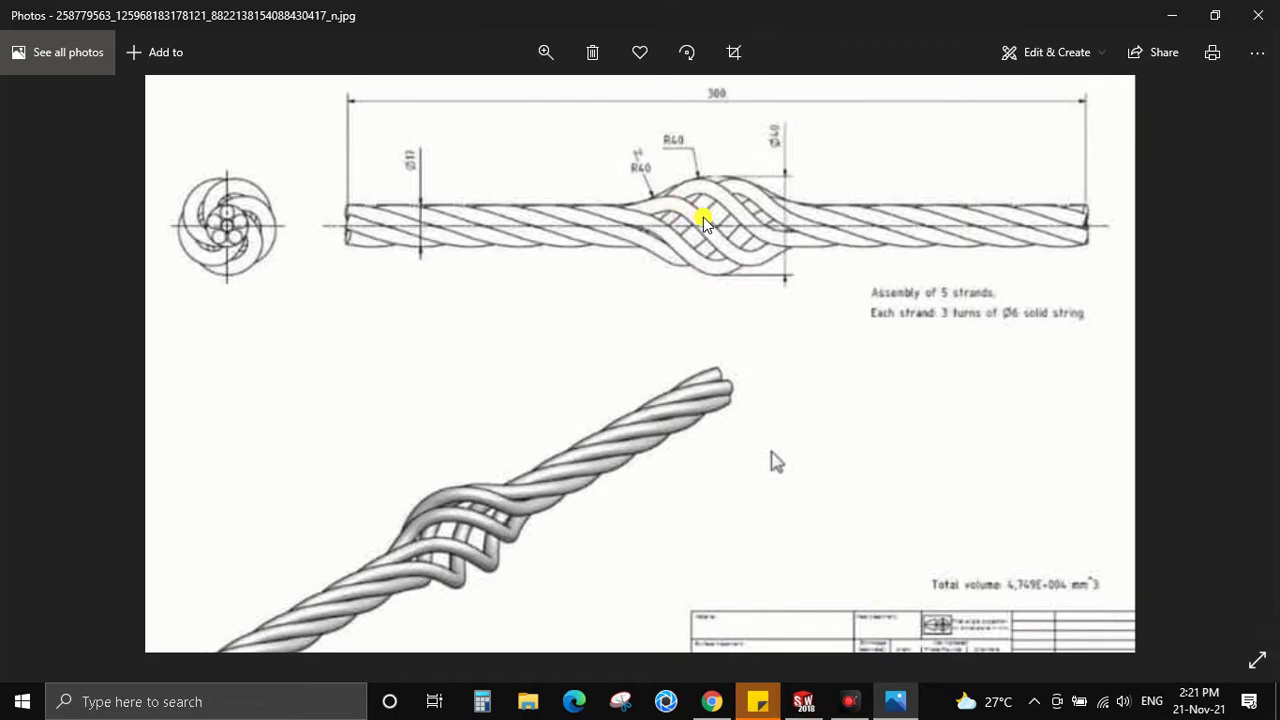
pyautogui.hotkey('alt', 'Tab')
pyautogui.moveTo(760, 343)
pyautogui.mouseDown(button='middle')
pyautogui.moveTo(791, 314)
pyautogui.moveTo(771, 271)
pyautogui.moveTo(820, 337)
pyautogui.mouseUp(button='middle')
pyautogui.press('space')
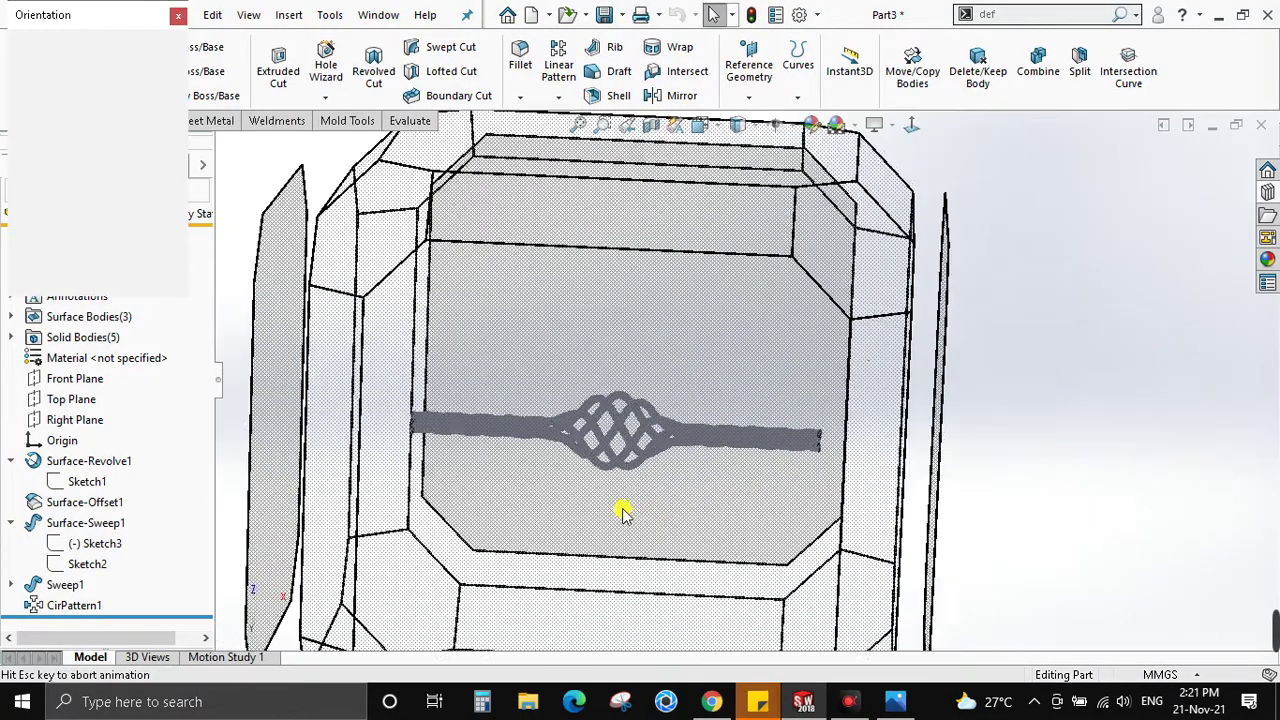
pyautogui.click(597, 458)
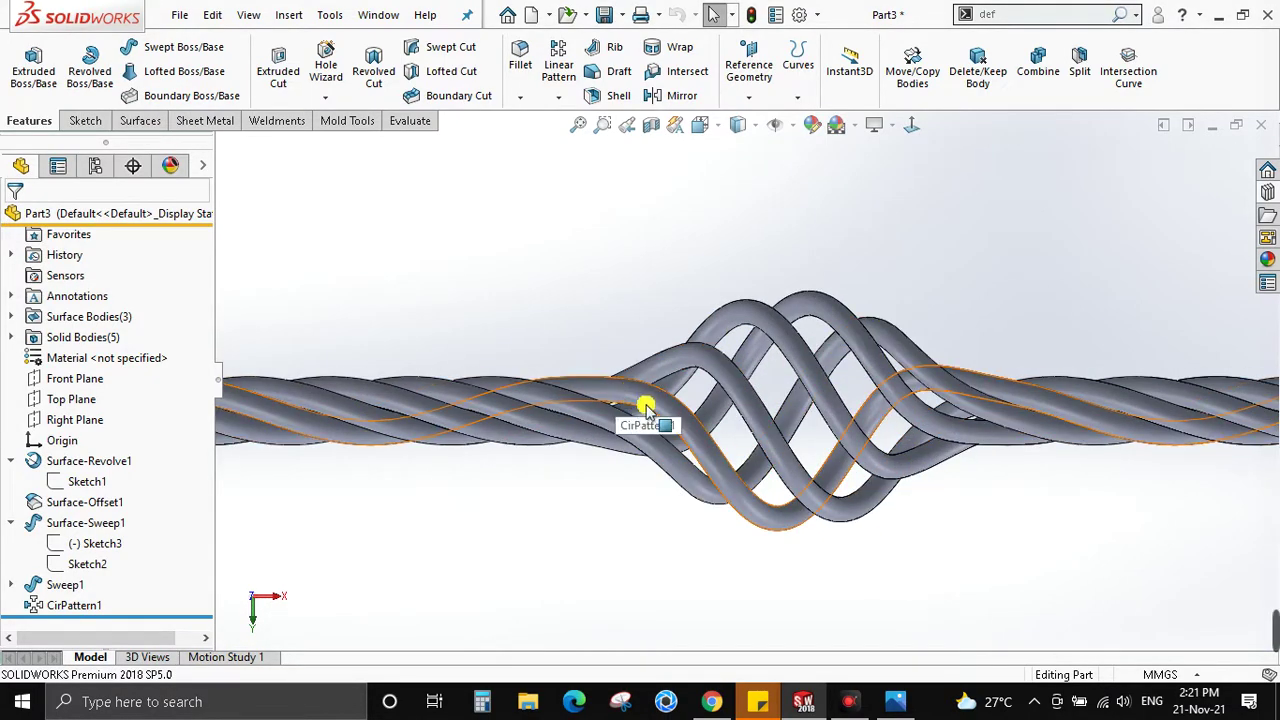
pyautogui.hotkey('alt', 'Tab')
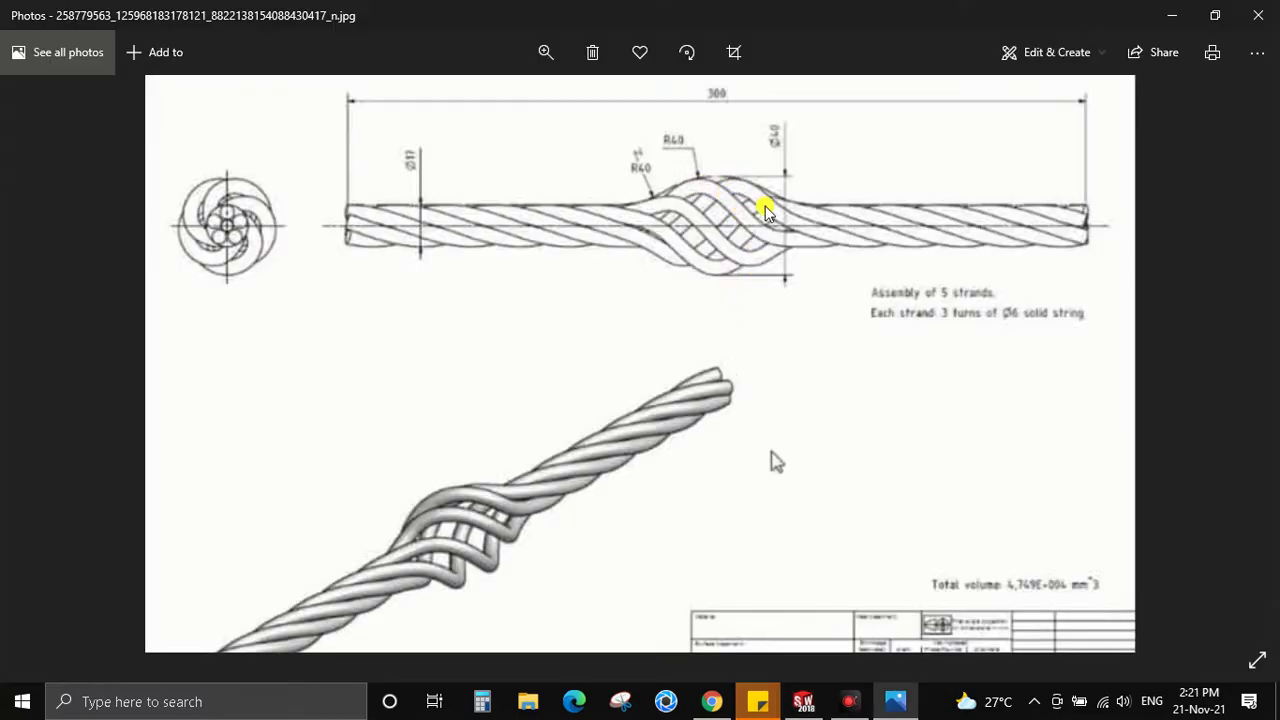
pyautogui.hotkey('alt', 'Tab')
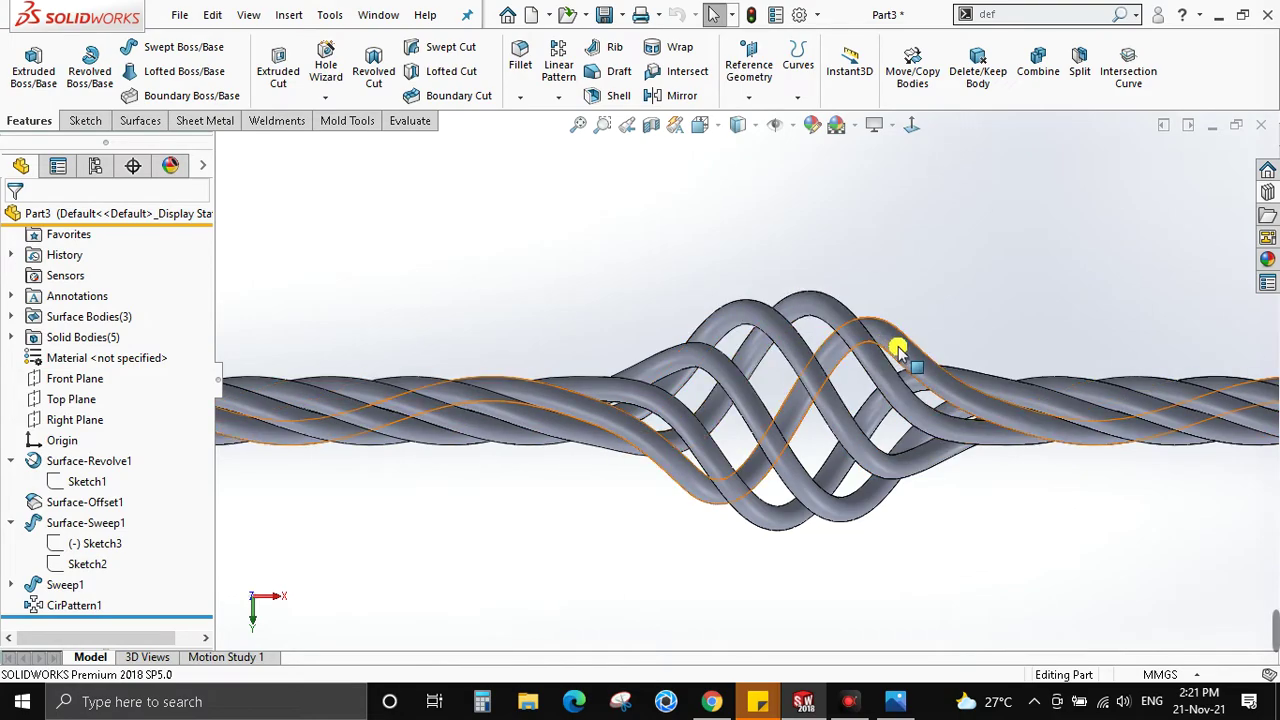
pyautogui.click(893, 357)
pyautogui.press('f')
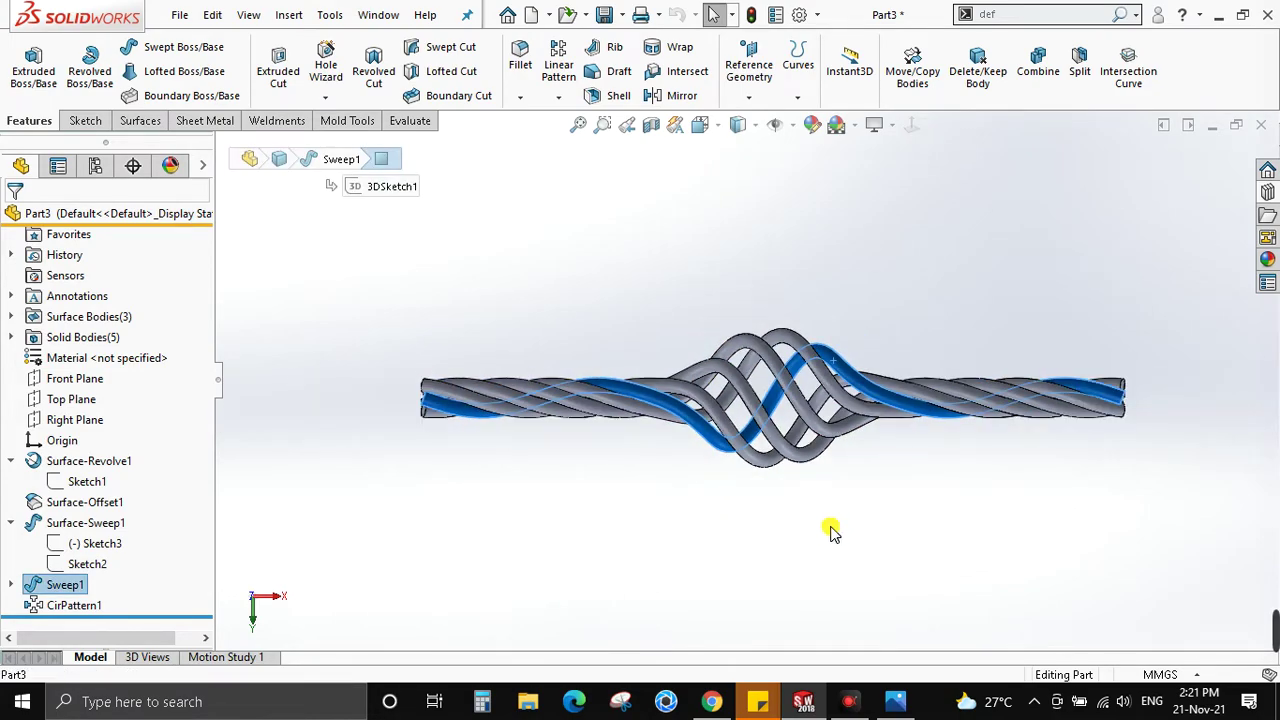
pyautogui.hotkey('alt', 'Tab')
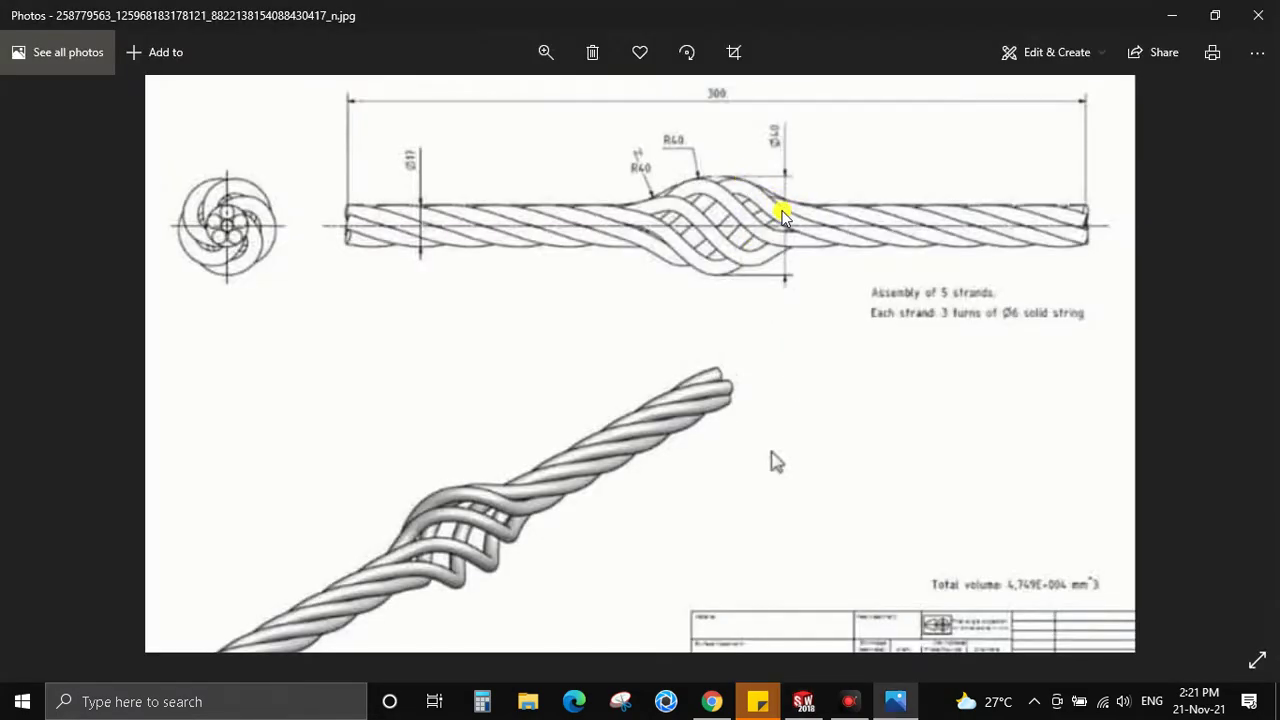
pyautogui.hotkey('alt', 'Tab')
pyautogui.click(87, 481)
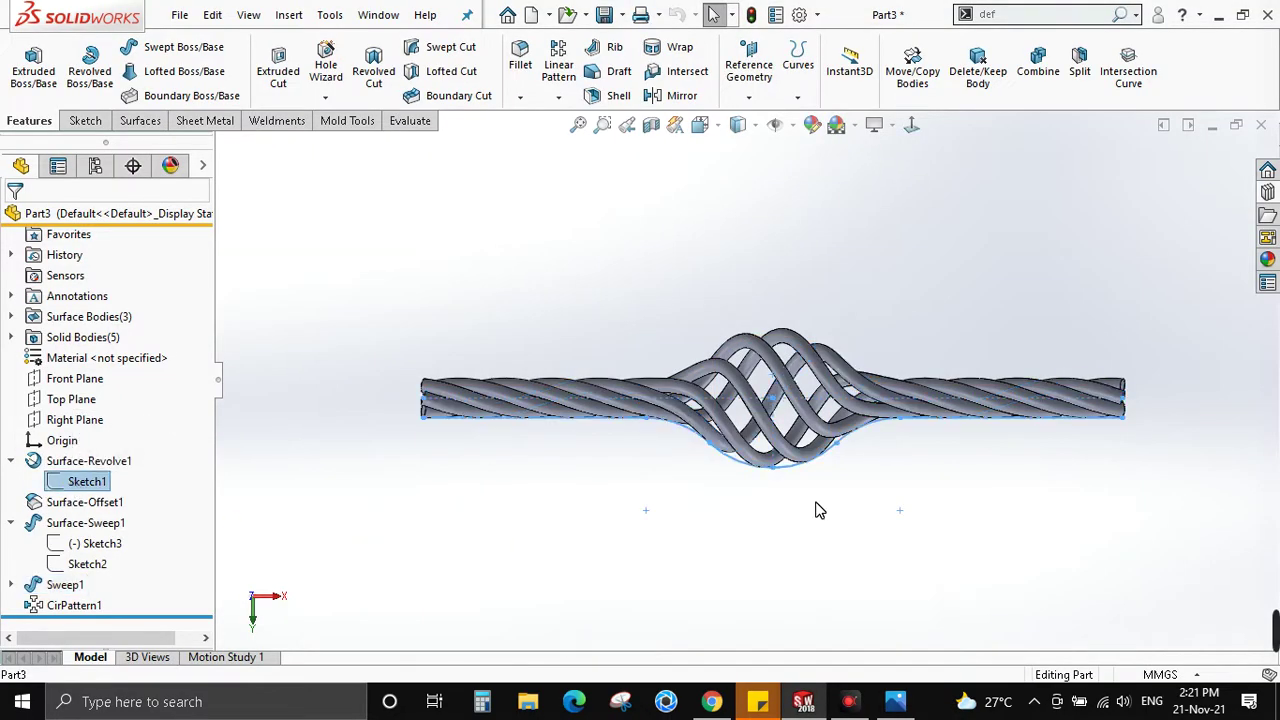
# Set Sketch1's bulge height dimension back from 60 to 40
pyautogui.moveTo(814, 508); pyautogui.dragTo(820, 463, button='middle')
pyautogui.doubleClick(87, 483)
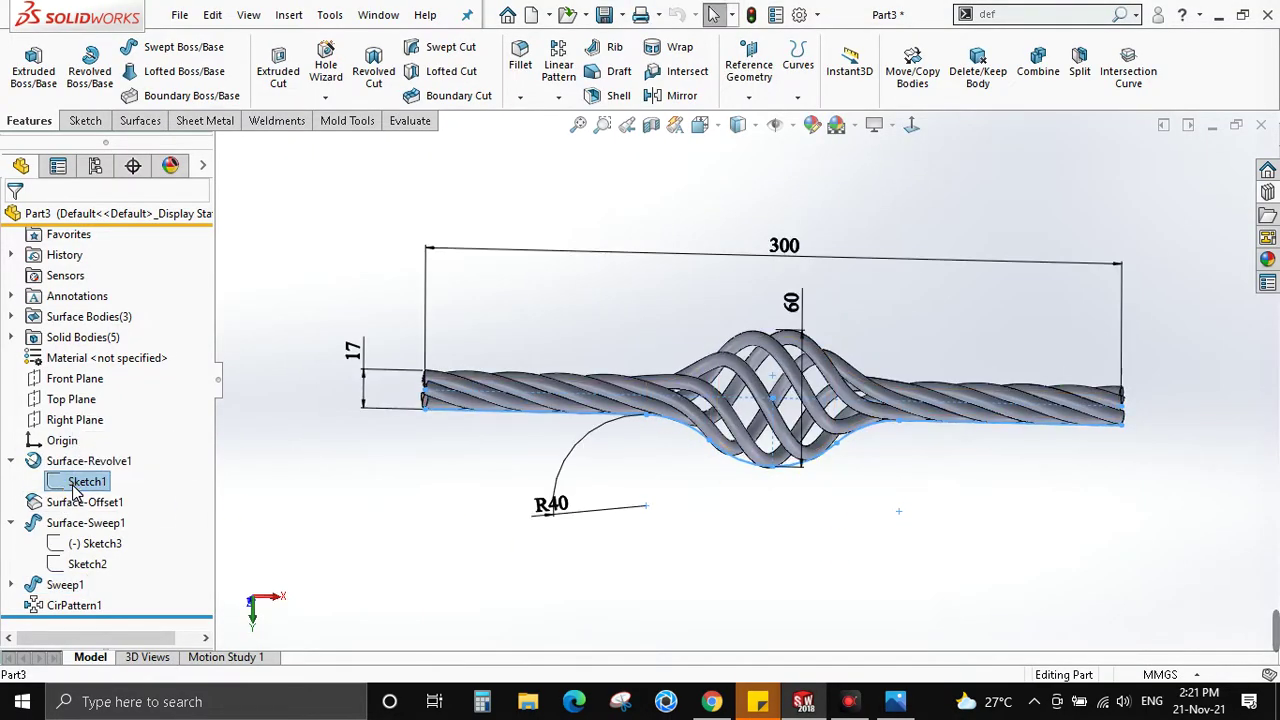
pyautogui.doubleClick(791, 302)
pyautogui.write('40')
pyautogui.press('Return')
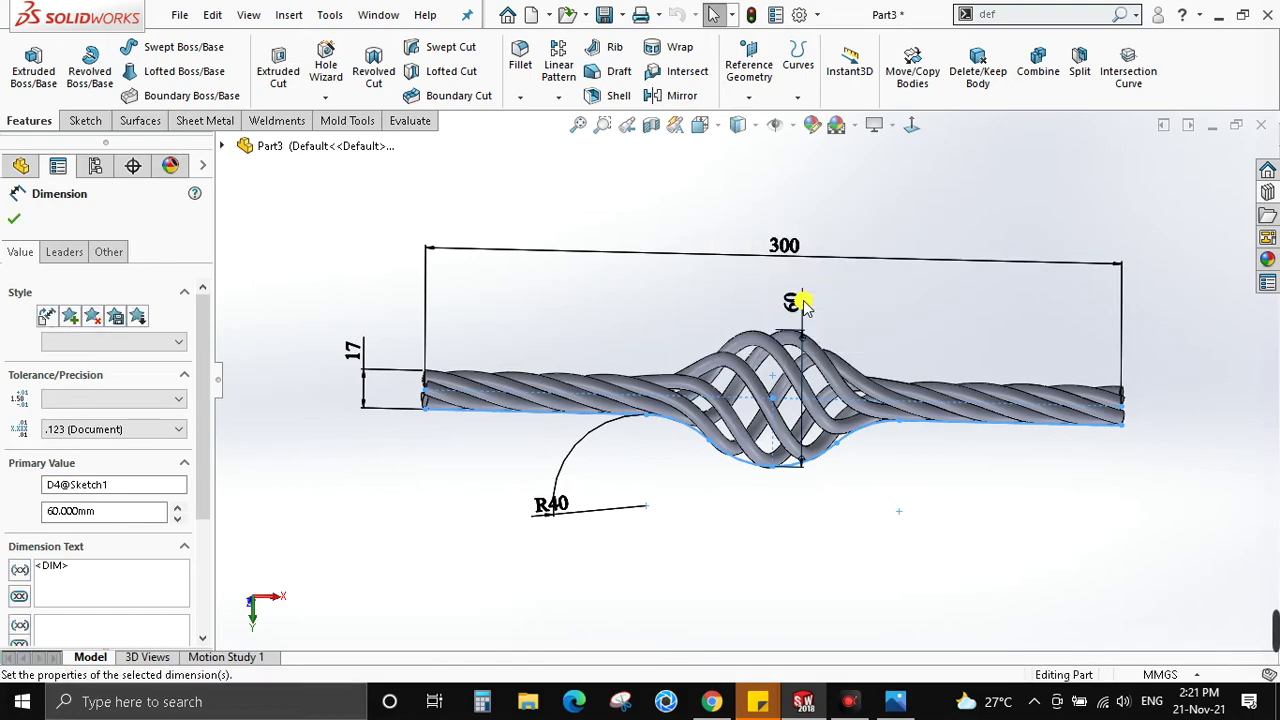
pyautogui.click(751, 14)
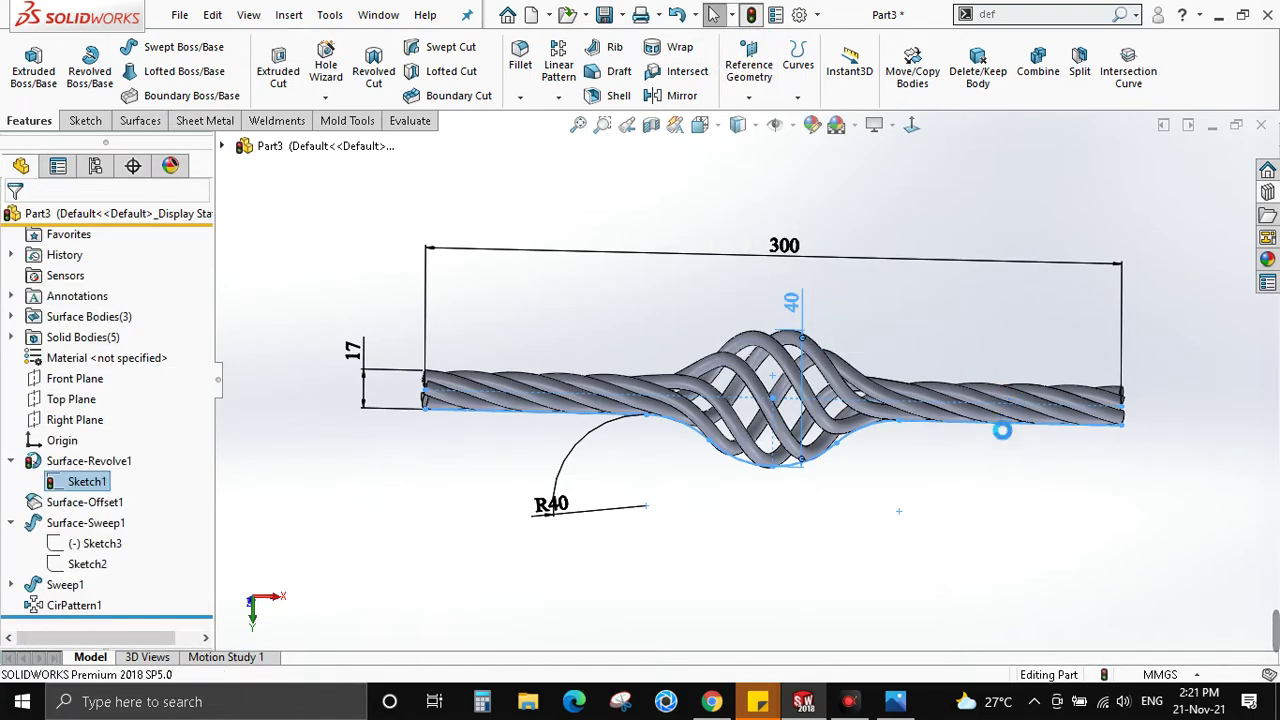
pyautogui.click(877, 541)
# Zoom into the rope and compare it against the reference drawing
pyautogui.scroll(-1, 766, 380)
pyautogui.scroll(-2, 889, 386)
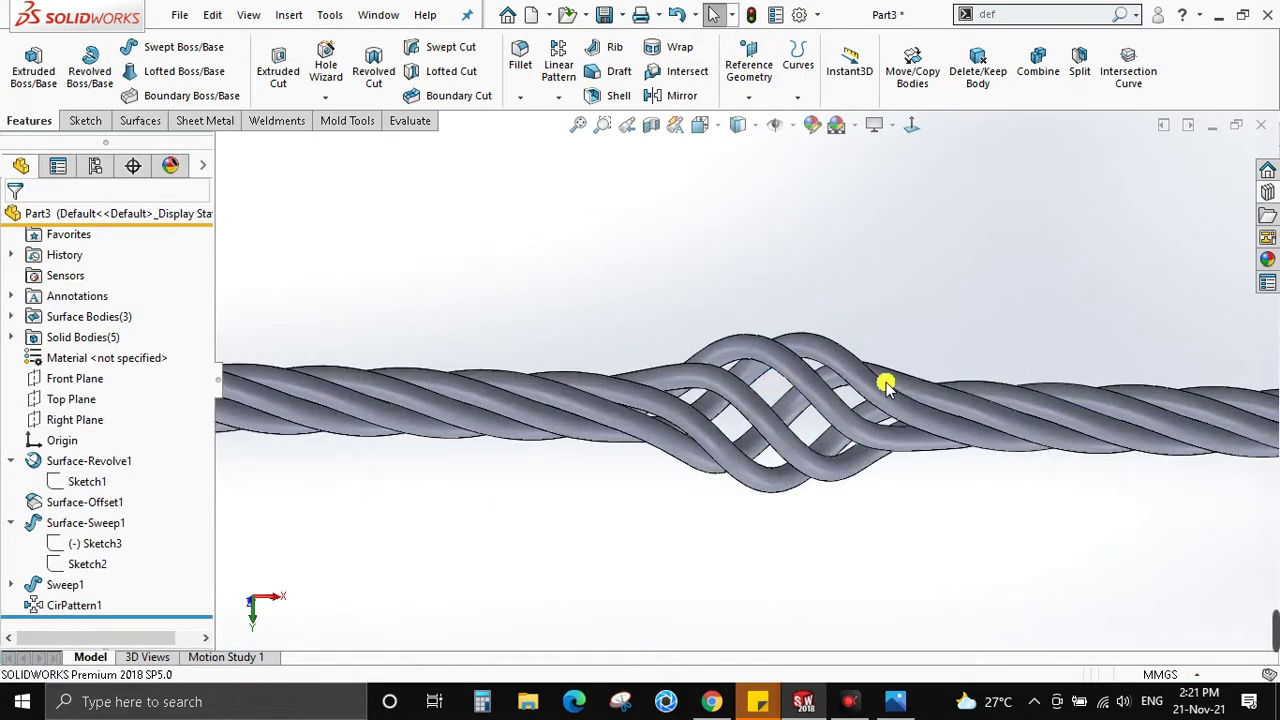
pyautogui.scroll(-1, 893, 383)
pyautogui.click(893, 383)
pyautogui.click(854, 250)
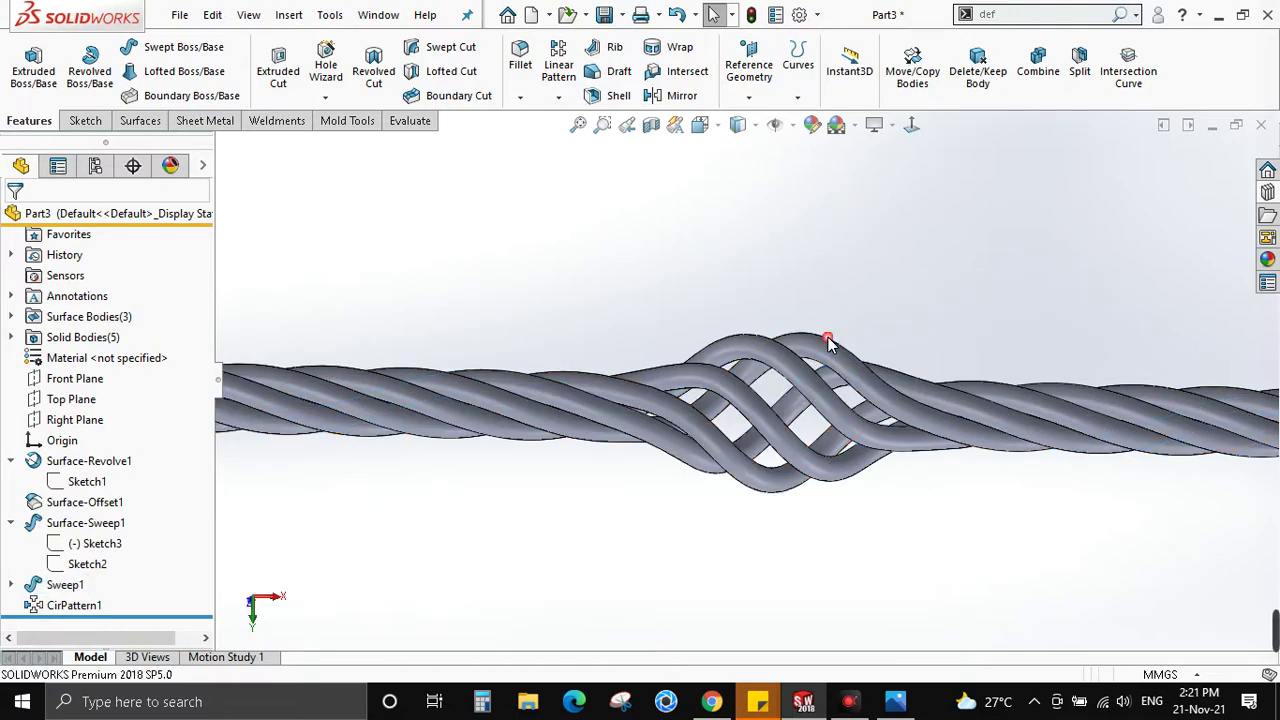
pyautogui.hotkey('alt', 'Tab')
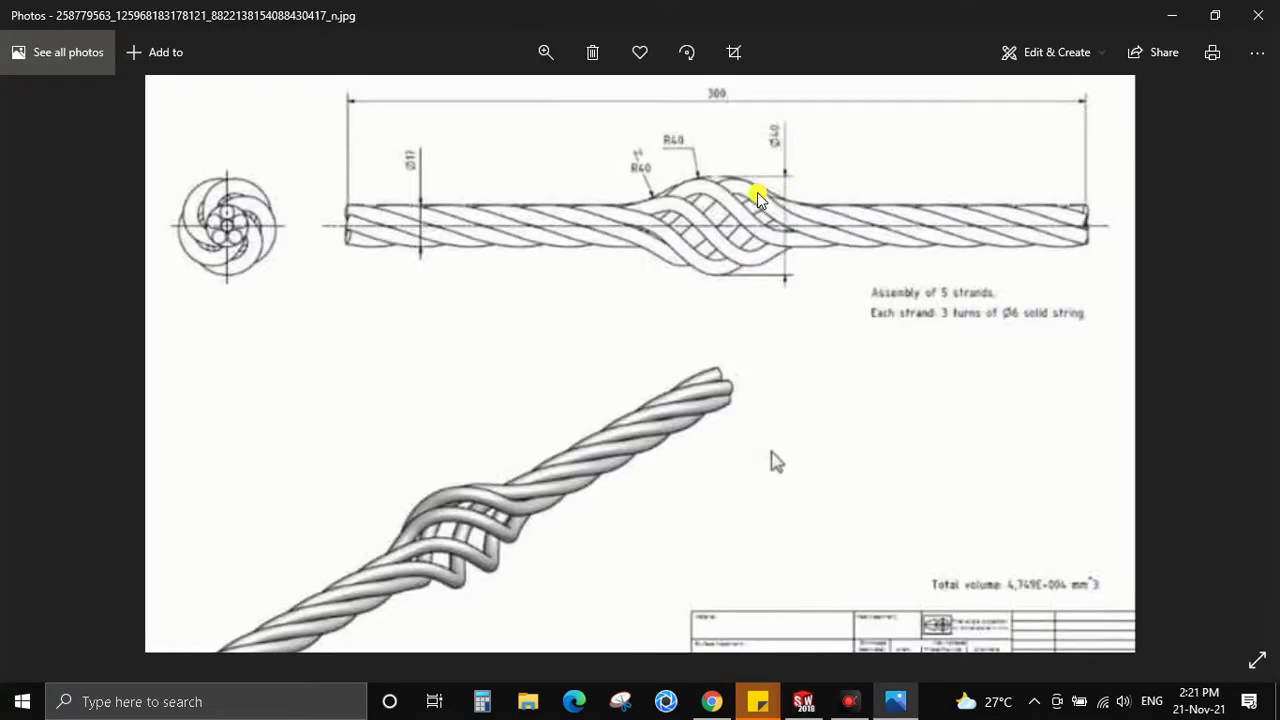
pyautogui.hotkey('alt', 'Tab')
pyautogui.hotkey('alt', 'Tab')
pyautogui.hotkey('alt', 'Tab')
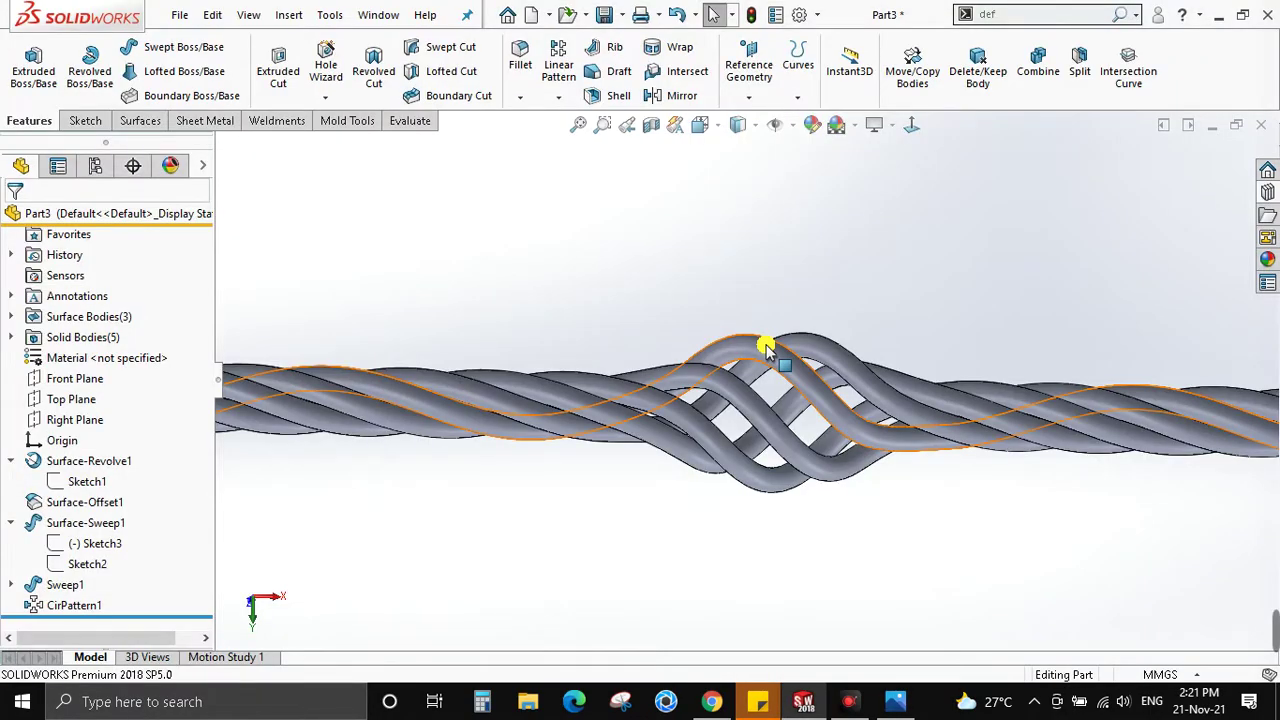
pyautogui.hotkey('alt', 'Tab')
pyautogui.hotkey('alt', 'Tab')
pyautogui.scroll(5, 779, 360)
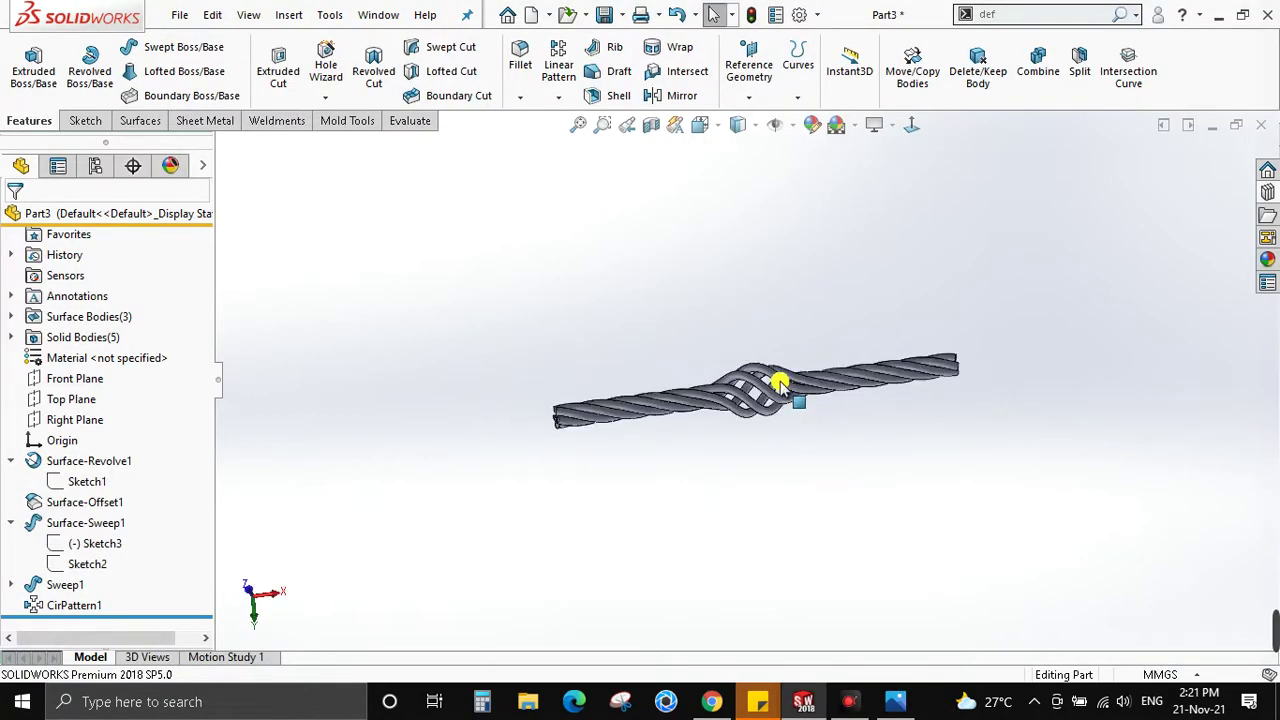
pyautogui.press('space')
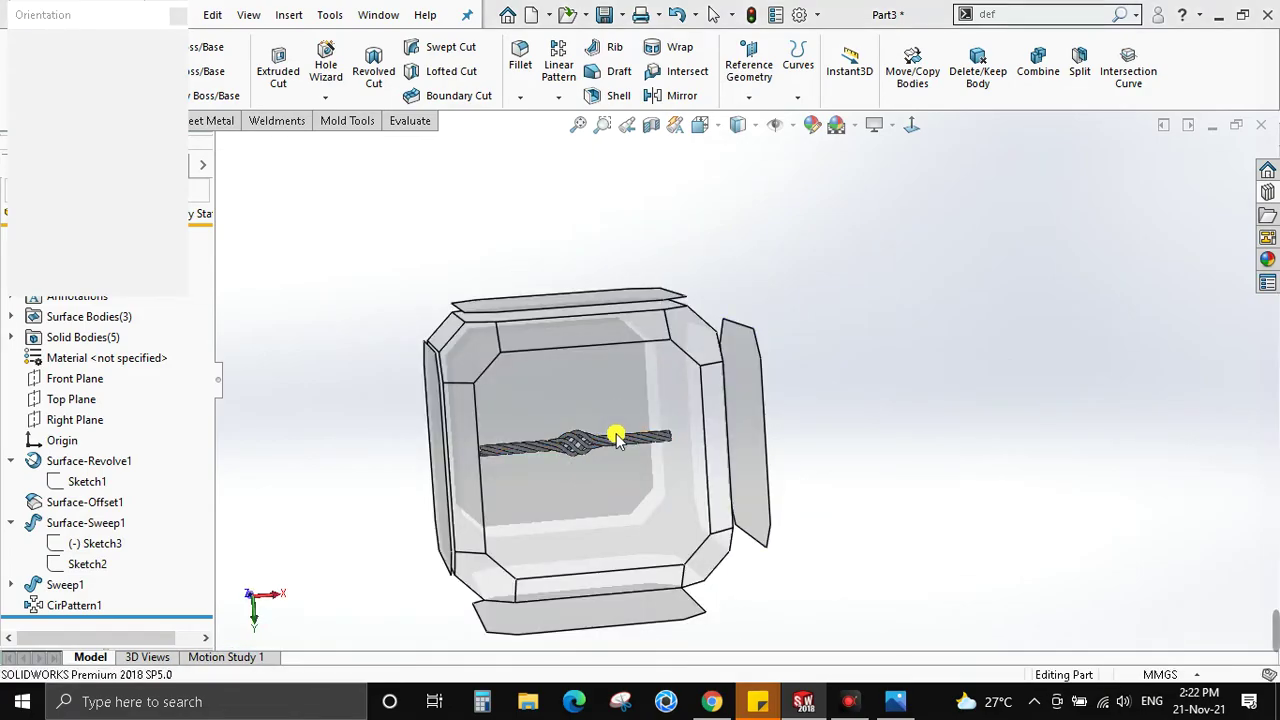
pyautogui.click(615, 437)
pyautogui.scroll(-2, 765, 360)
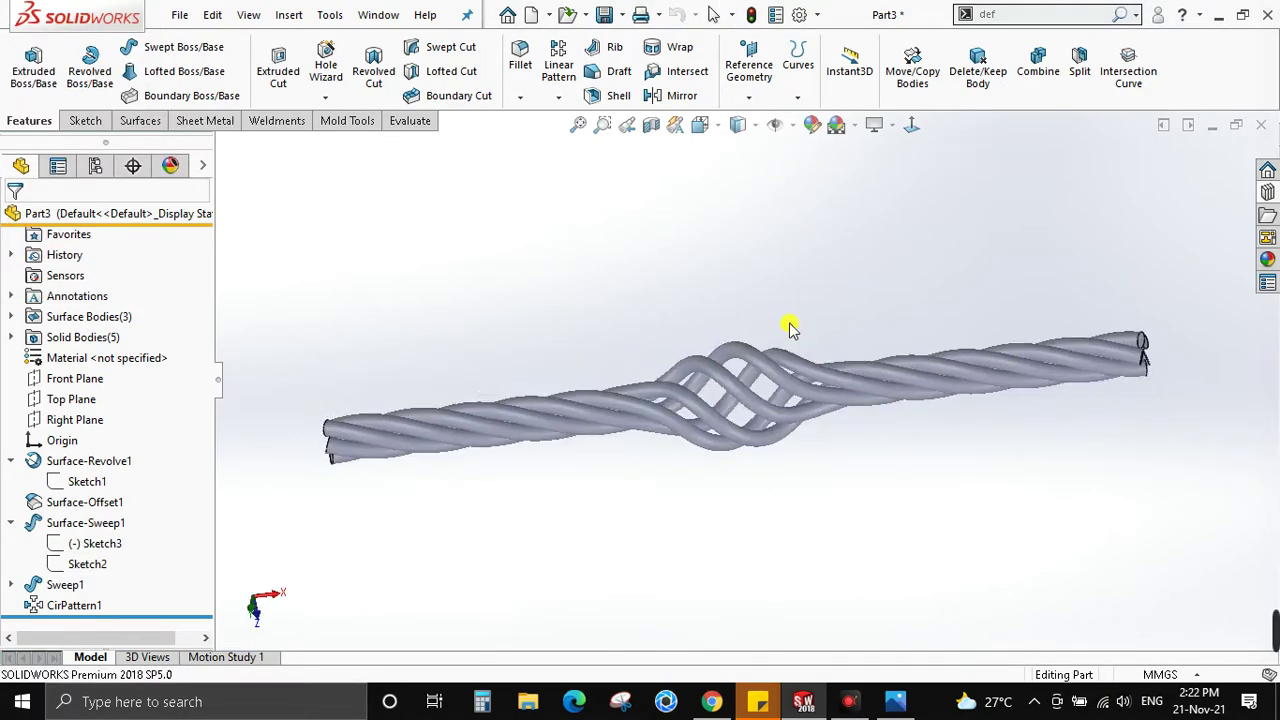
pyautogui.press('space')
pyautogui.click(586, 485)
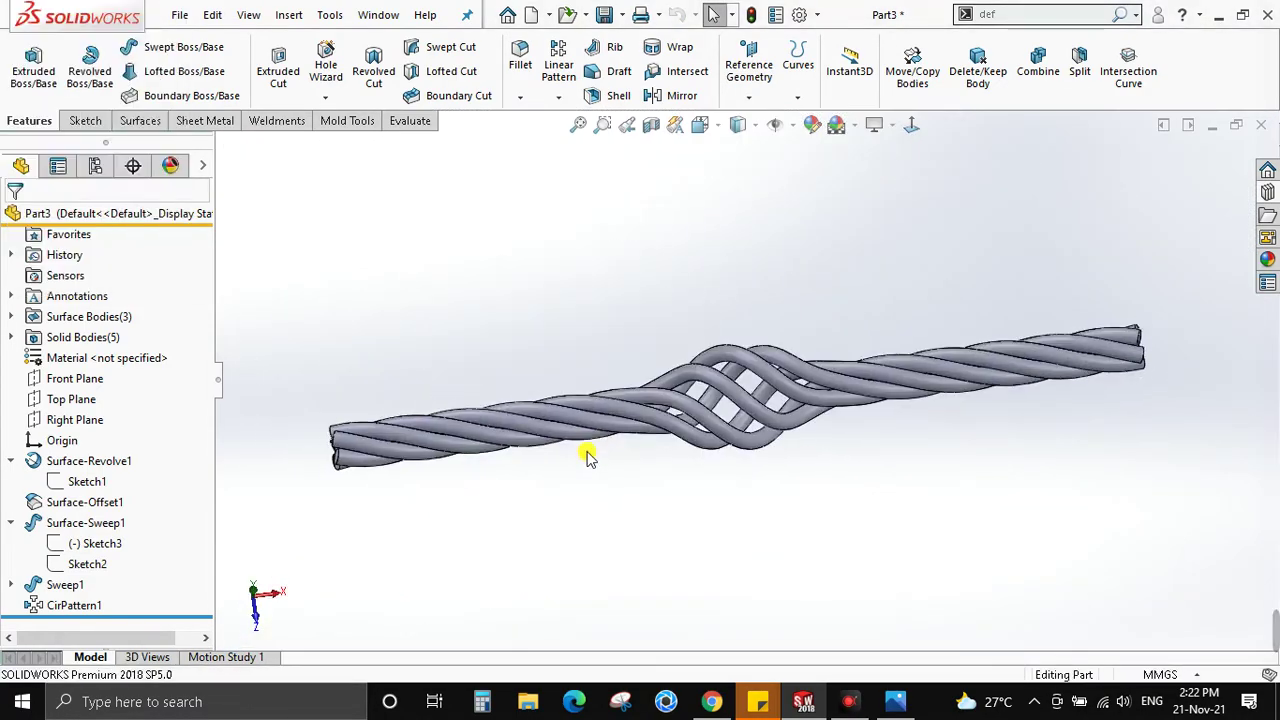
pyautogui.scroll(-1, 751, 348)
pyautogui.scroll(-2, 763, 421)
pyautogui.scroll(1, 763, 421)
pyautogui.hotkey('alt', 'Tab')
pyautogui.hotkey('alt', 'Tab')
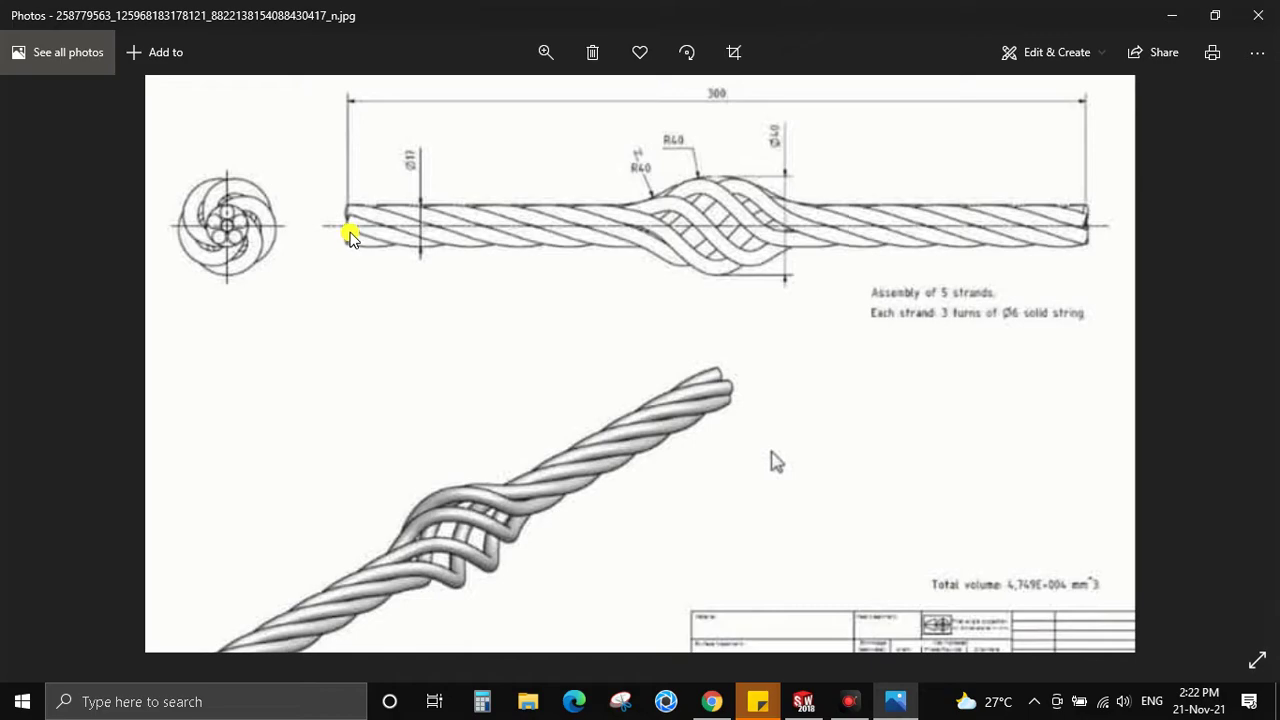
pyautogui.hotkey('alt', 'Tab')
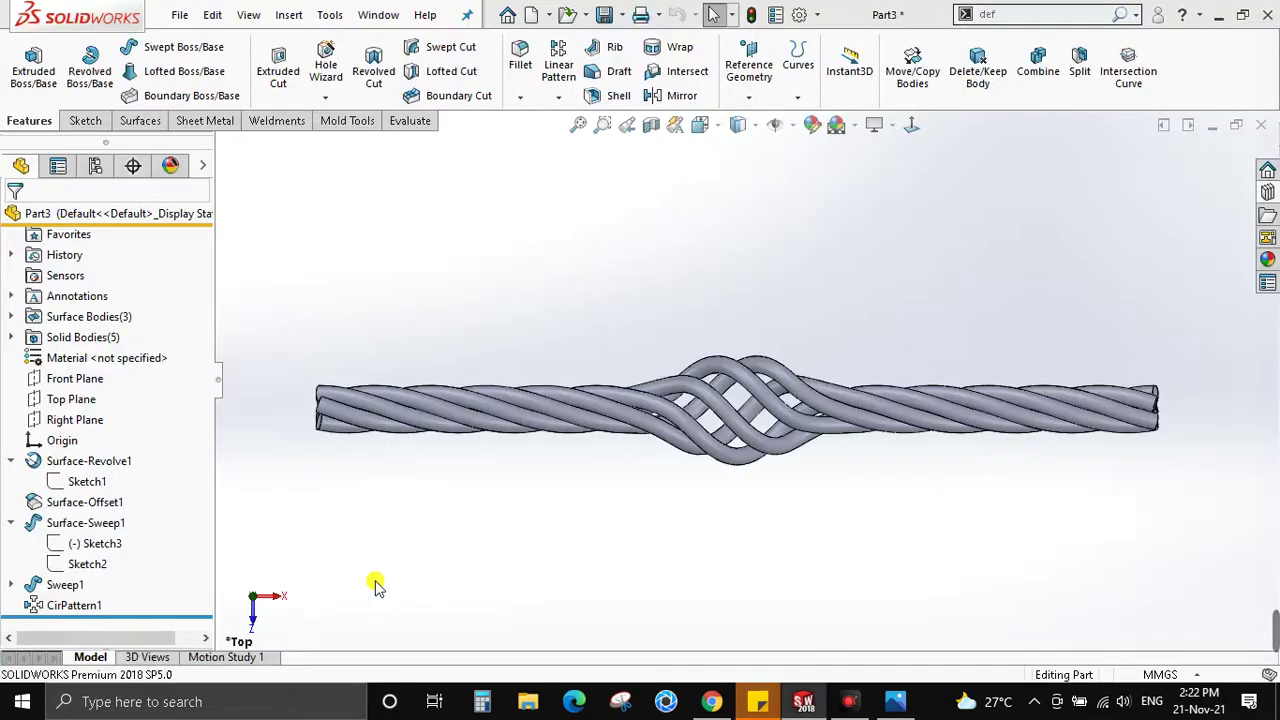
pyautogui.hotkey('alt', 'Tab')
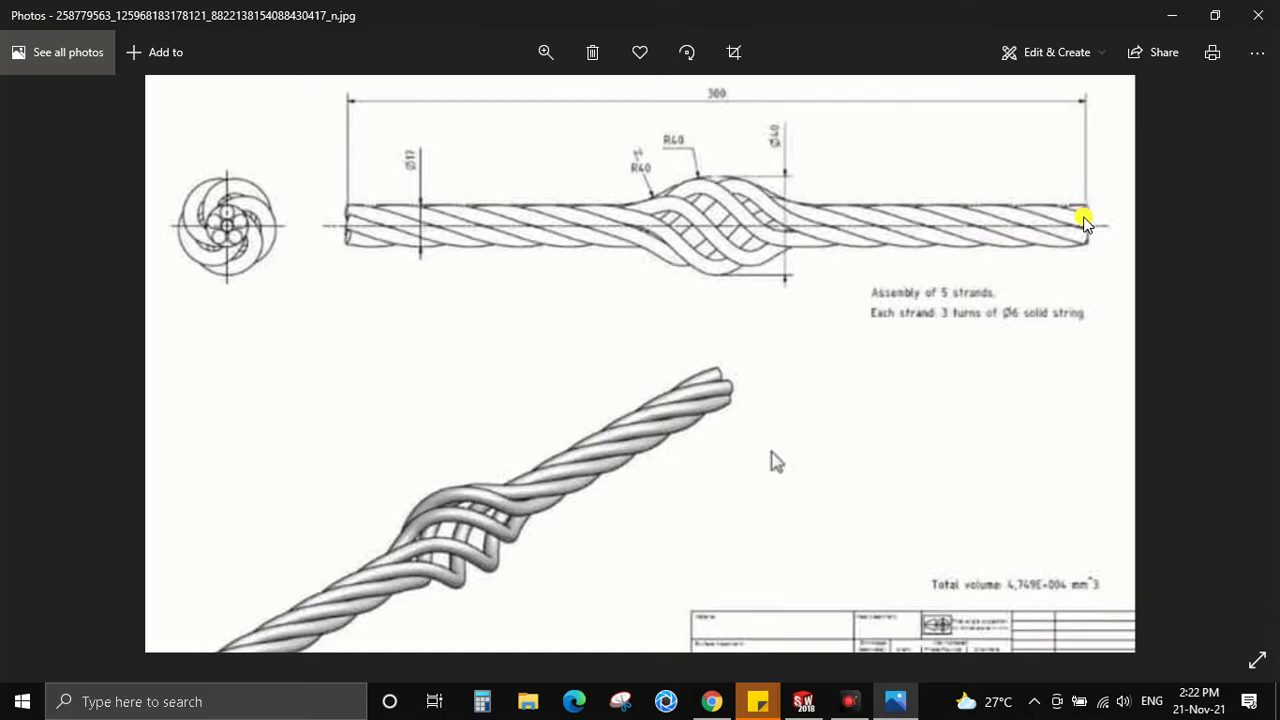
pyautogui.hotkey('alt', 'Tab')
pyautogui.scroll(-3, 1150, 420)
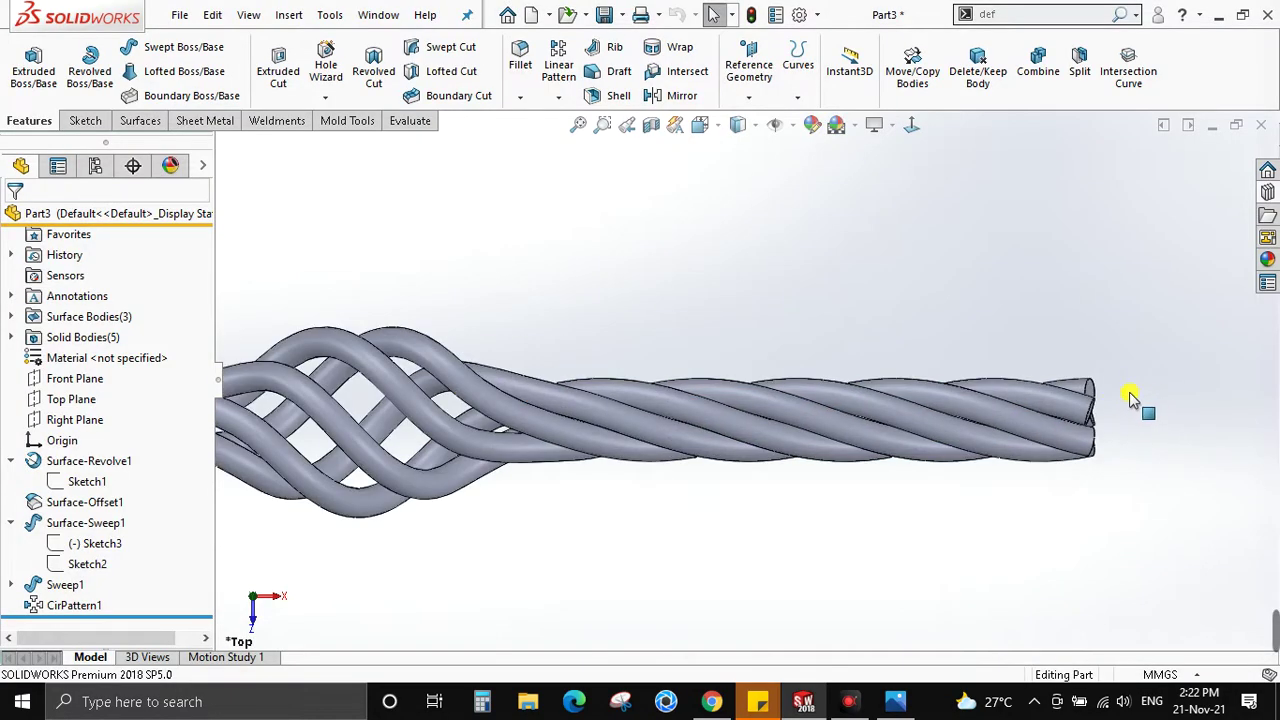
pyautogui.hotkey('alt', 'Tab')
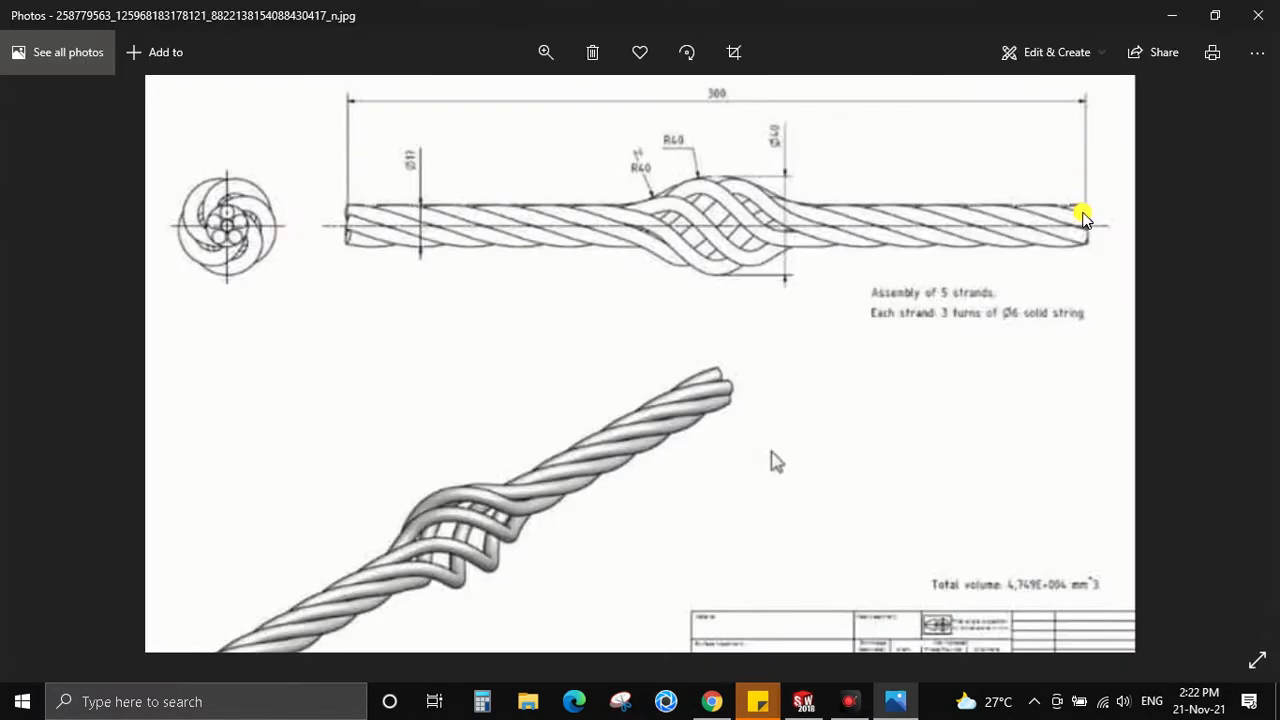
pyautogui.hotkey('alt', 'Tab')
pyautogui.click(1089, 412)
pyautogui.scroll(2, 740, 543)
pyautogui.scroll(3, 494, 320)
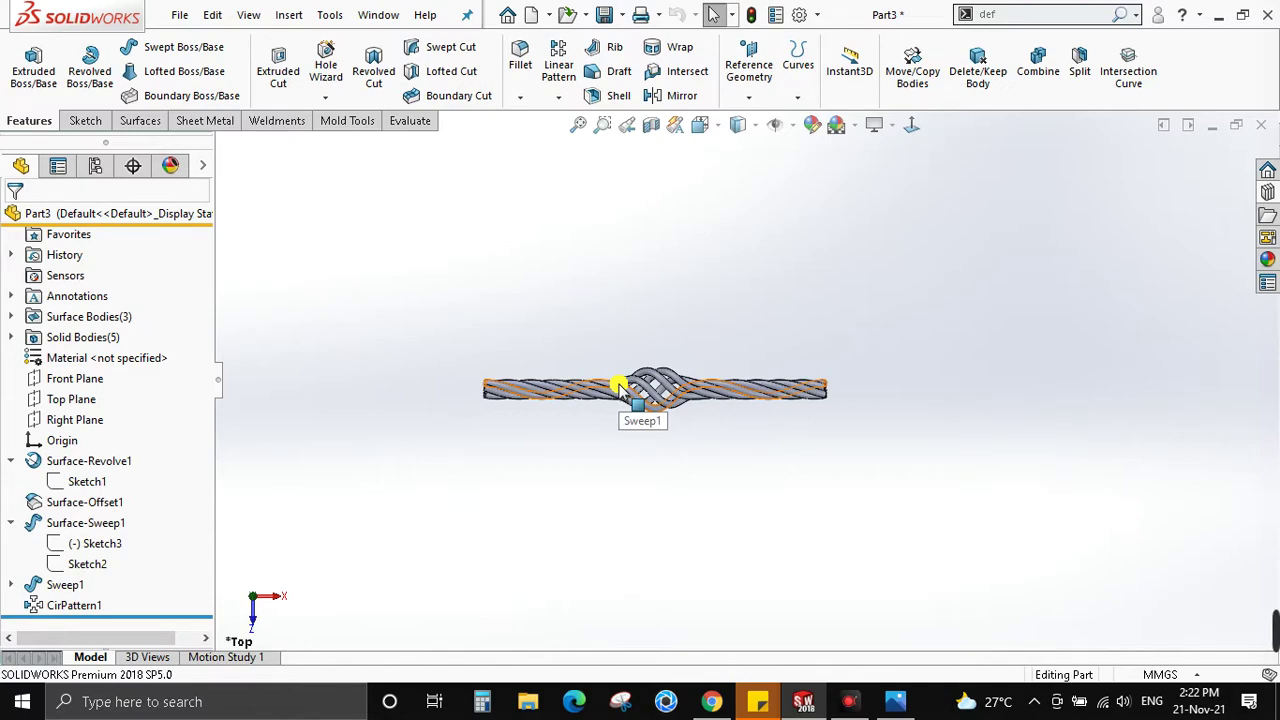
pyautogui.scroll(-2, 535, 320)
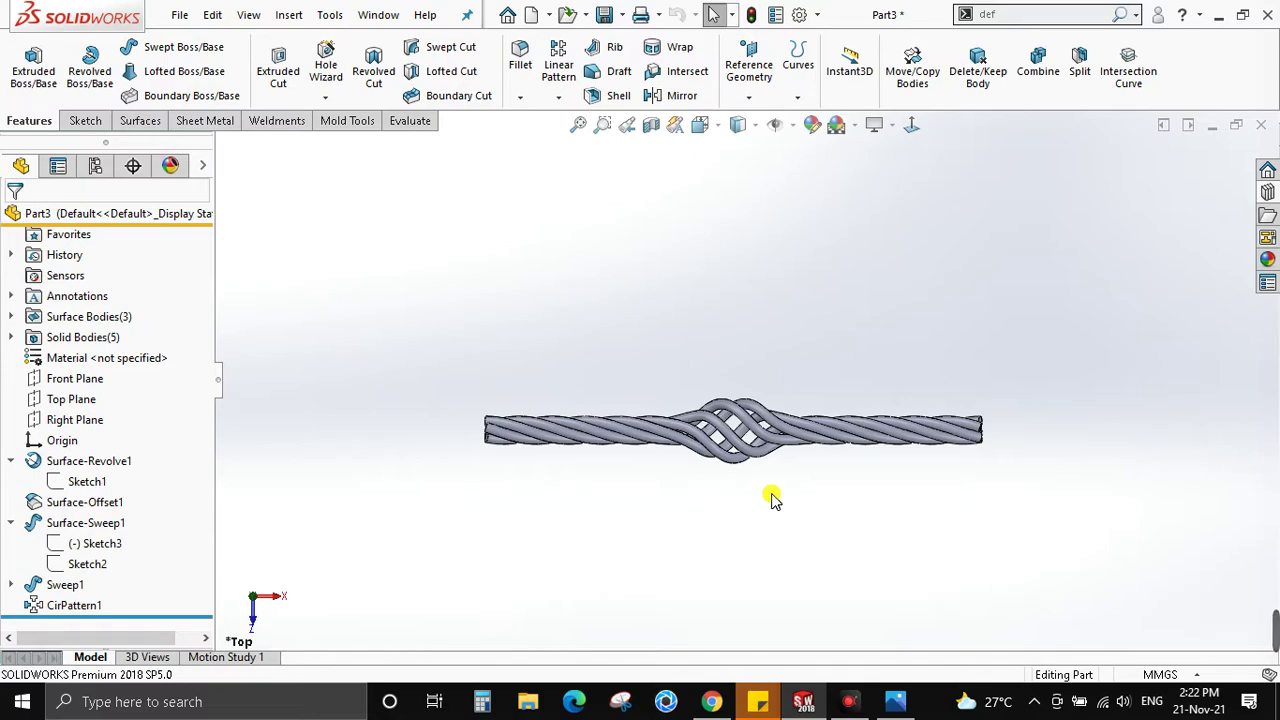
pyautogui.click(718, 697)
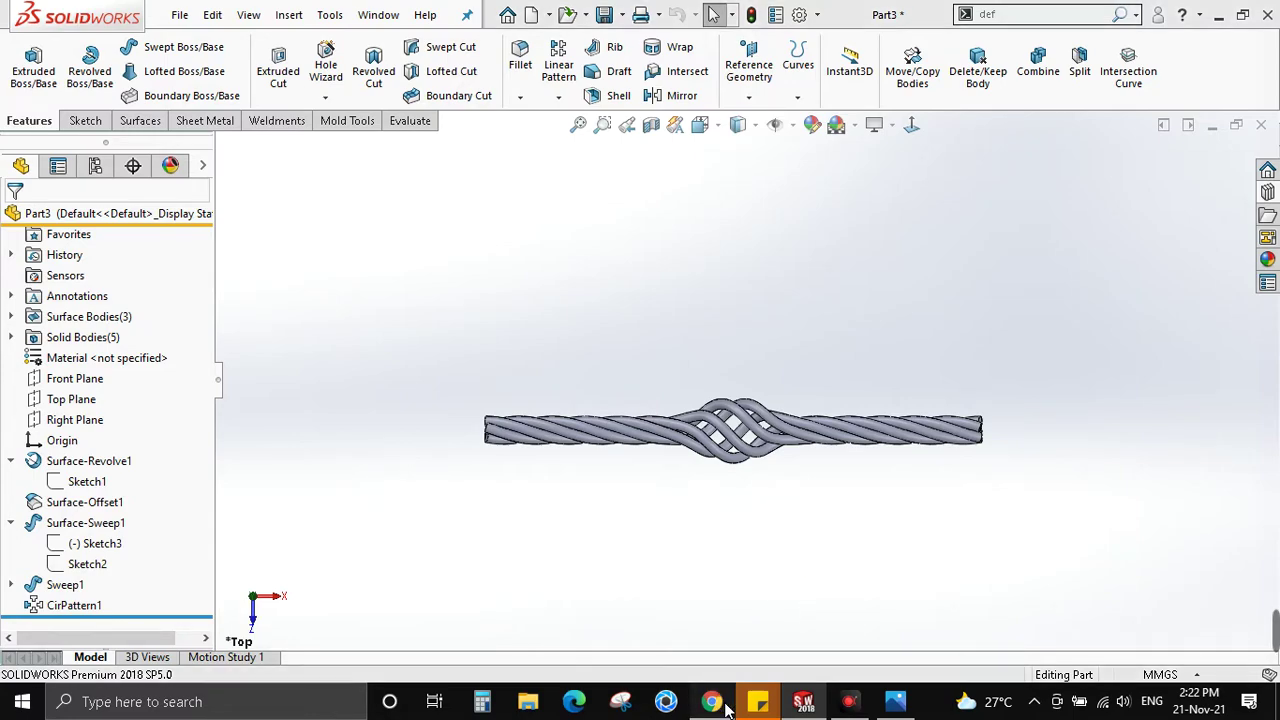
# Search Google Images for 'dây bơm hơi', browse the hose results, then return to Facebook
pyautogui.click(477, 16)
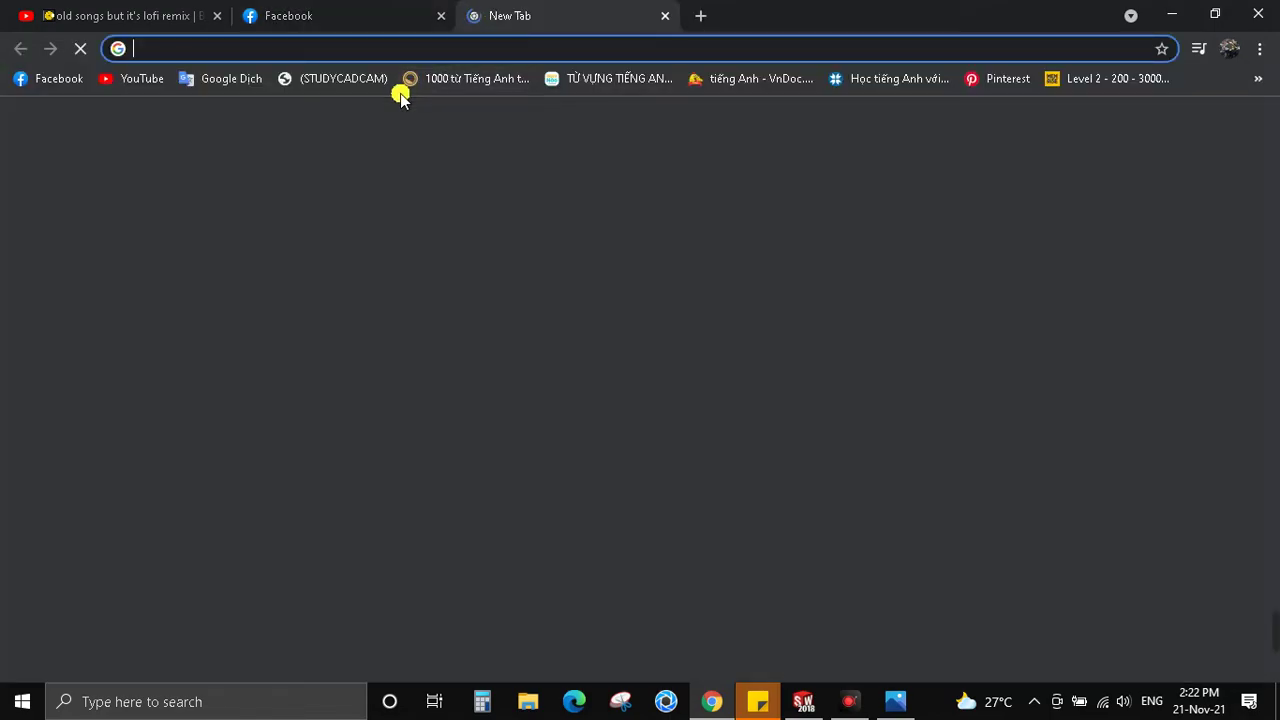
pyautogui.write('dây ')
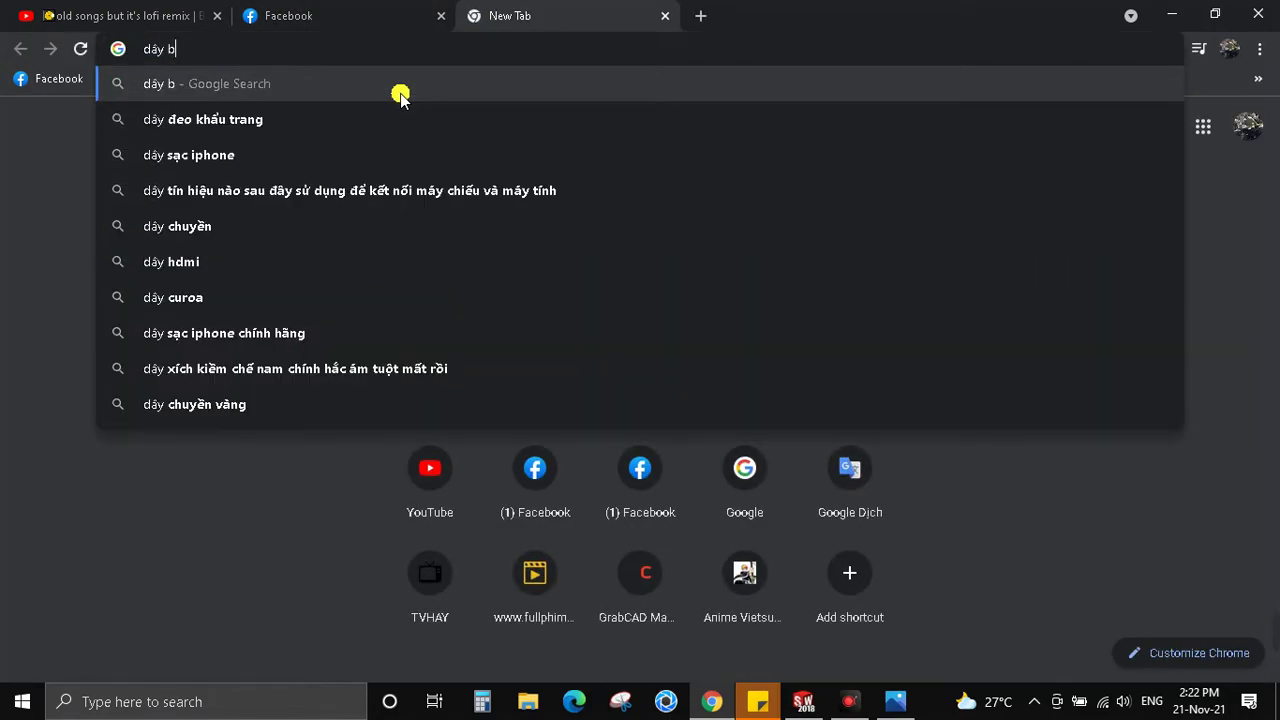
pyautogui.write('bơm hơi')
pyautogui.press('Return')
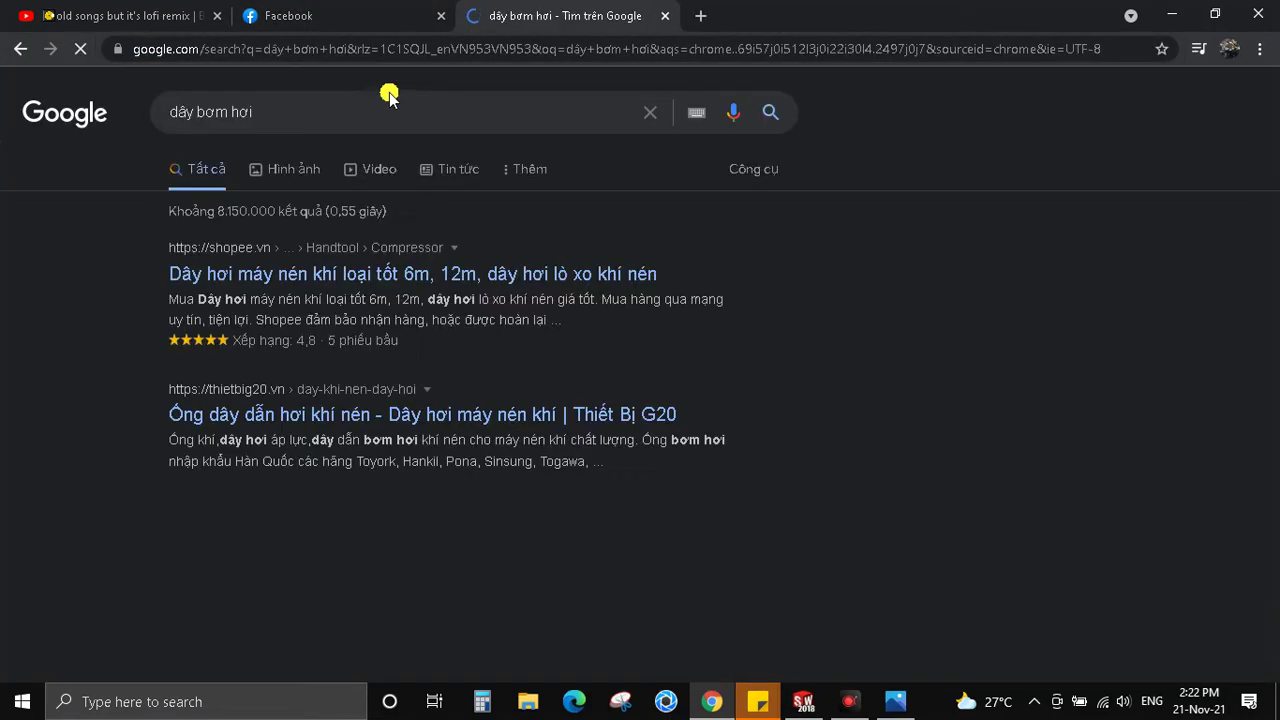
pyautogui.click(289, 167)
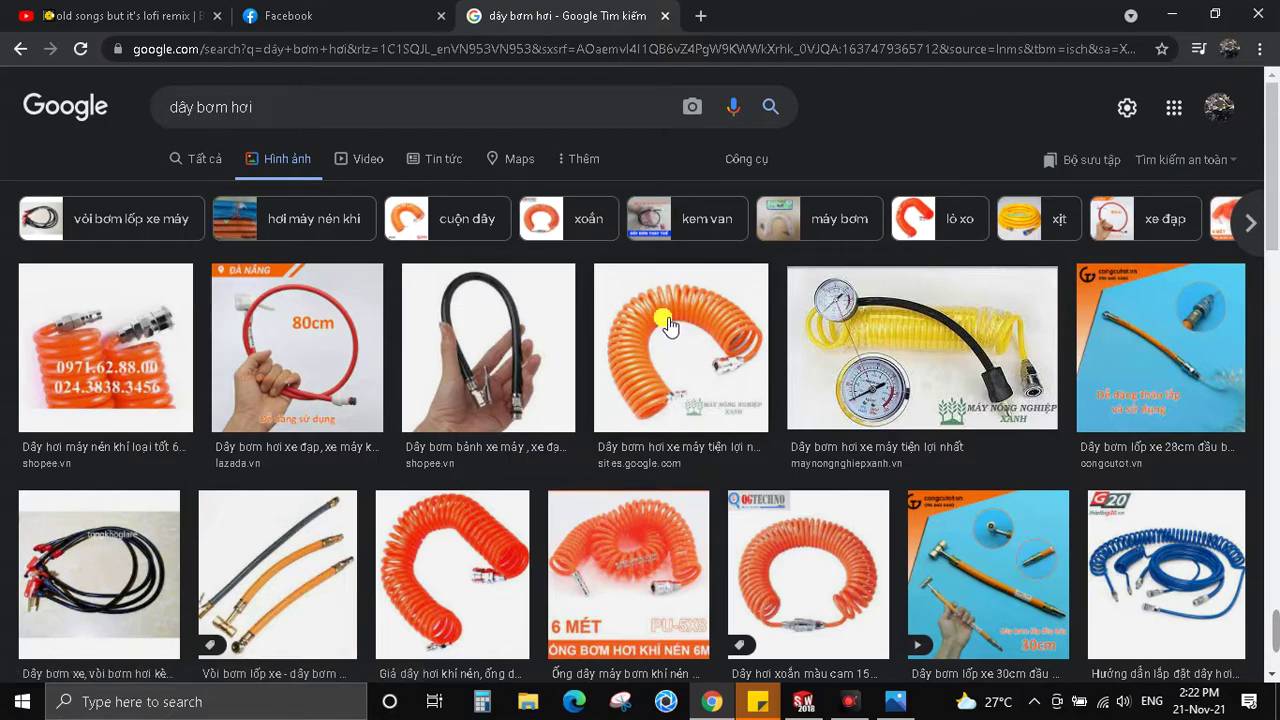
pyautogui.scroll(-4, 670, 330)
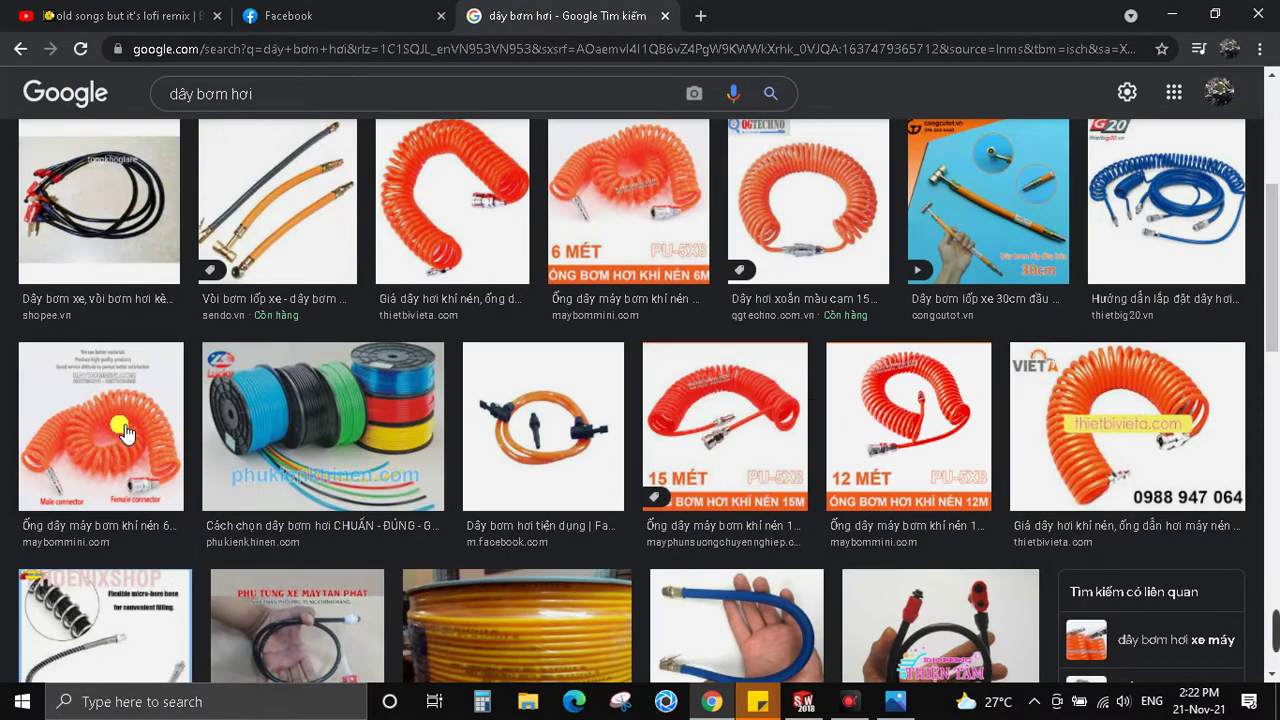
pyautogui.click(343, 12)
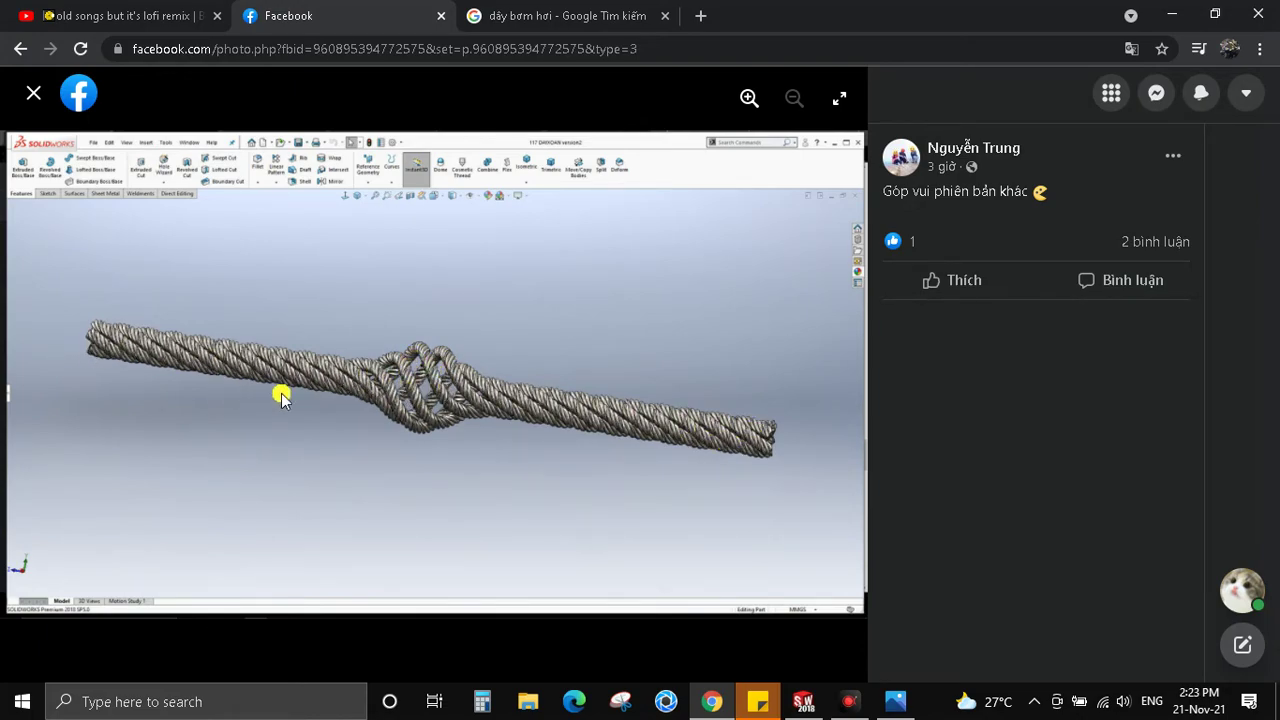
# Compare the SolidWorks rope with a member's teal rope post, then reopen the reference drawing
pyautogui.hotkey('alt', 'Tab')
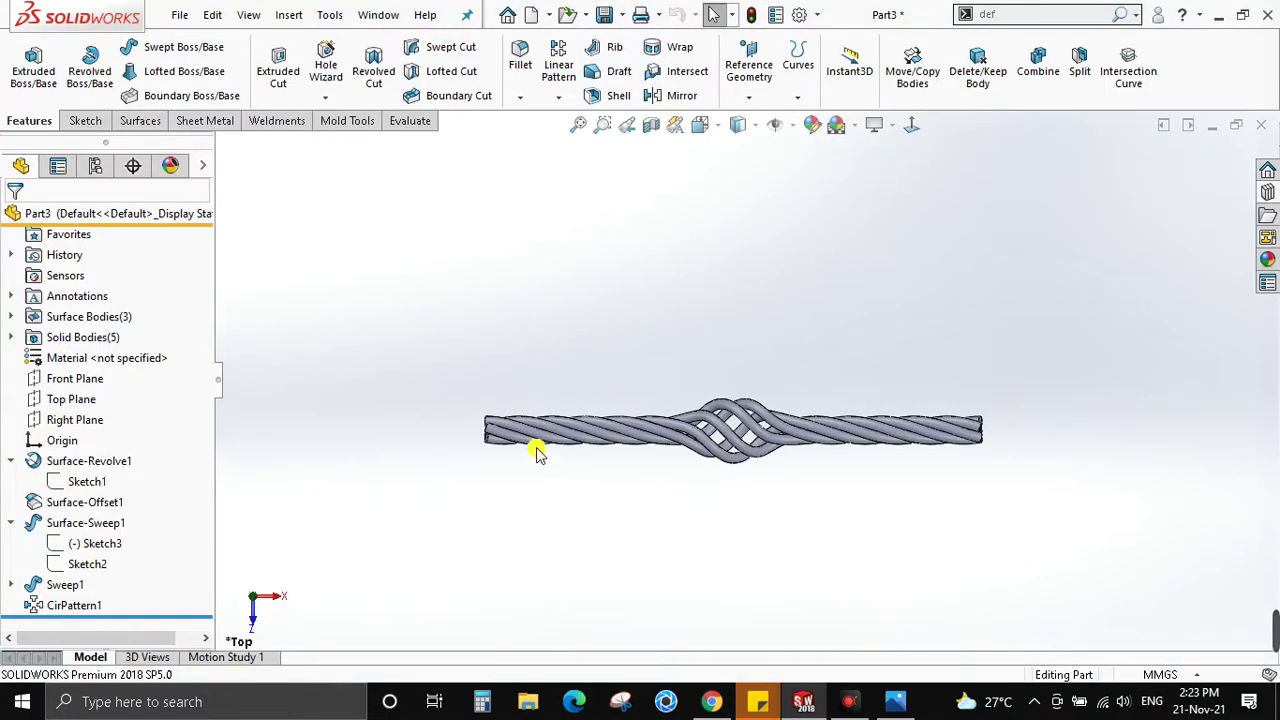
pyautogui.hotkey('alt', 'Tab')
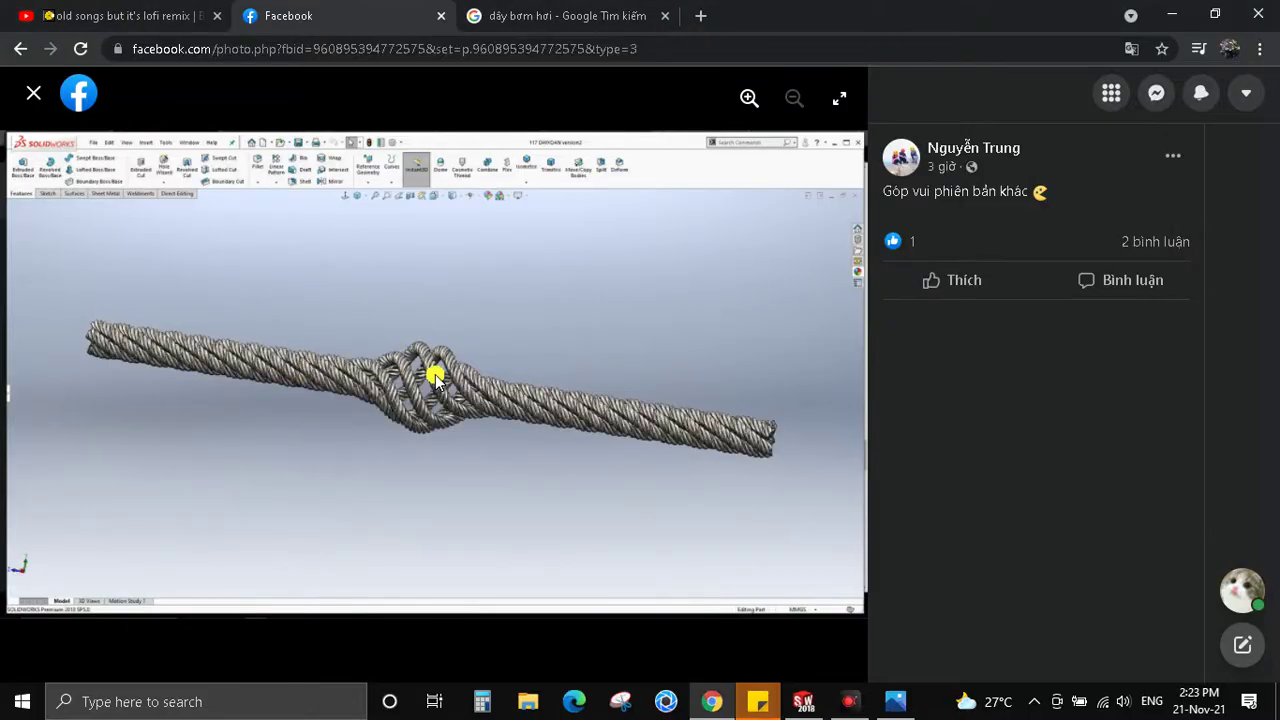
pyautogui.click(22, 46)
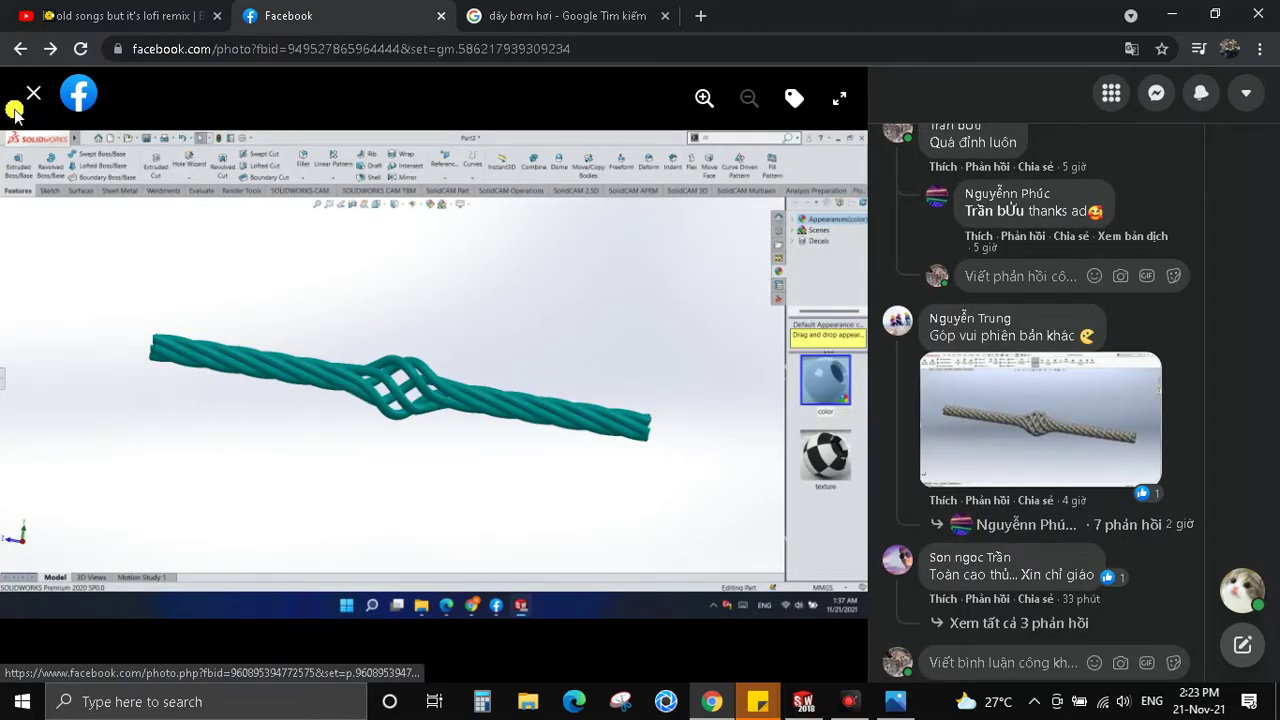
pyautogui.click(20, 48)
pyautogui.scroll(5, 595, 323)
pyautogui.scroll(5, 595, 323)
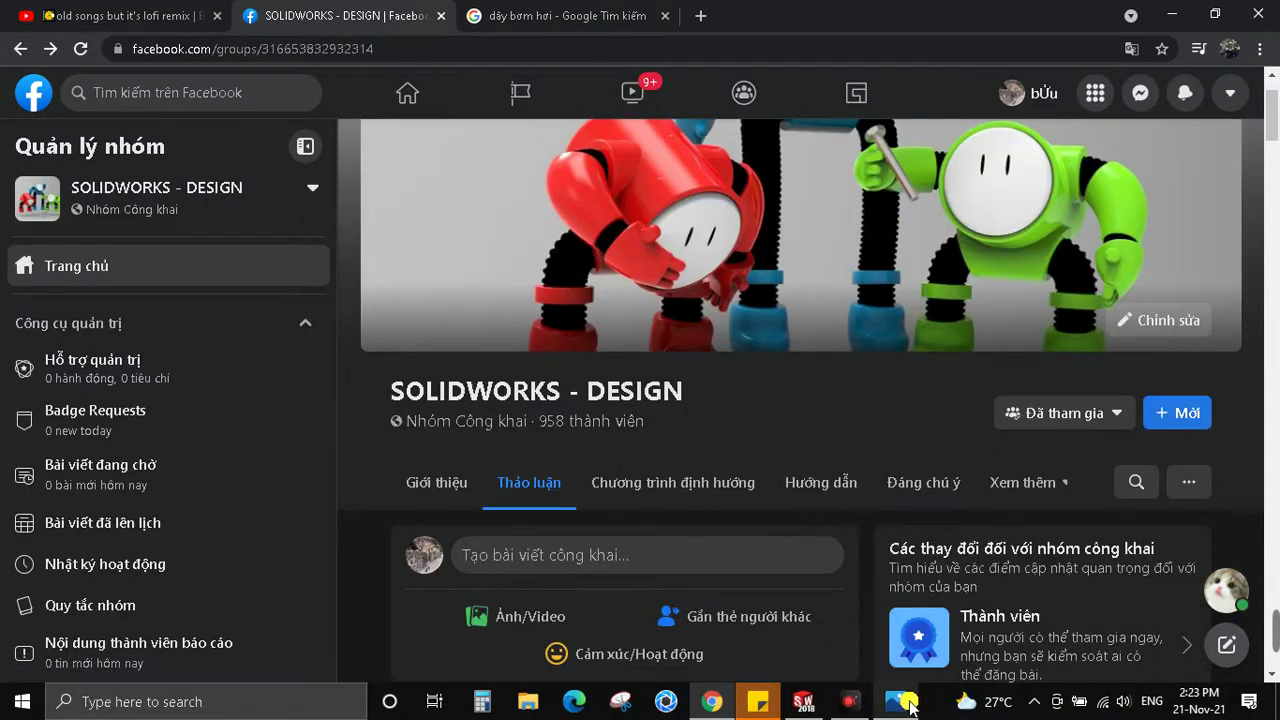
pyautogui.click(895, 701)
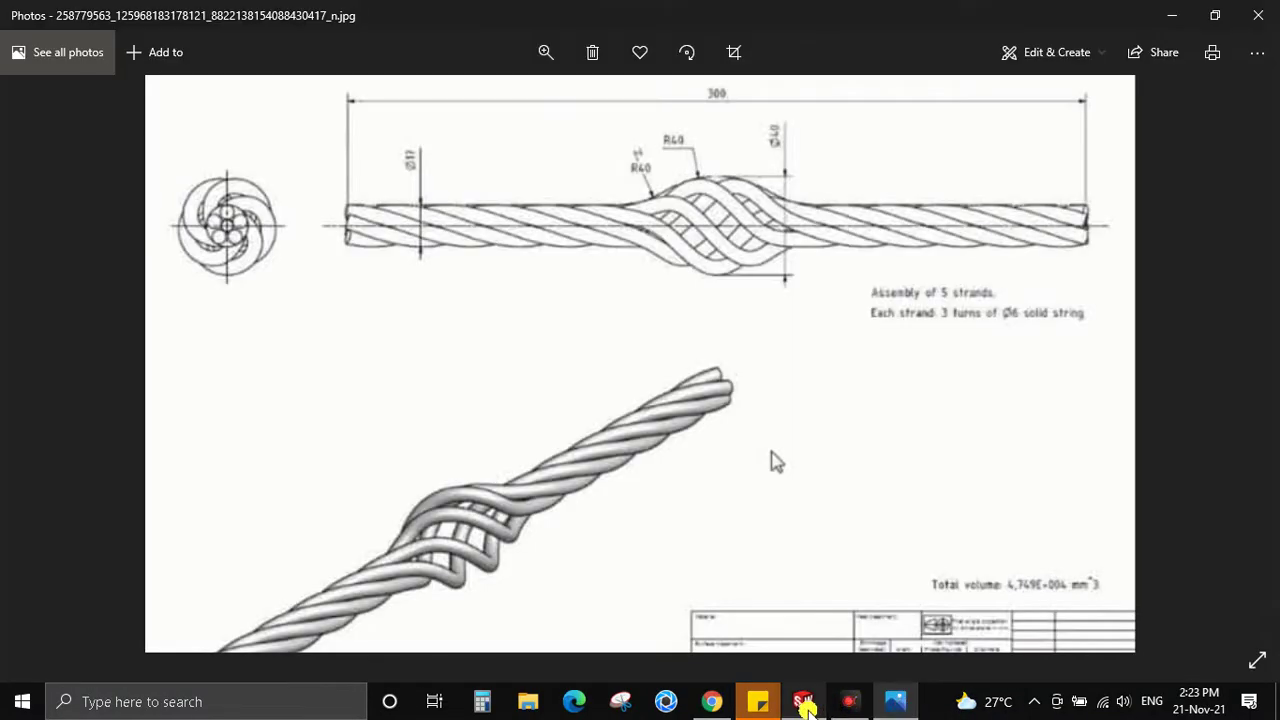
# Apply a yellow appearance to the entire rope part, leaving it unsaved
pyautogui.click(805, 704)
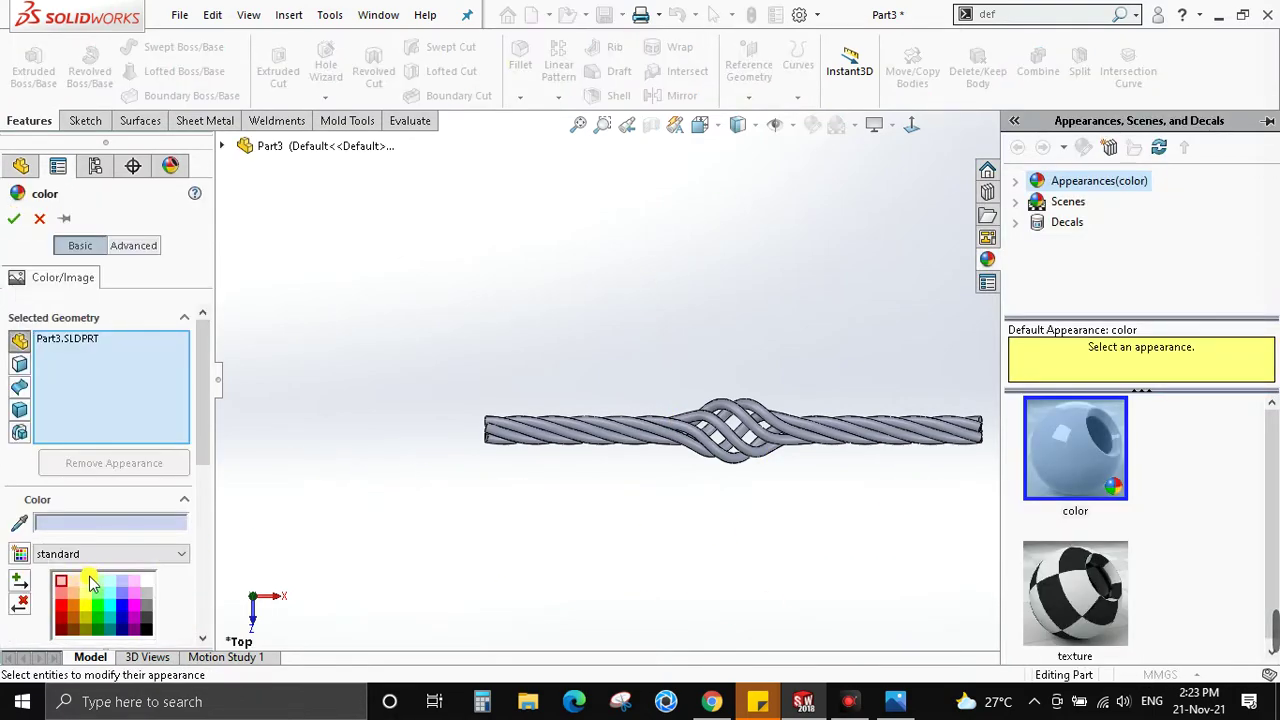
pyautogui.click(82, 604)
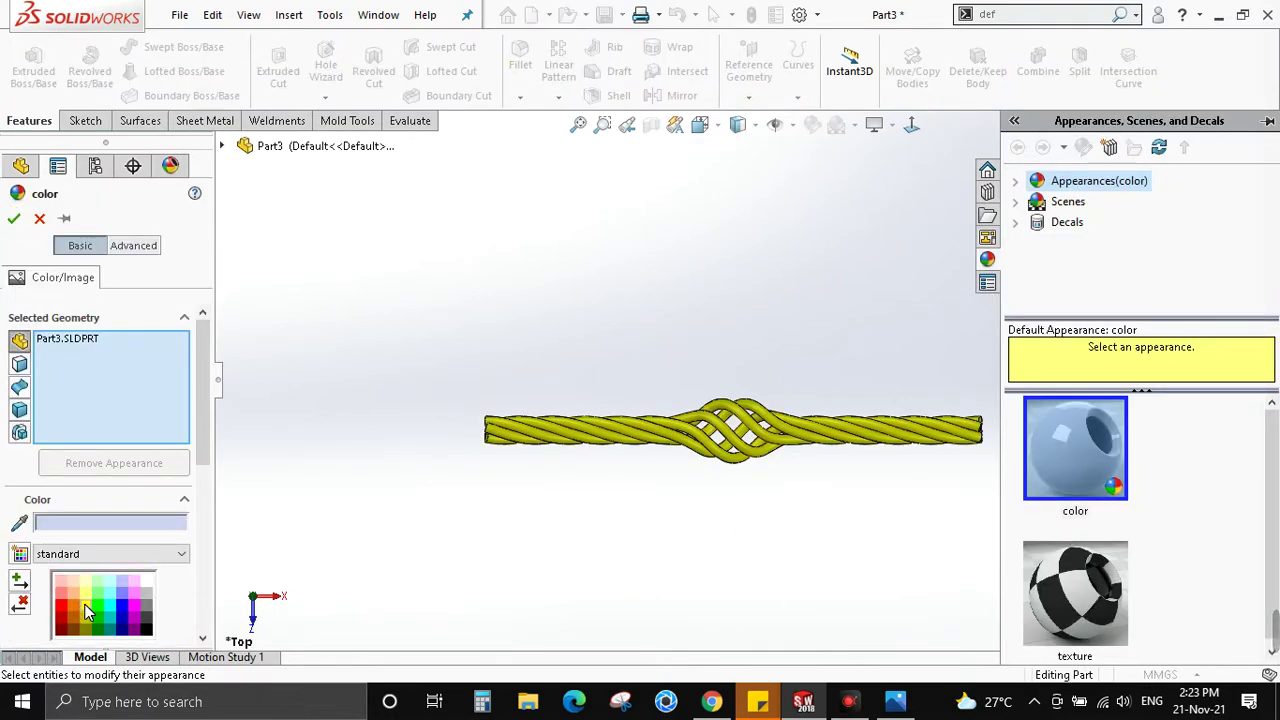
pyautogui.click(16, 218)
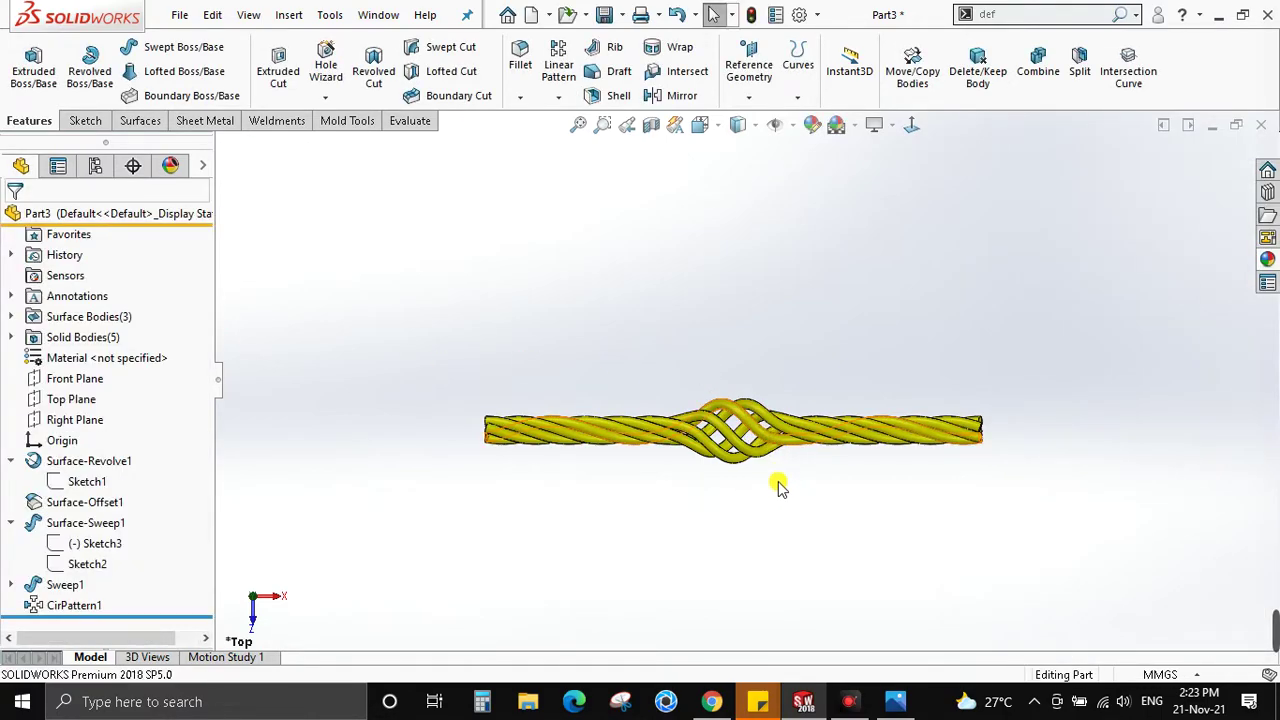
pyautogui.hotkey('ctrl', 's')
pyautogui.press('Escape')
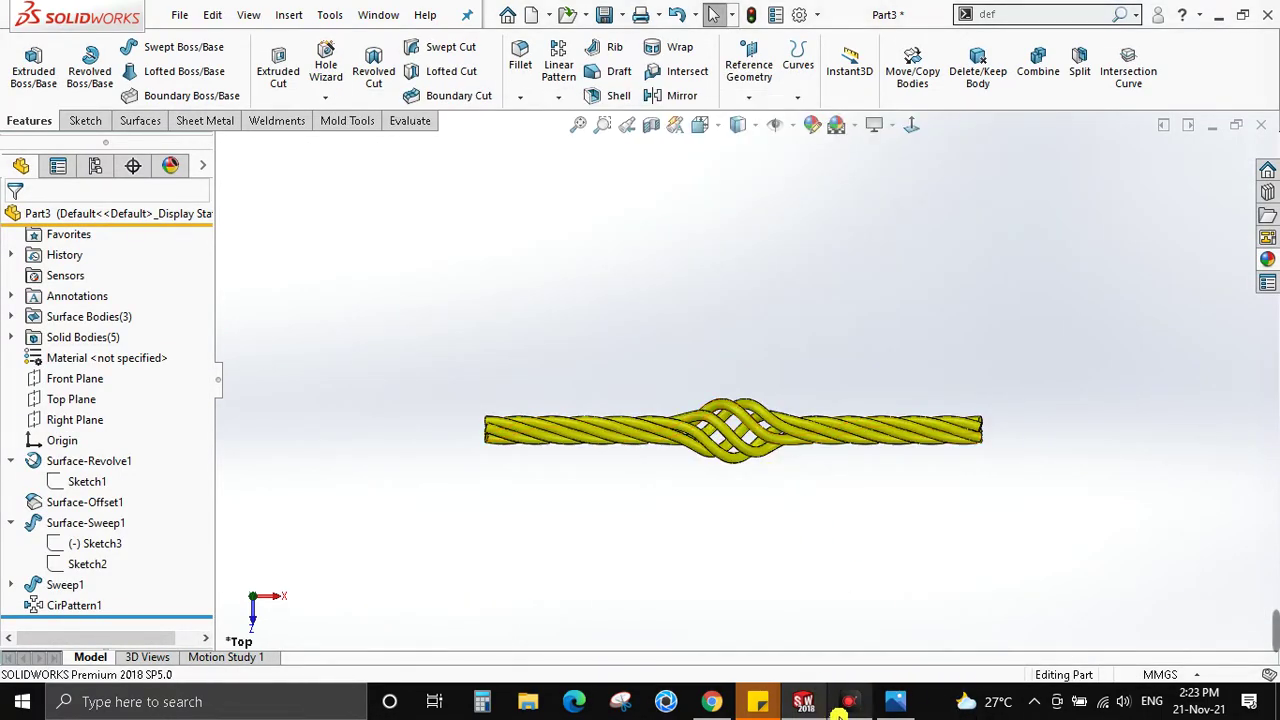